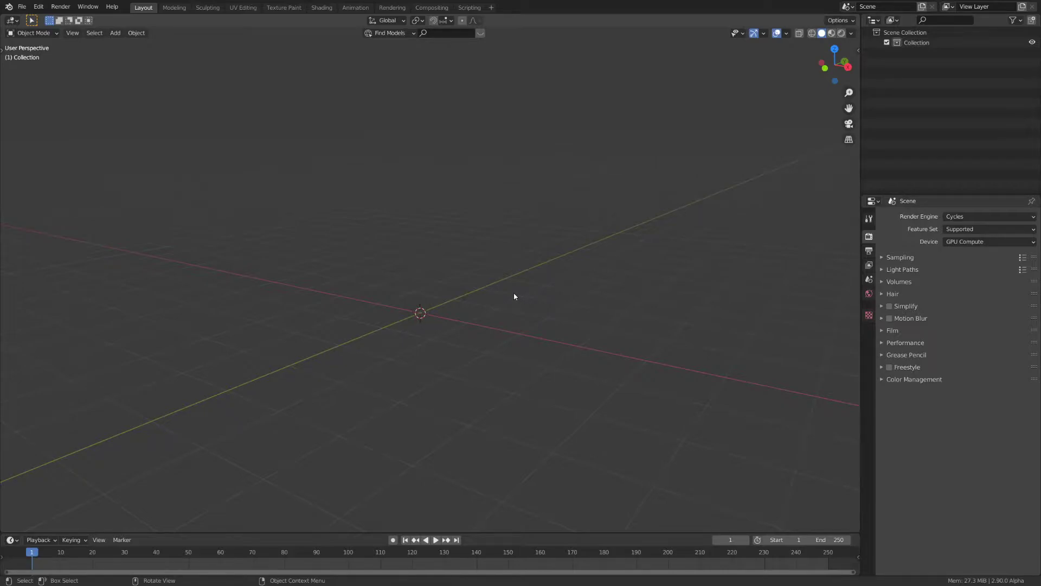
Add an ico sphere with 4 subdivisions at the origin and shade it smooth.
key("shift+a")
mouse_move(481, 317)
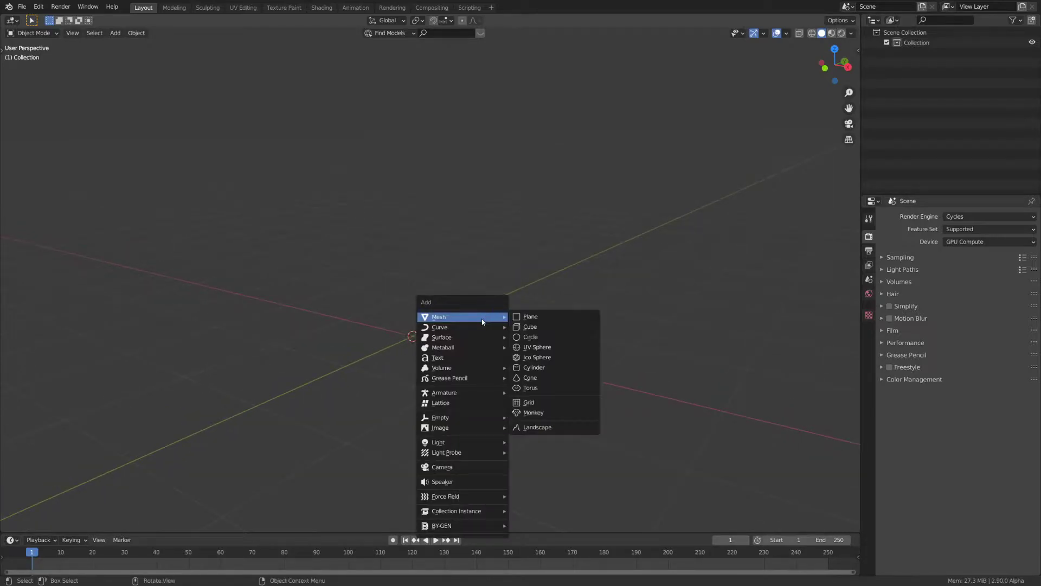
left_click(555, 358)
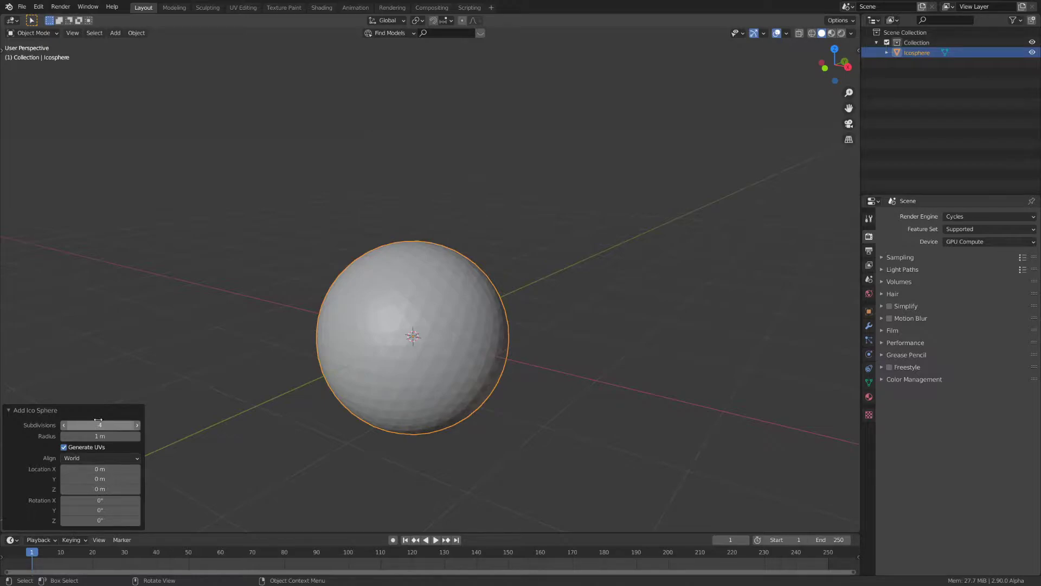
right_click(430, 326)
left_click(429, 325)
middle_click_drag(429, 325, 501, 326)
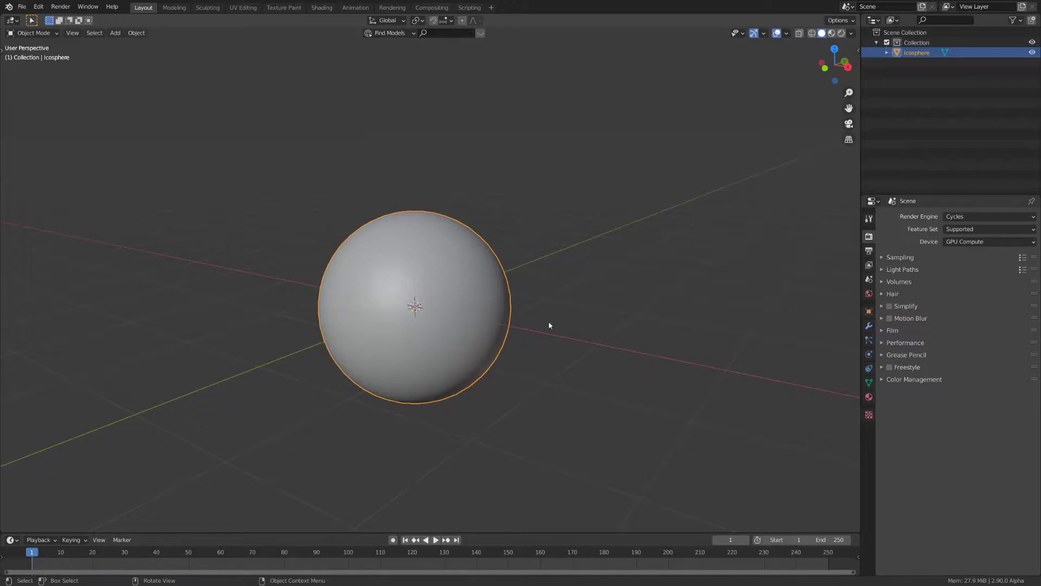
Duplicate the sphere in place and scale the copy up to about 1.075.
key("shift+d")
right_click(533, 304)
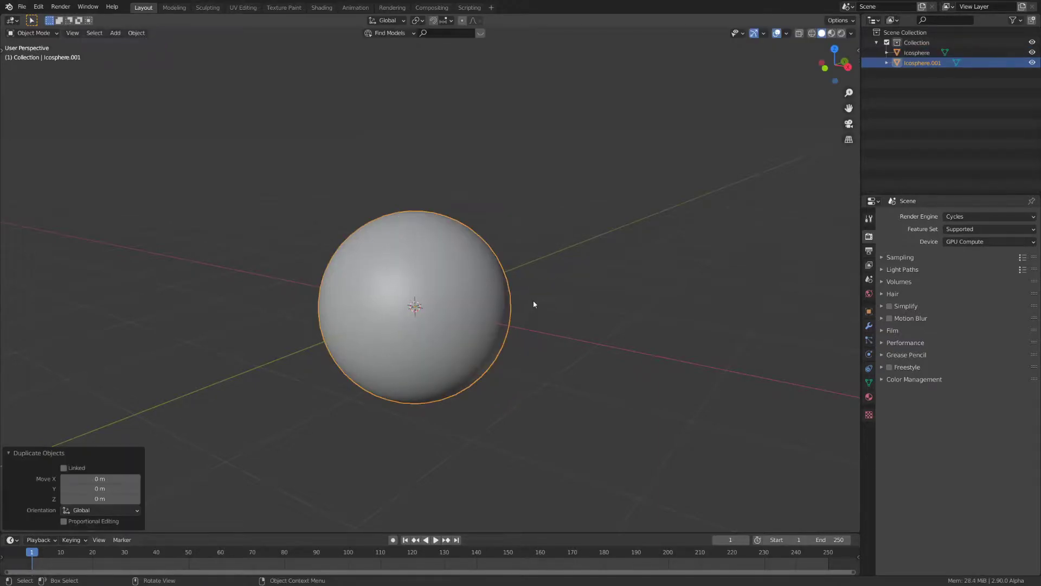
key("s")
left_click(542, 323)
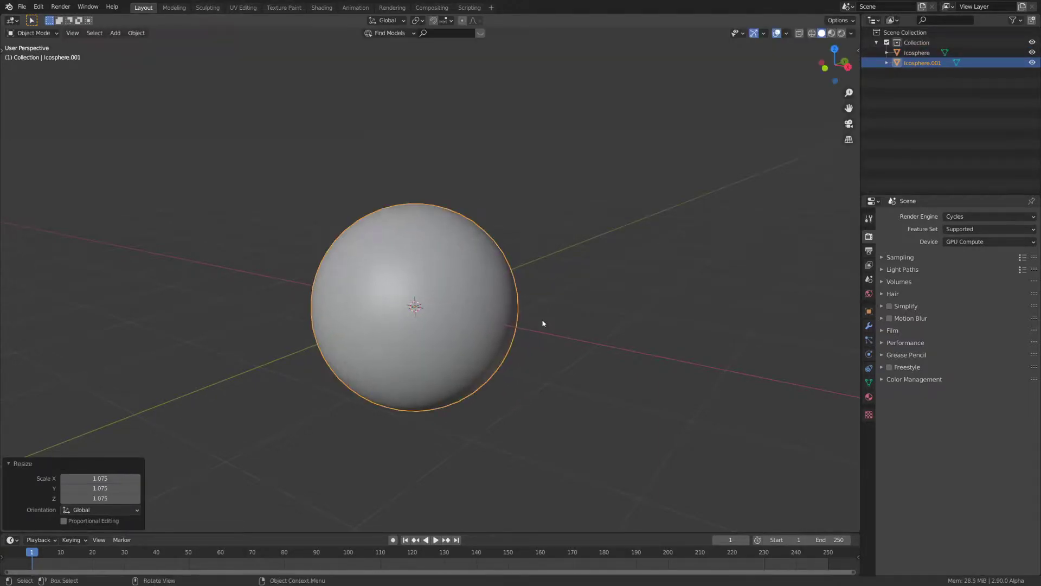
Switch to wireframe shading and create a third concentric sphere by duplicating the outer one in place and scaling it slightly larger.
key("z")
left_click(298, 337)
middle_click_drag(517, 329, 531, 333)
scroll(531, 333, "up", 3)
scroll(531, 333, "up", 2)
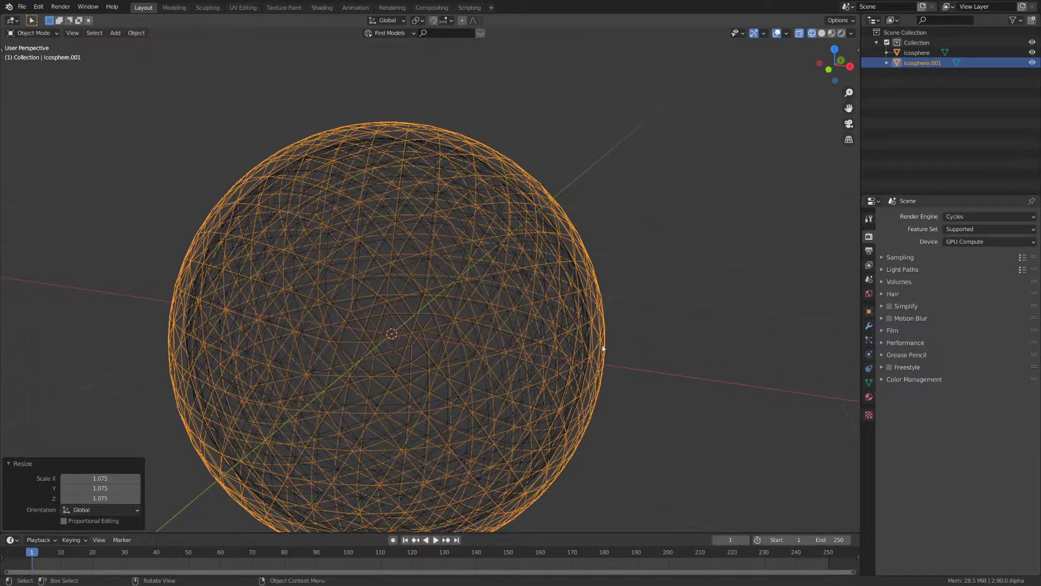
middle_click_drag(614, 372, 589, 370)
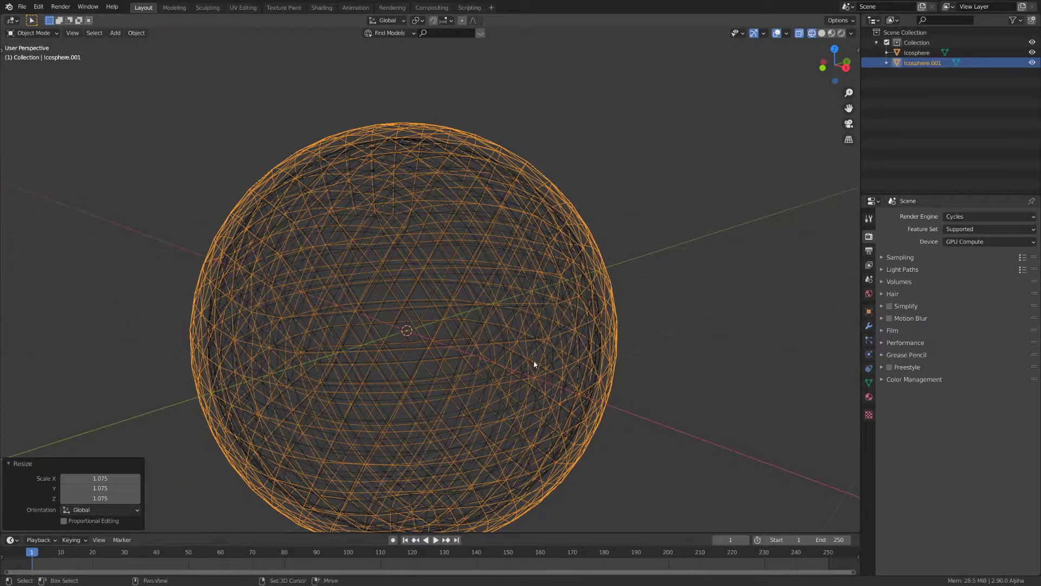
key("shift+d")
key("Escape")
key("s")
left_click(516, 344)
Duplicate the outermost sphere in place once more and scale the fourth sphere slightly larger.
key("shift+d")
key("Escape")
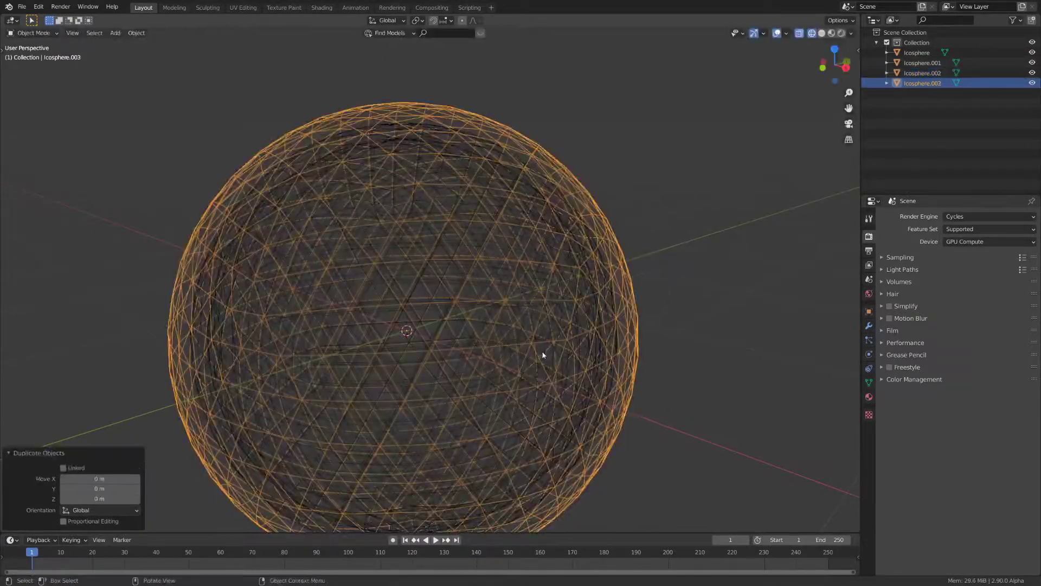
key("s")
left_click(566, 362)
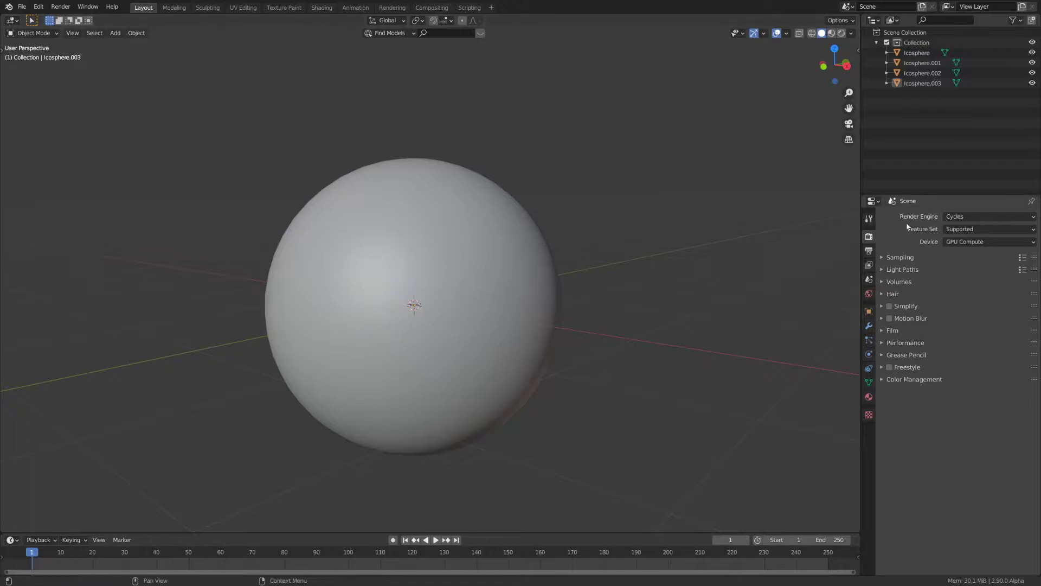
Set the render engine to Eevee and show the scene in rendered shading.
left_click(971, 216)
left_click(969, 231)
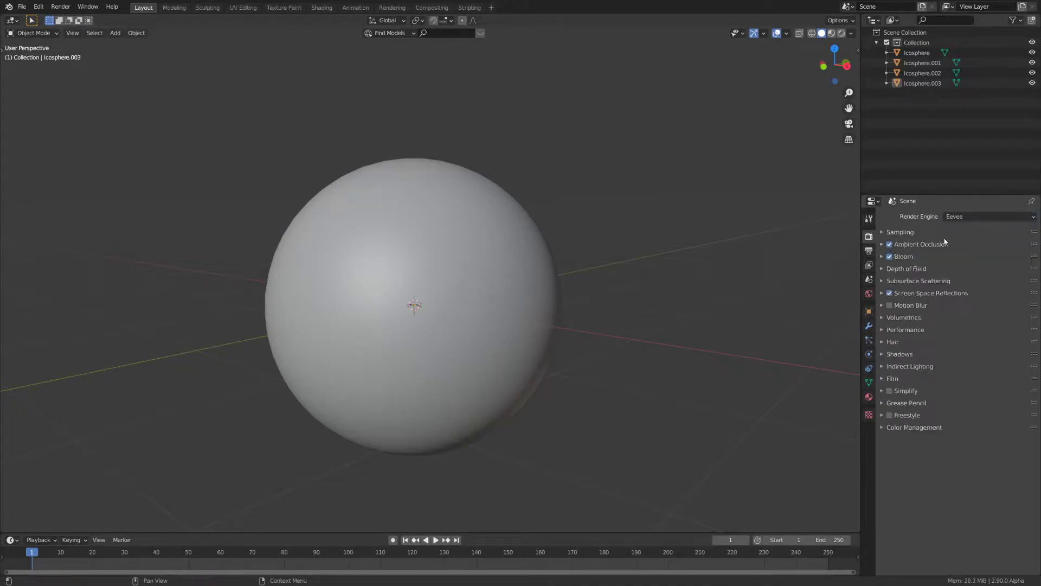
key("z")
left_click(632, 252)
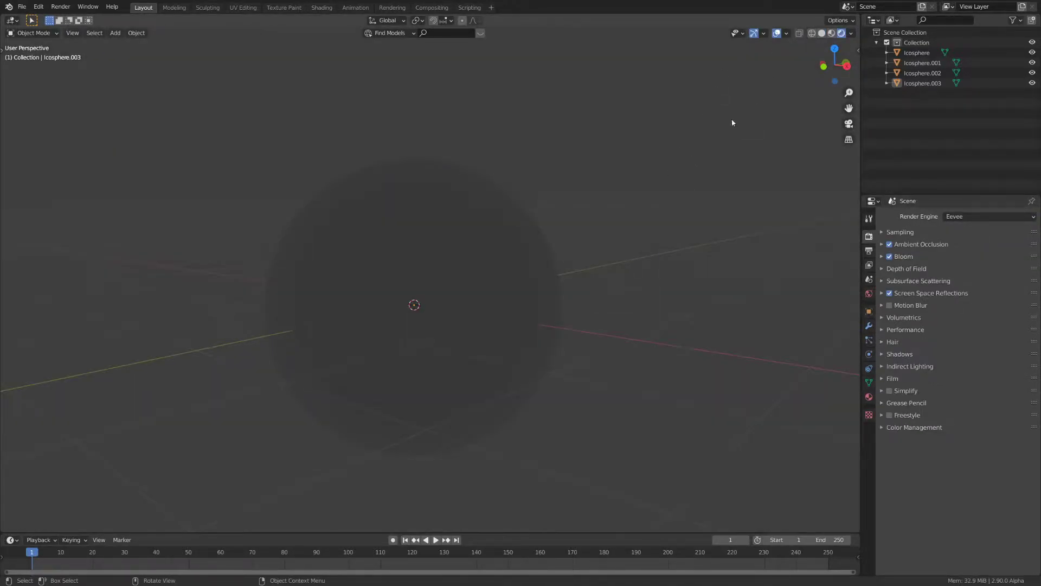
Use an Environment Texture with pink_sunrise_2k.hdr as the world background color.
left_click(868, 294)
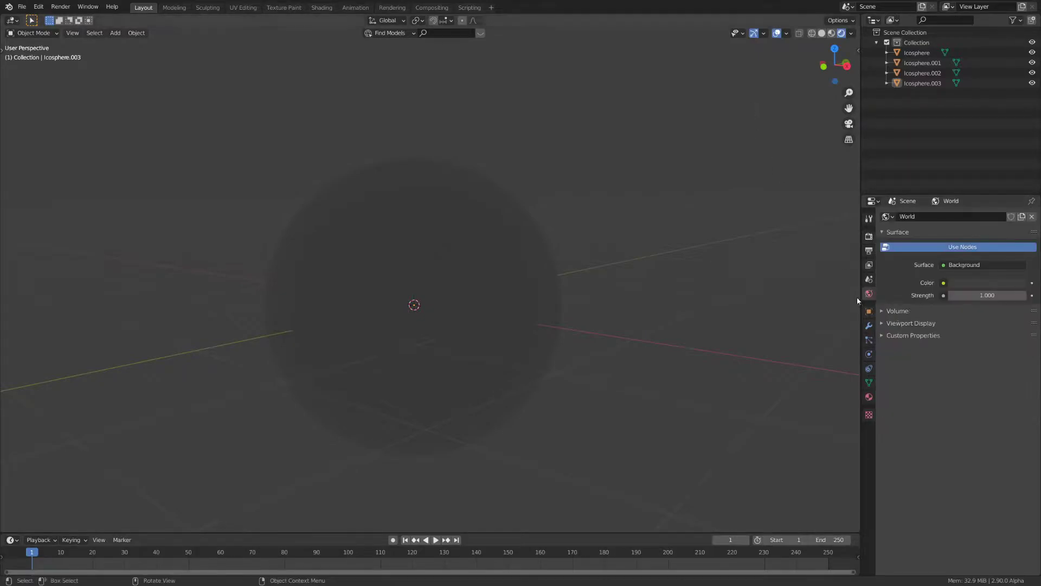
left_click(944, 284)
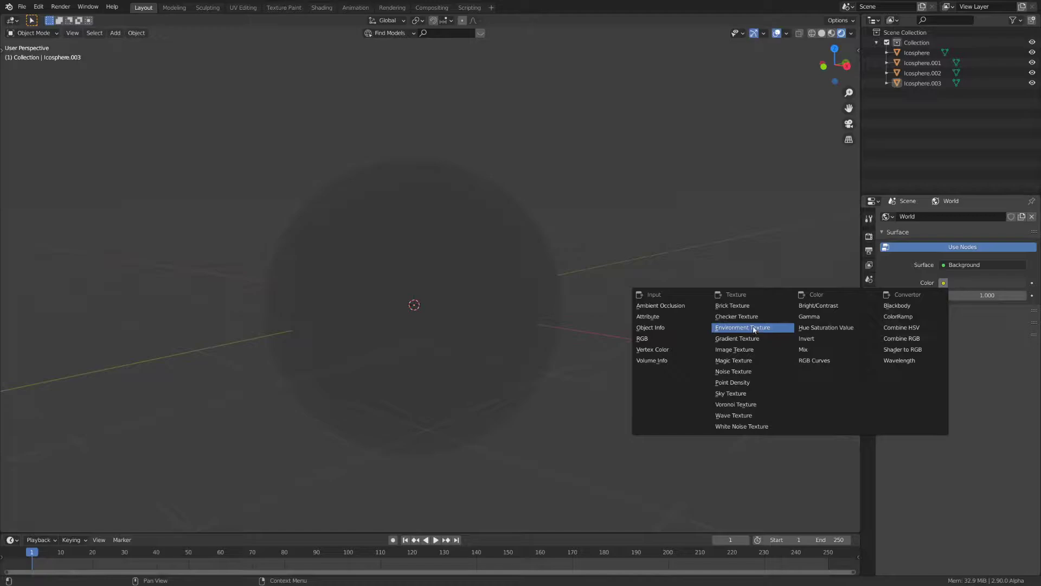
left_click(753, 327)
left_click(994, 295)
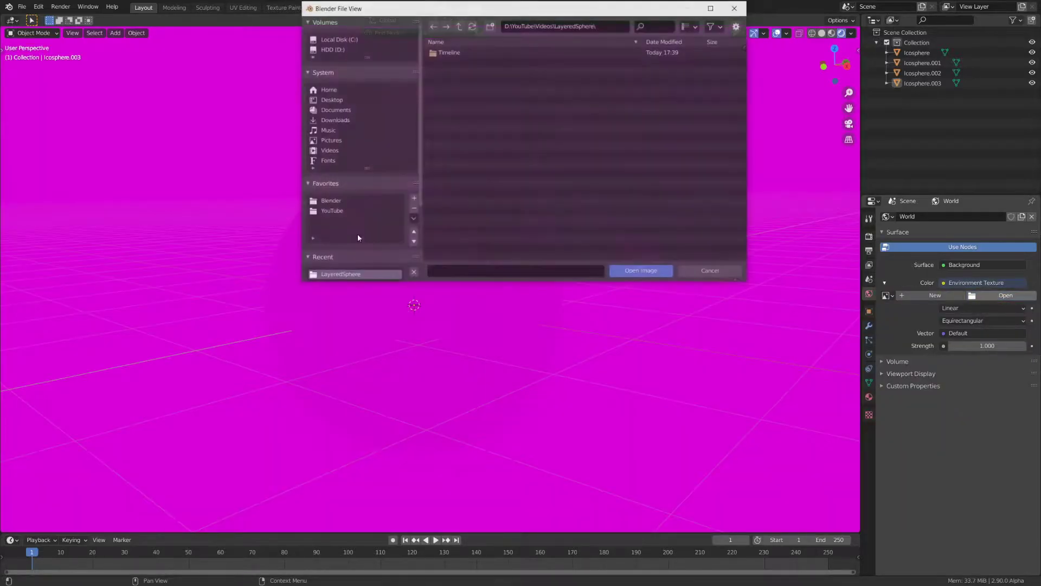
left_click(330, 201)
double_click(451, 53)
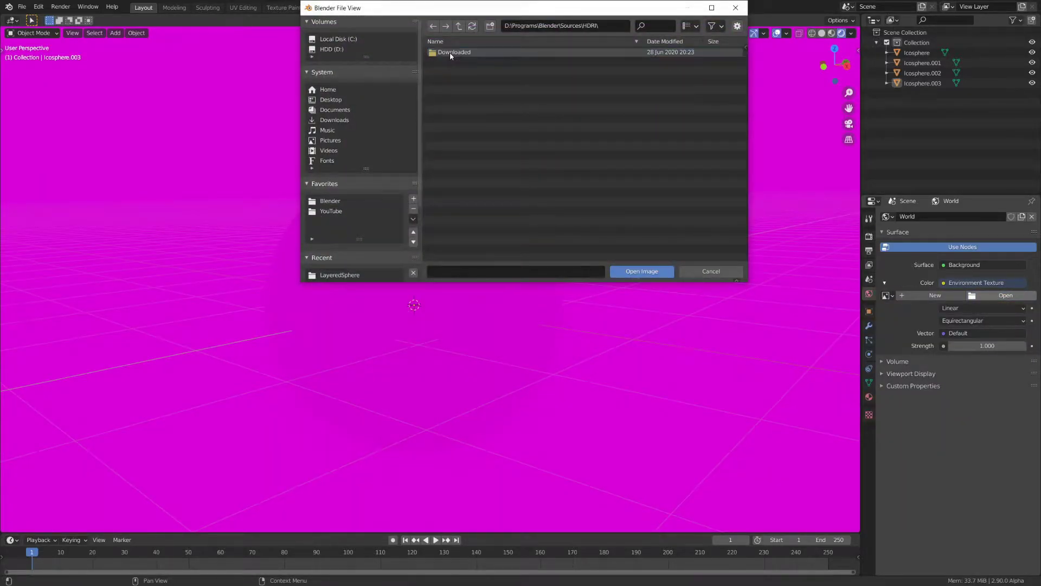
double_click(451, 52)
double_click(468, 56)
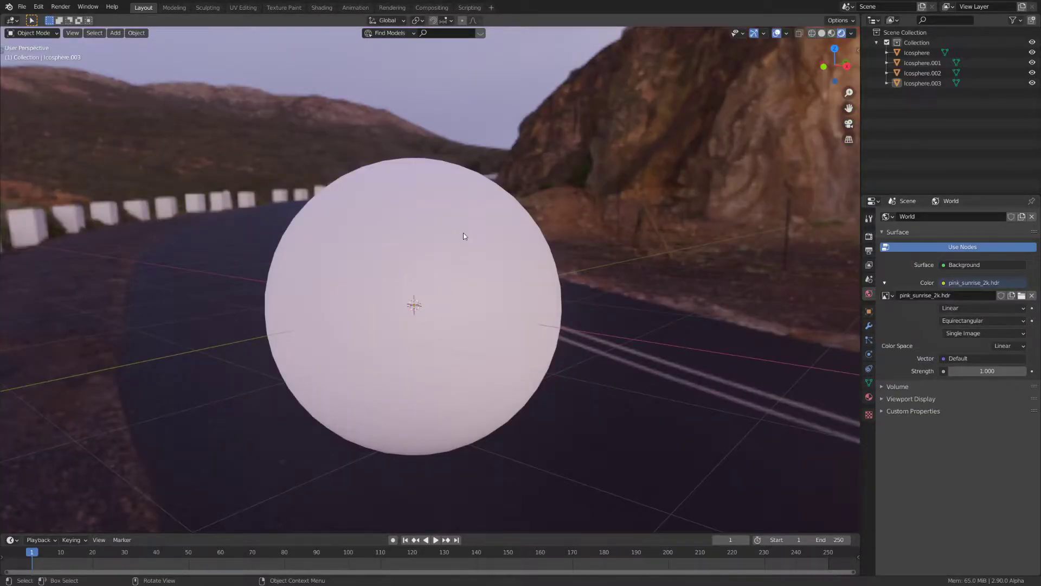
Split the 3D viewport, turn the new area into a Shader Editor and display the World nodes without the sidebar.
left_click_drag(858, 15, 513, 13)
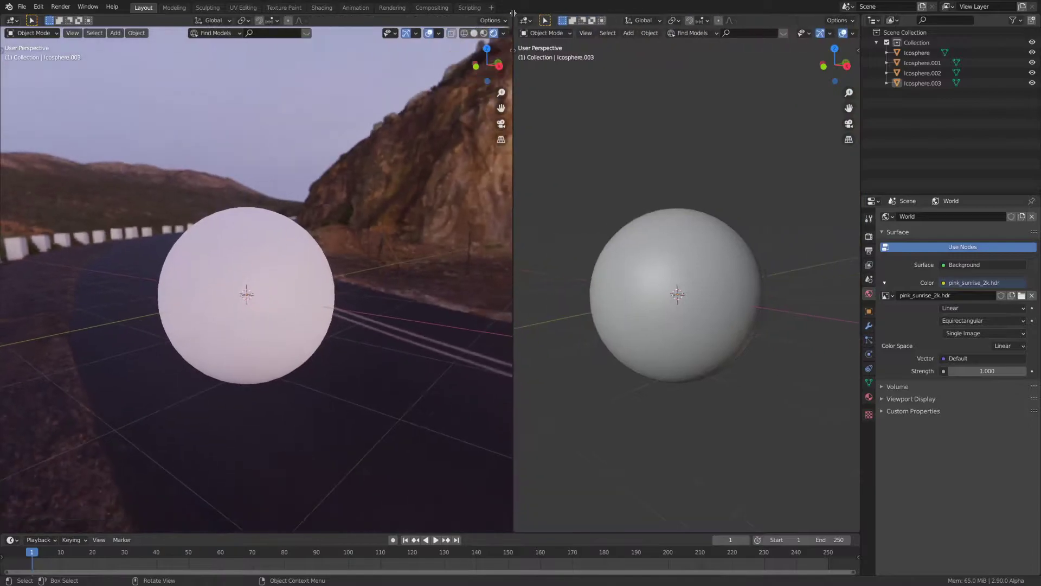
left_click(525, 20)
left_click(529, 113)
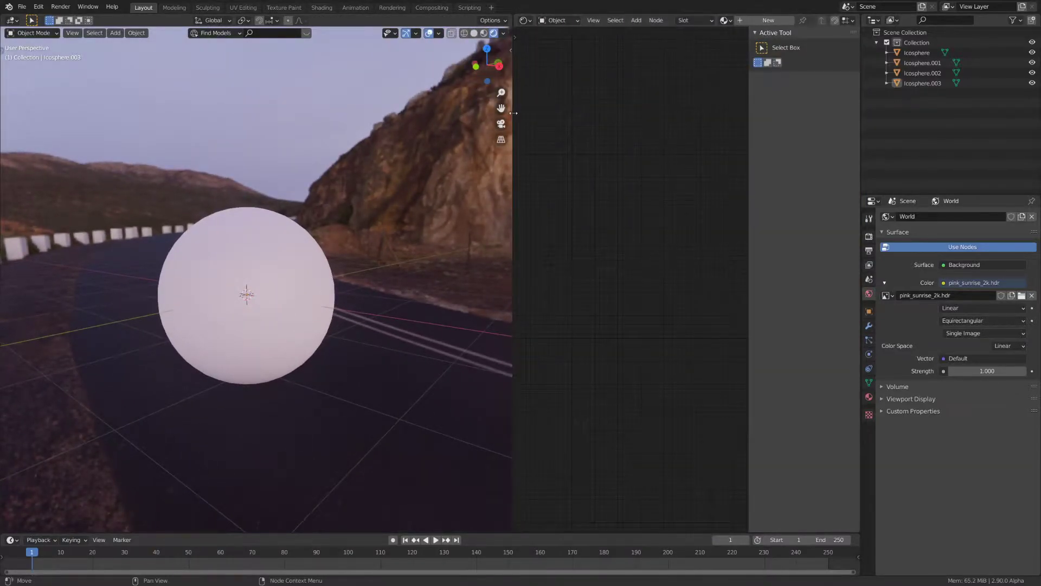
left_click_drag(514, 113, 446, 113)
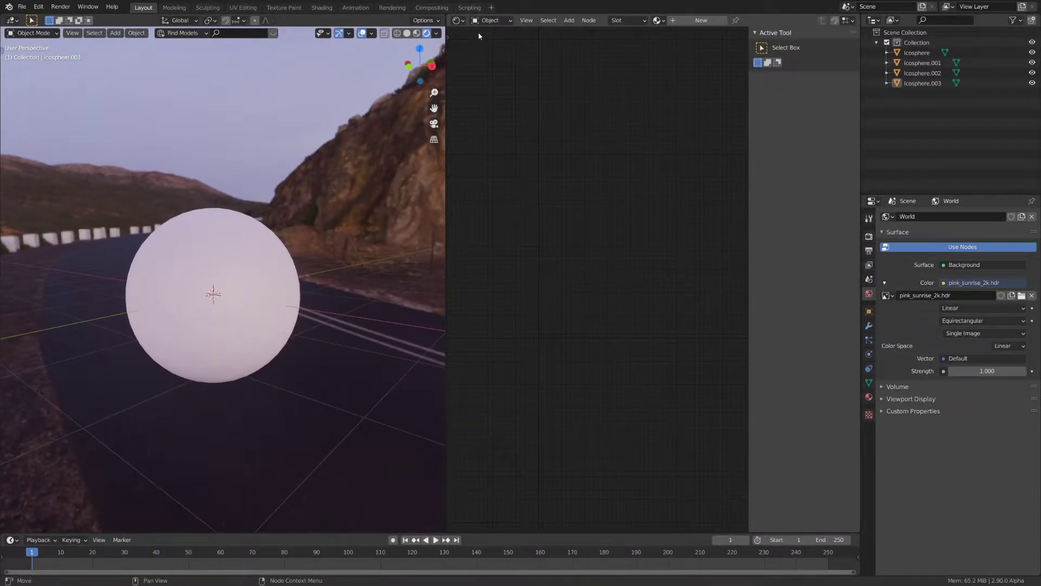
left_click(489, 21)
left_click(490, 45)
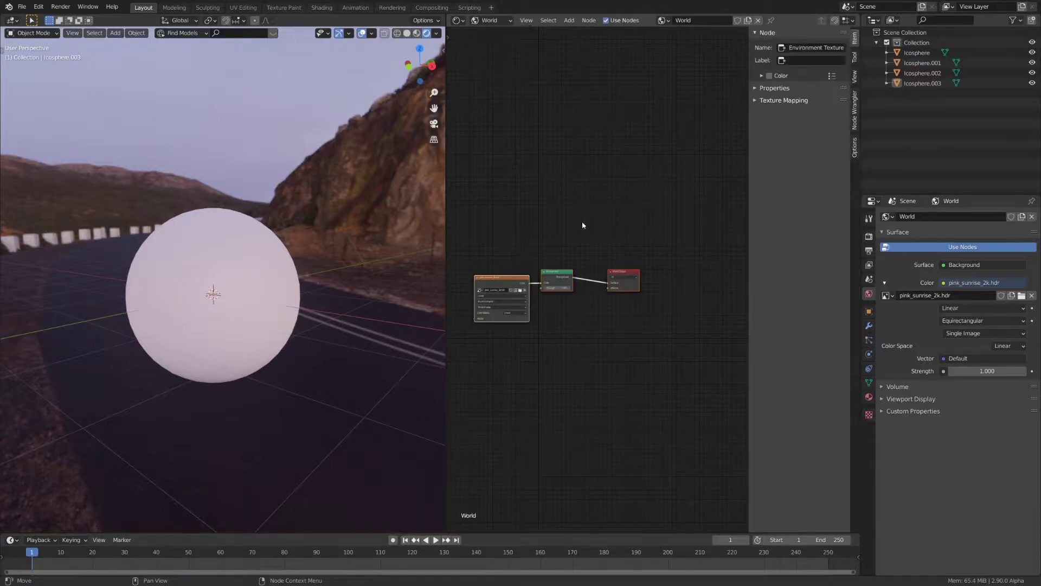
scroll(579, 229, "up", 3)
key("n")
left_click(519, 234)
middle_click_drag(516, 232, 638, 216)
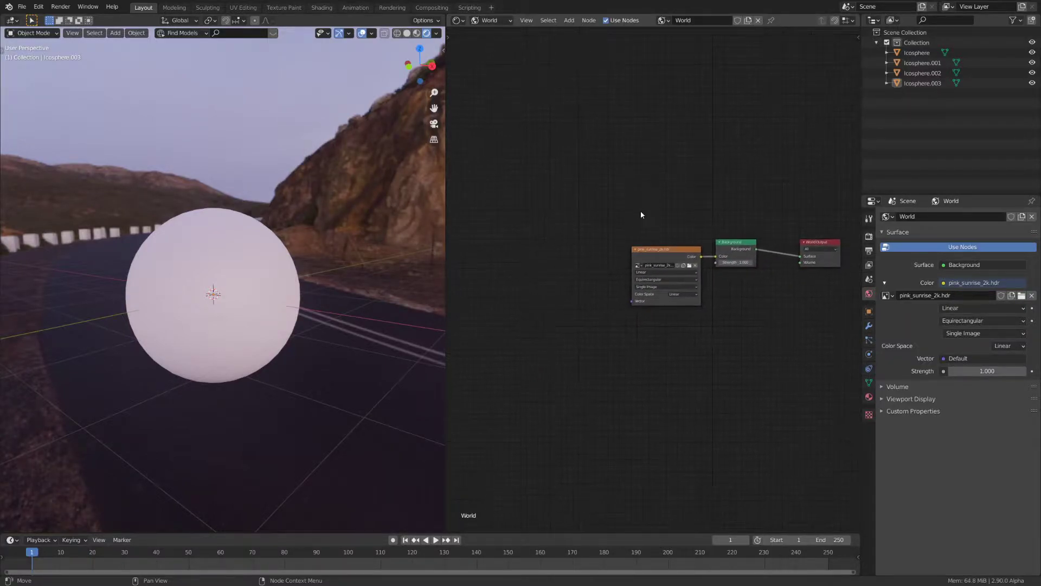
Add a Mix Shader before the World Output and feed it with the HDRI Background and a second Background node.
scroll(766, 245, "up", 2)
key("shift+a")
left_click(678, 290)
type("mix")
key("Return")
left_click(704, 209)
right_click_drag(686, 278, 733, 238, "alt")
middle_click_drag(719, 298, 687, 402)
Add a Light Path node and connect its Is Camera Ray output to the Mix Shader's Fac input.
key("shift+a")
left_click(644, 250)
type("light")
key("Return")
left_click(603, 173)
right_click_drag(629, 185, 725, 337, "alt")
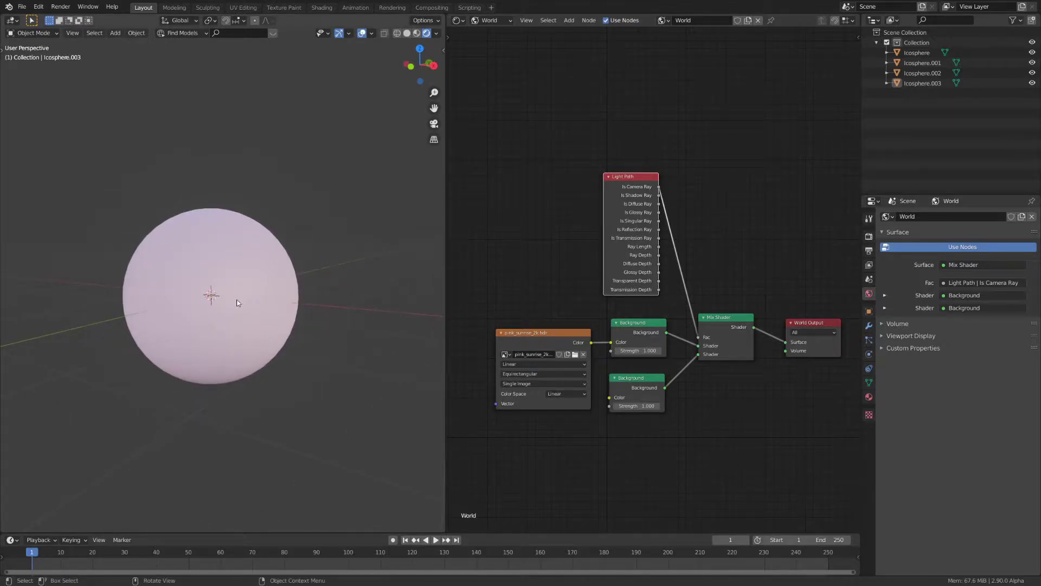
Set the color of the second Background node to black.
left_click(652, 399)
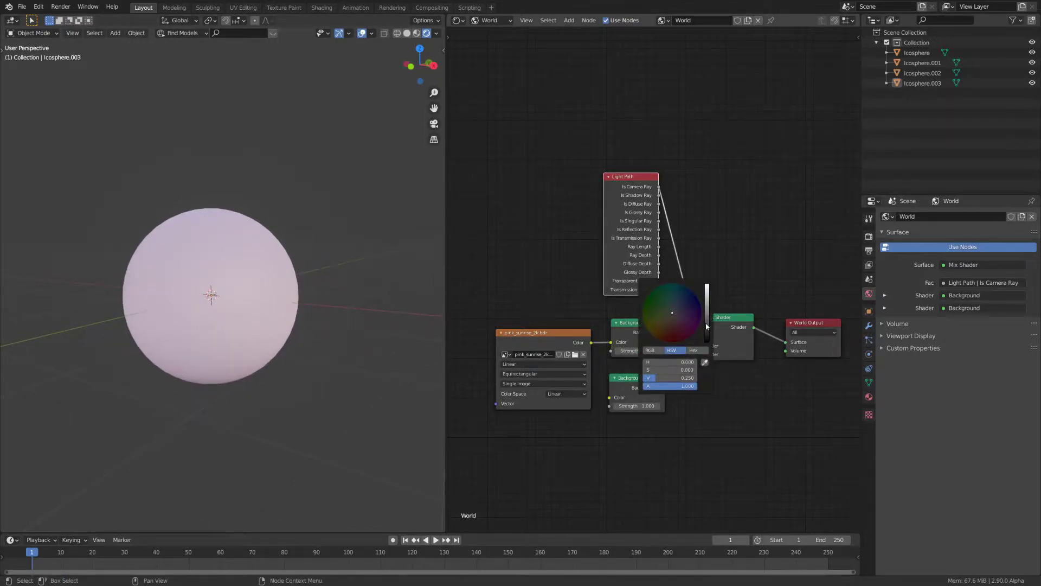
left_click_drag(707, 326, 707, 342)
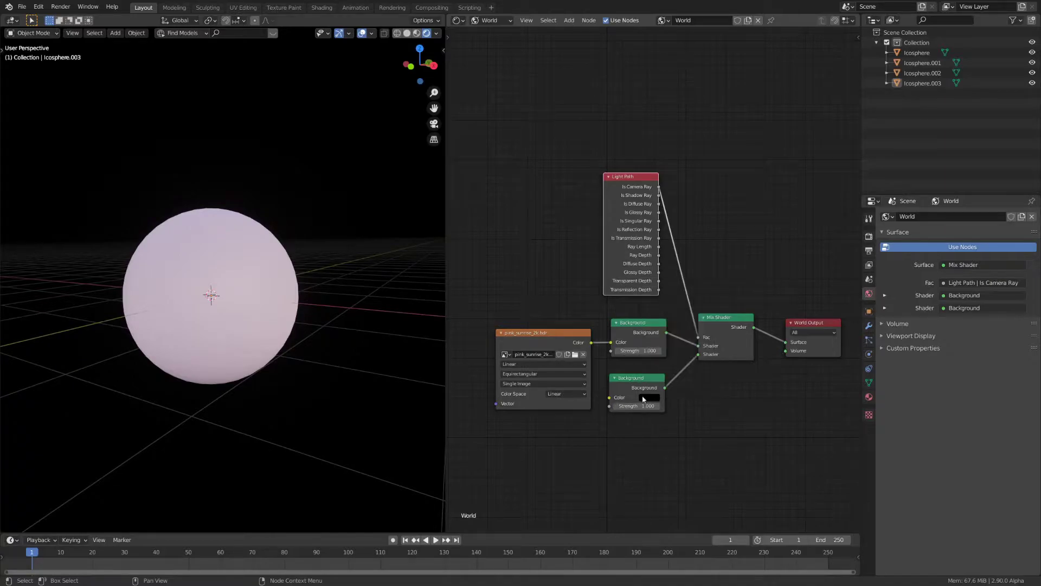
left_click(661, 436)
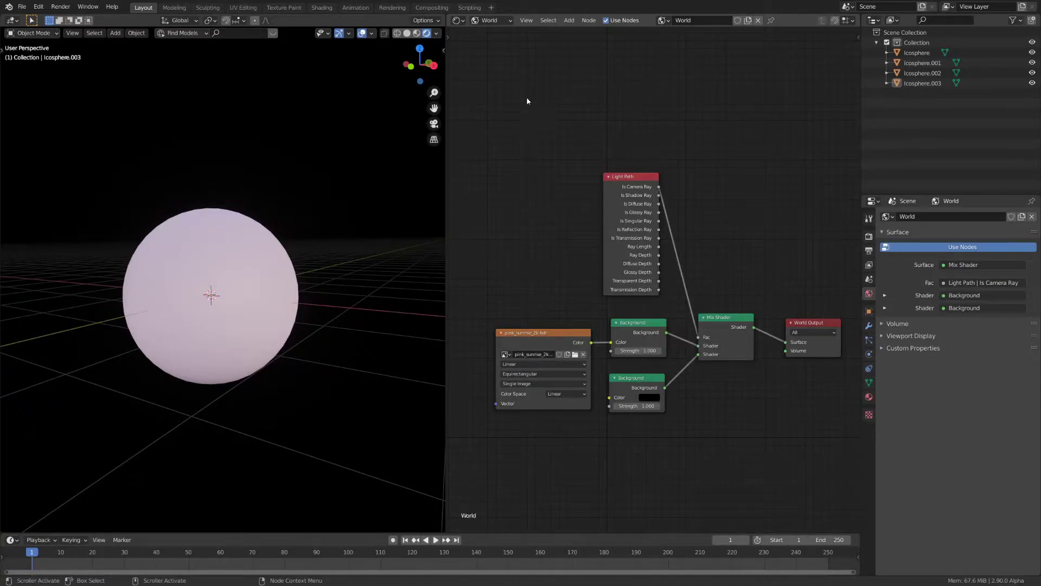
Switch the node editor to object shaders and create a new material for the outermost sphere.
left_click(499, 21)
left_click(502, 35)
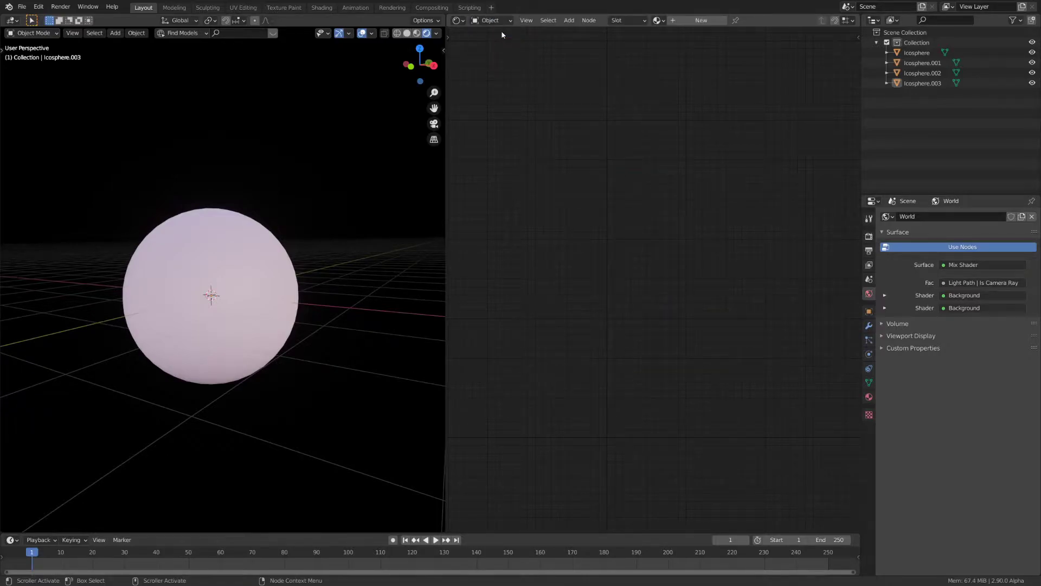
left_click(270, 301)
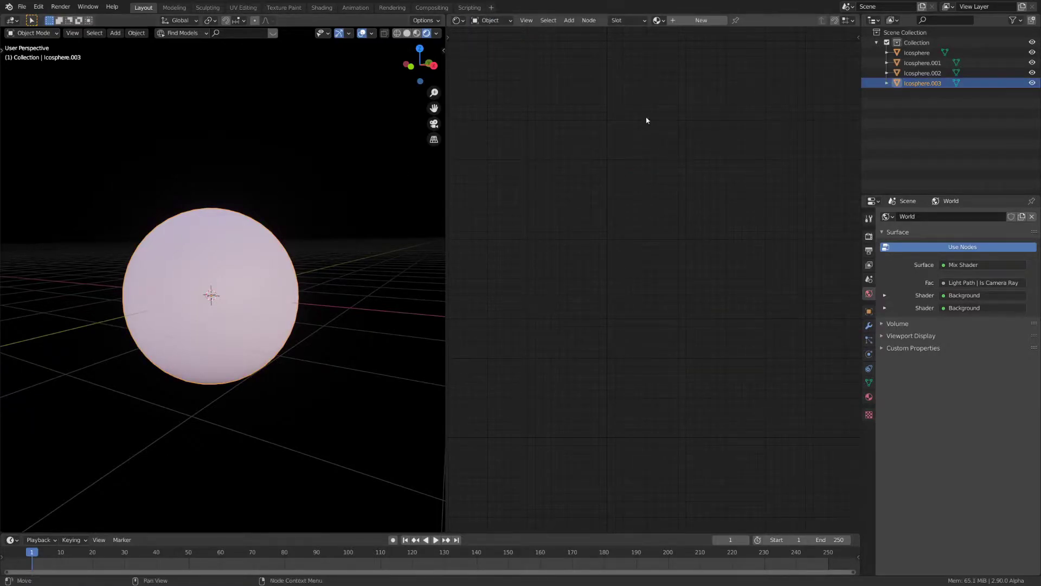
left_click(702, 20)
scroll(628, 388, "up", 2)
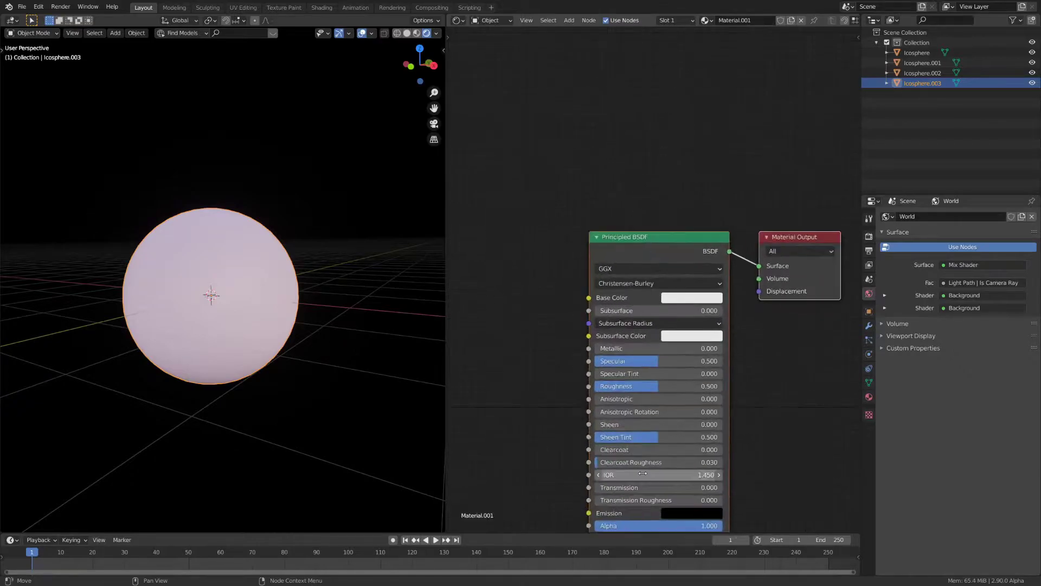
Make the Principled BSDF glass-like with Transmission 1.000, Roughness 0.000 and IOR 2.000.
left_click_drag(621, 487, 705, 488)
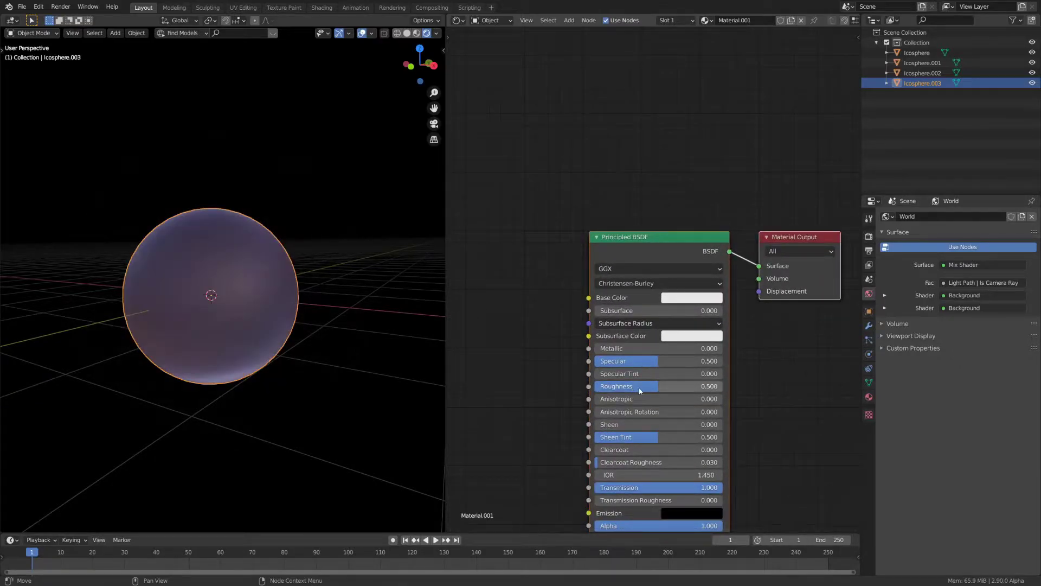
left_click_drag(681, 388, 596, 389)
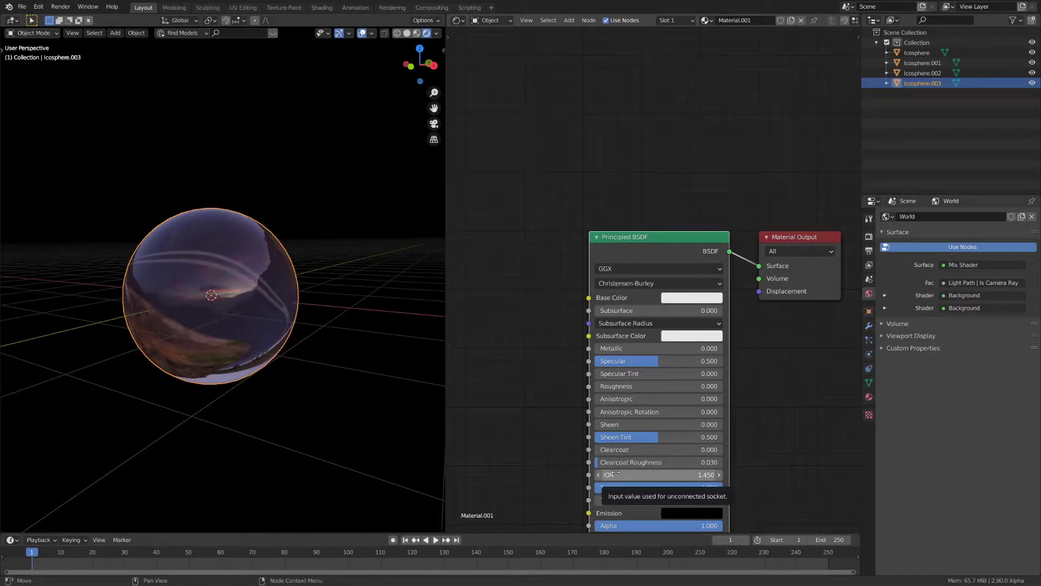
left_click_drag(651, 475, 681, 475)
Set the material's Blend Mode to Alpha Blend and enable Screen Space Refraction.
left_click(868, 396)
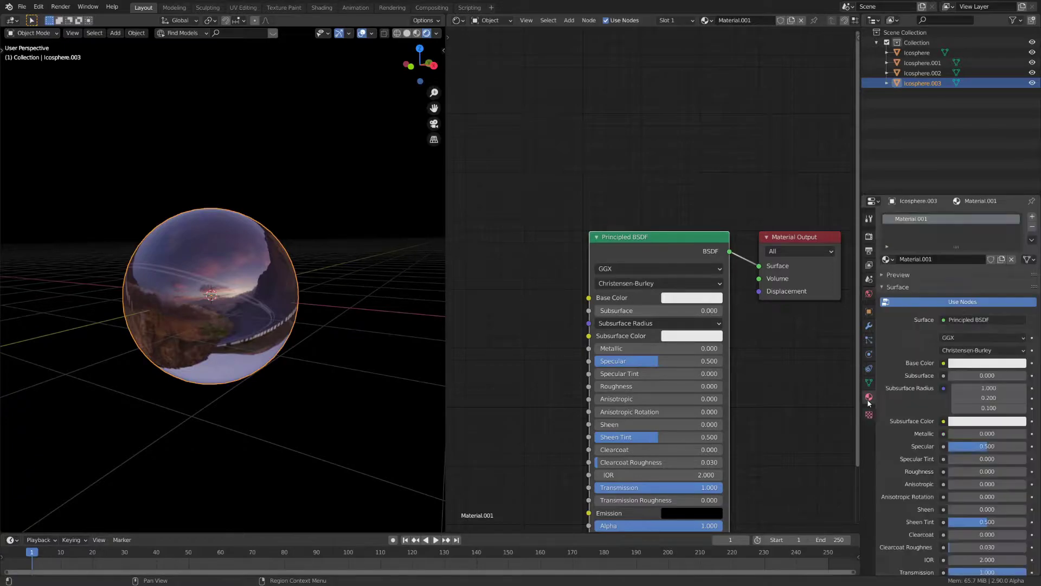
scroll(914, 480, "down", 8)
left_click(960, 466)
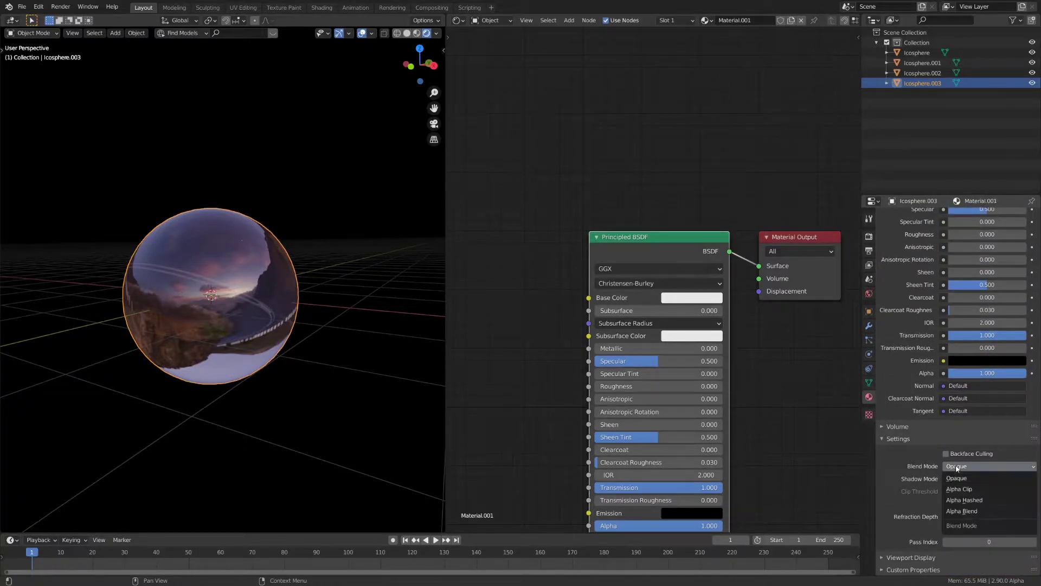
left_click(971, 512)
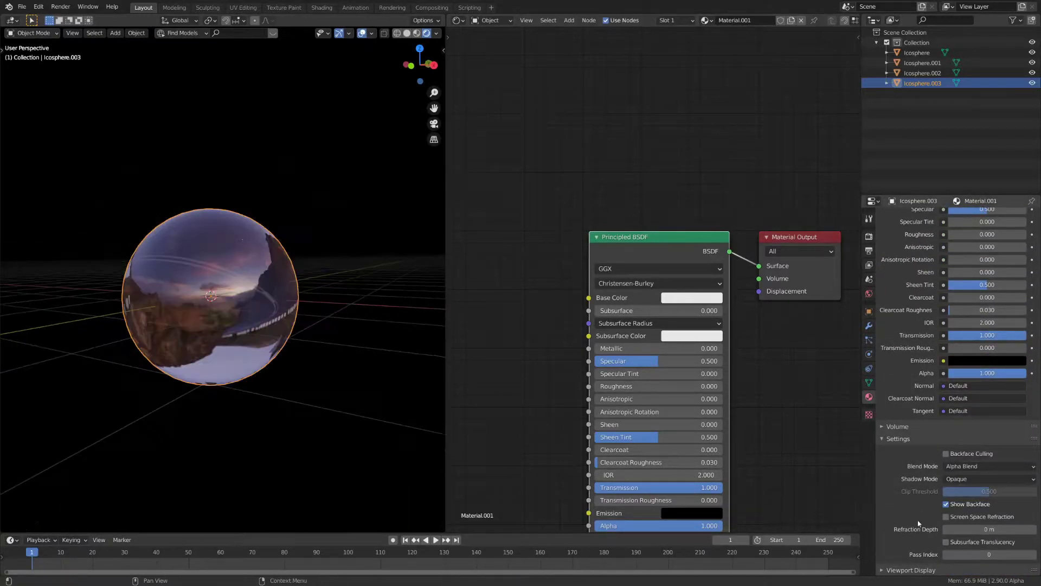
left_click(946, 517)
Enable Refraction within the Eevee Screen Space Reflections render settings.
left_click(868, 236)
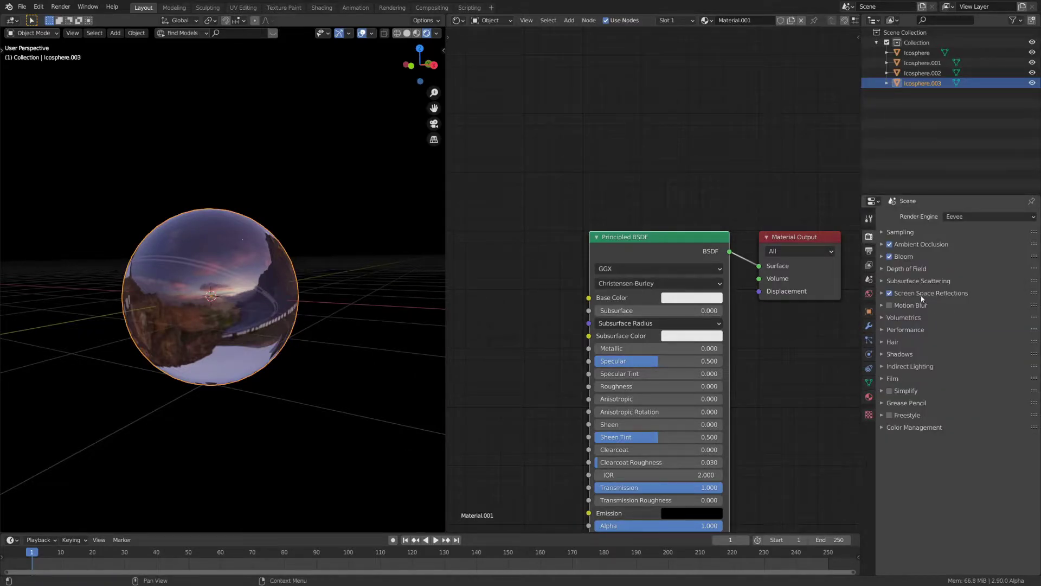
left_click(922, 293)
left_click(942, 307)
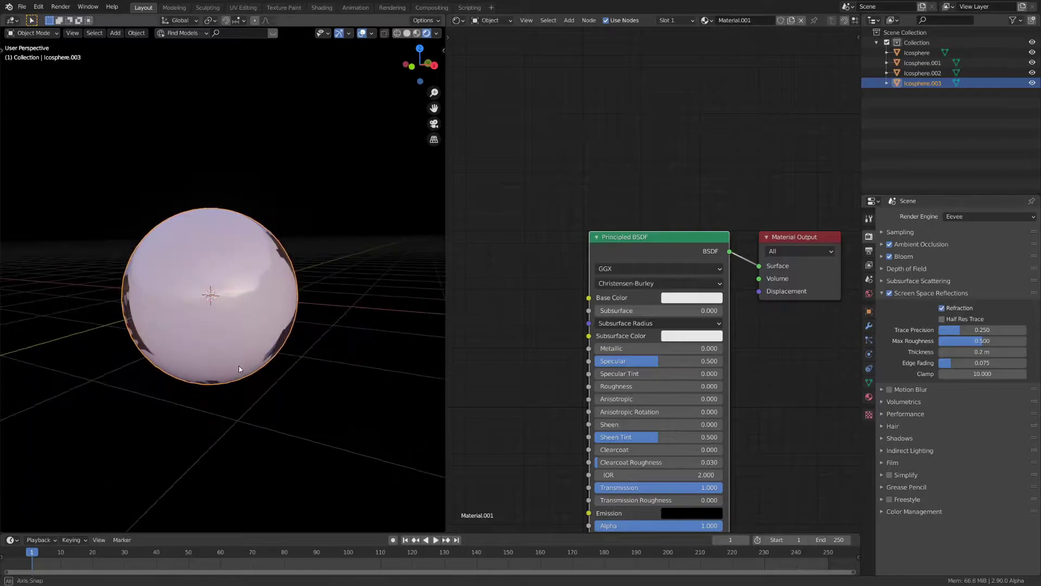
Turn off Show Backface in the outermost sphere's glass material settings.
scroll(246, 366, "up", 2)
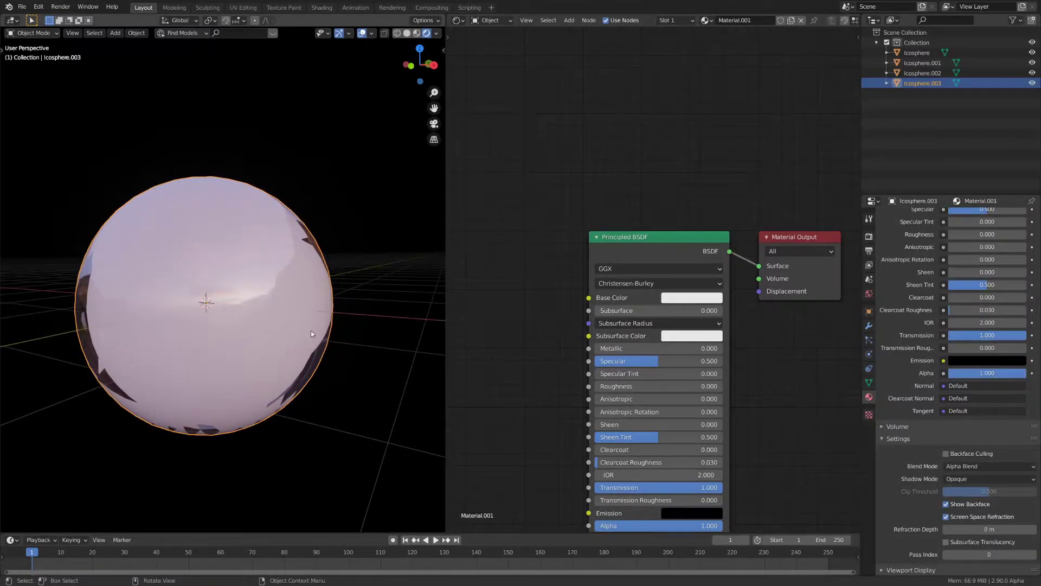
left_click(974, 506)
scroll(544, 402, "down", 2)
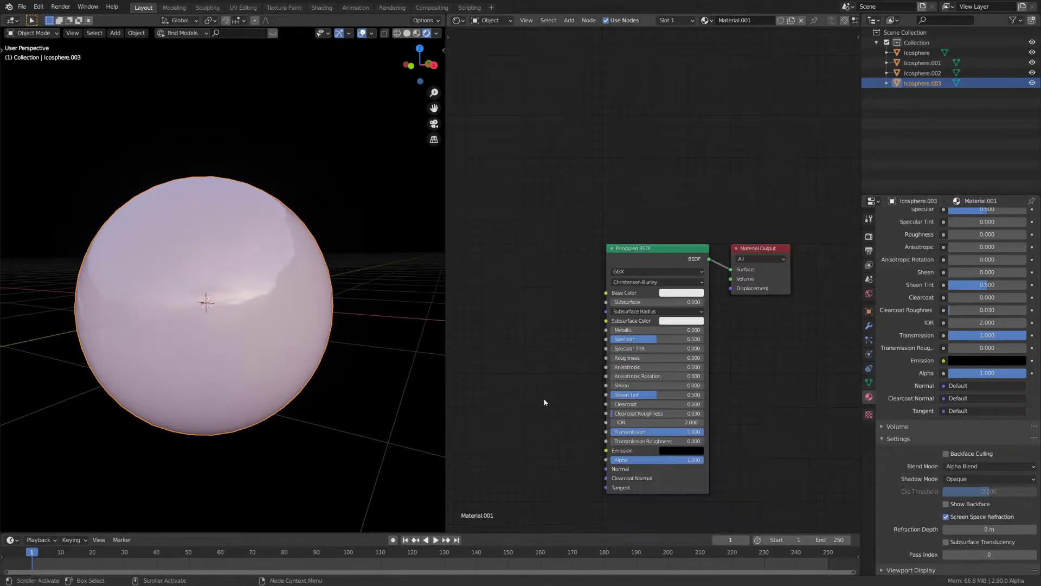
Add a Voronoi Texture node feeding a ColorRamp and set its feature to Distance To Edge.
middle_click_drag(515, 352, 656, 394)
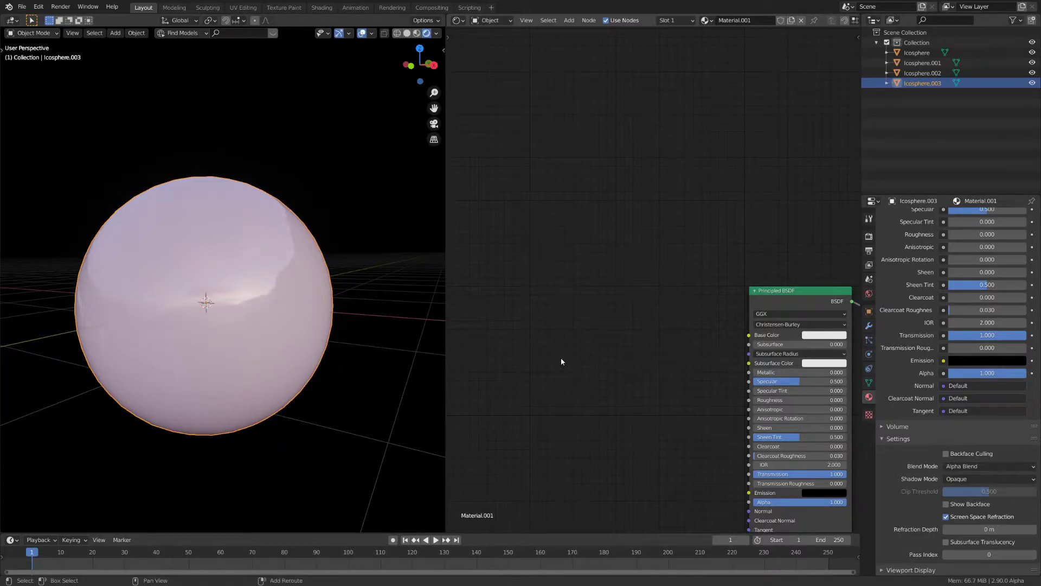
key("shift+a")
left_click(561, 358)
type("voroo")
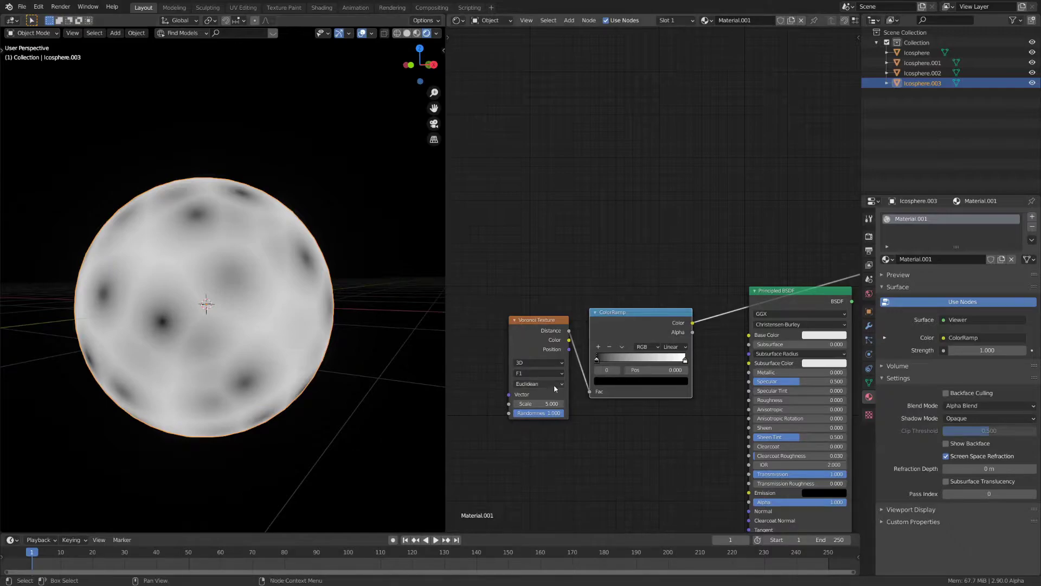
left_click(531, 373)
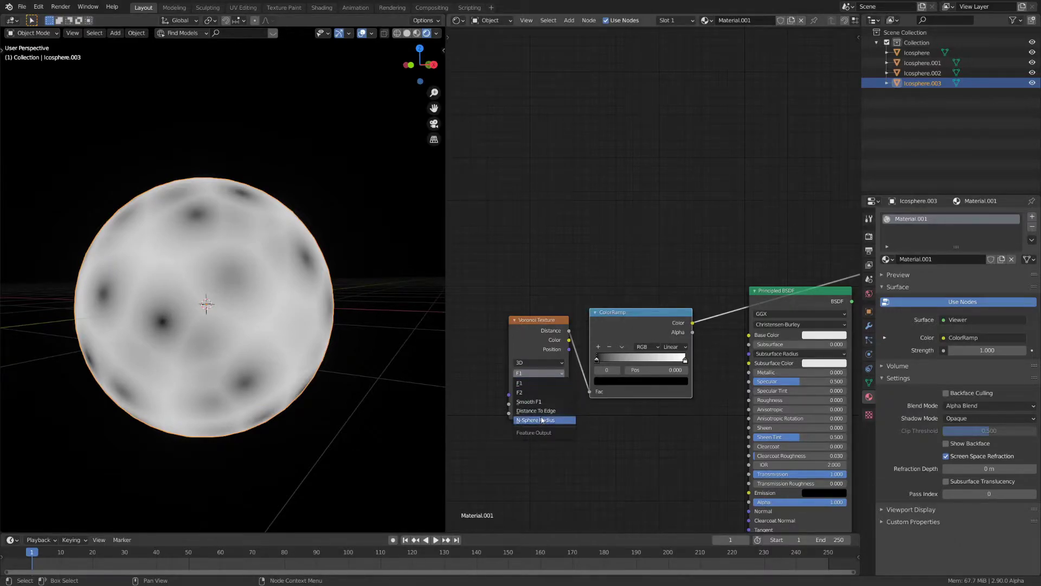
left_click(542, 419)
middle_click_drag(209, 226, 205, 238)
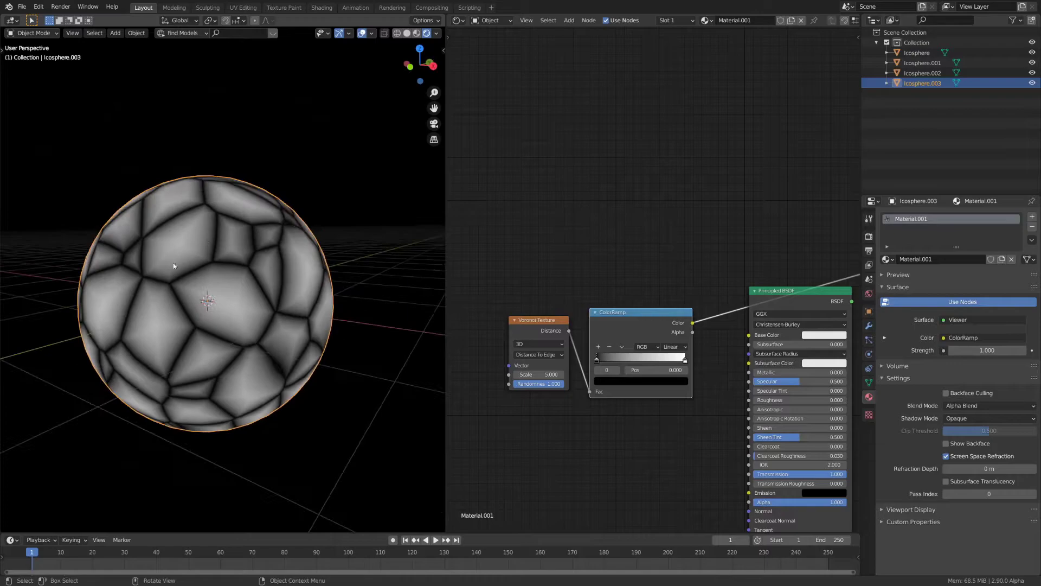
Set the ColorRamp interpolation to Constant and move its white stop to position 0.007.
left_click(675, 347)
left_click(674, 400)
left_click_drag(681, 366, 586, 382)
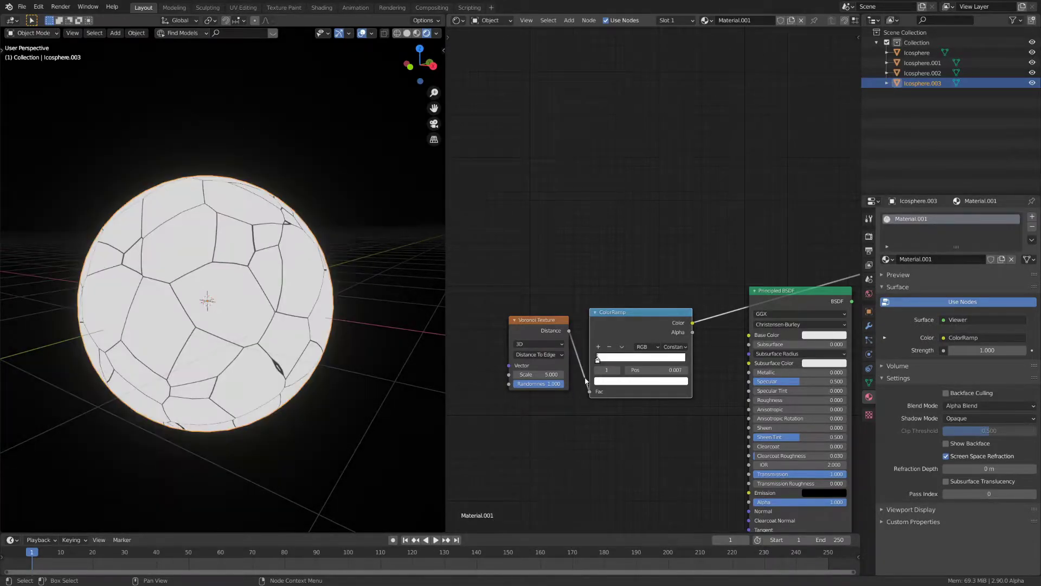
Add a Mix Shader and an Emission node, and connect the Emission to the Mix Shader's first shader input.
key("shift+a")
type("smix")
key("Down")
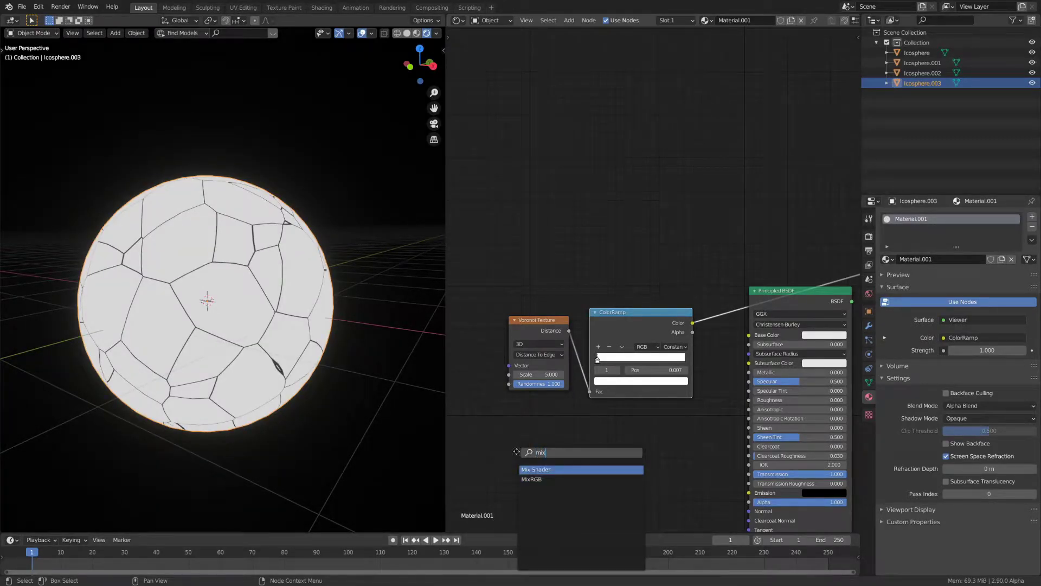
key("Return")
left_click(639, 421)
key("shift+a")
type("s")
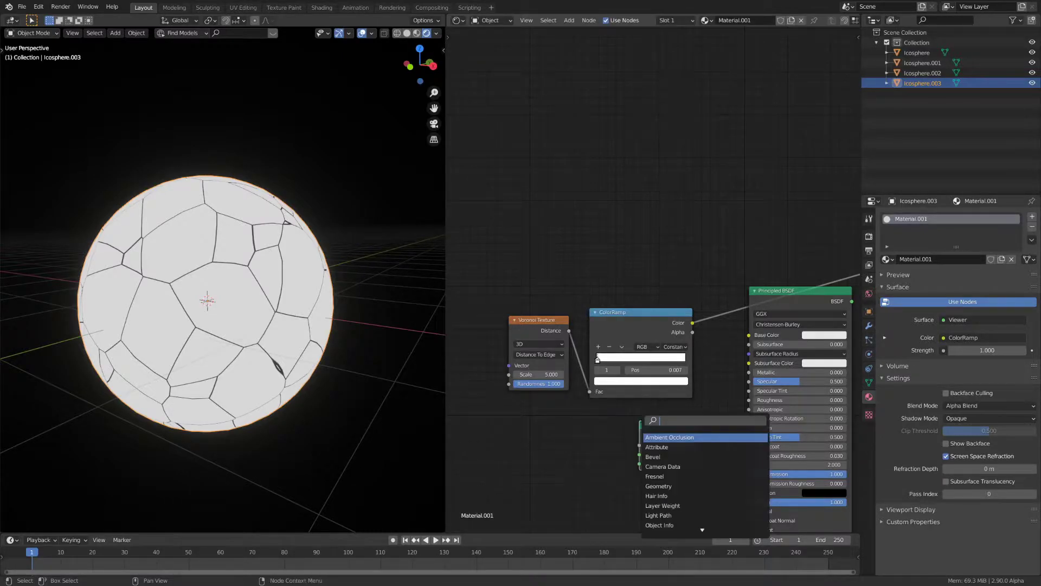
type("em")
key("Return")
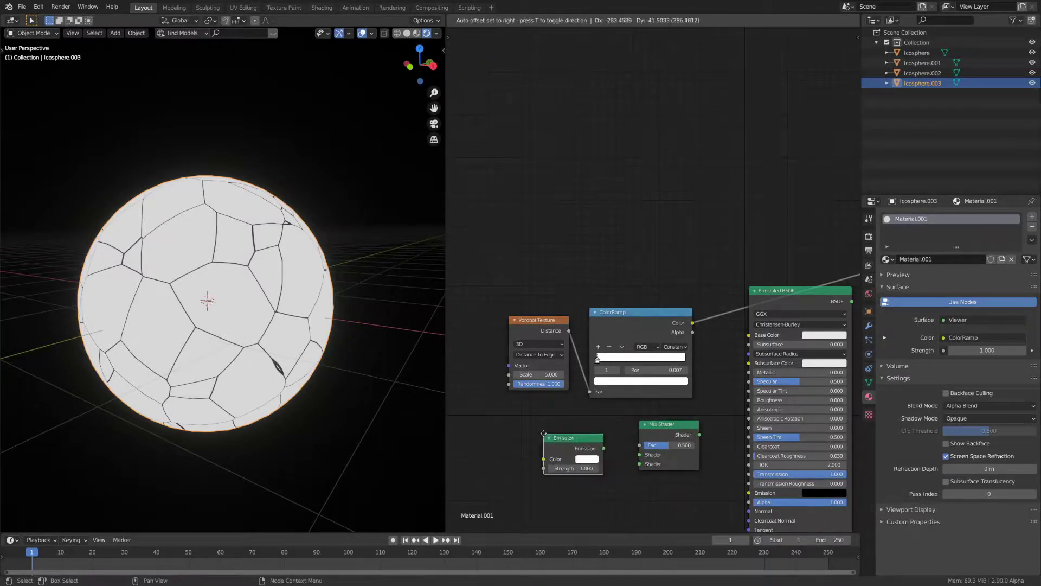
left_click(544, 436)
right_click_drag(586, 443, 686, 448, "alt")
Add a Transparent BSDF node and connect it to the Mix Shader's second shader input.
key("shift+a")
type("tran")
key("Down")
key("Return")
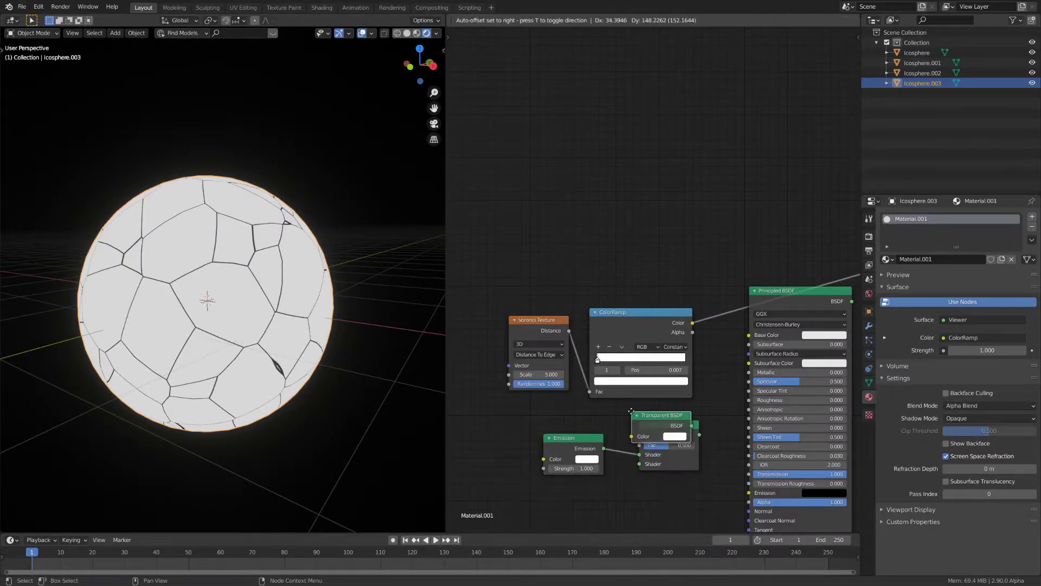
left_click(543, 491)
right_click_drag(583, 493, 675, 465, "alt")
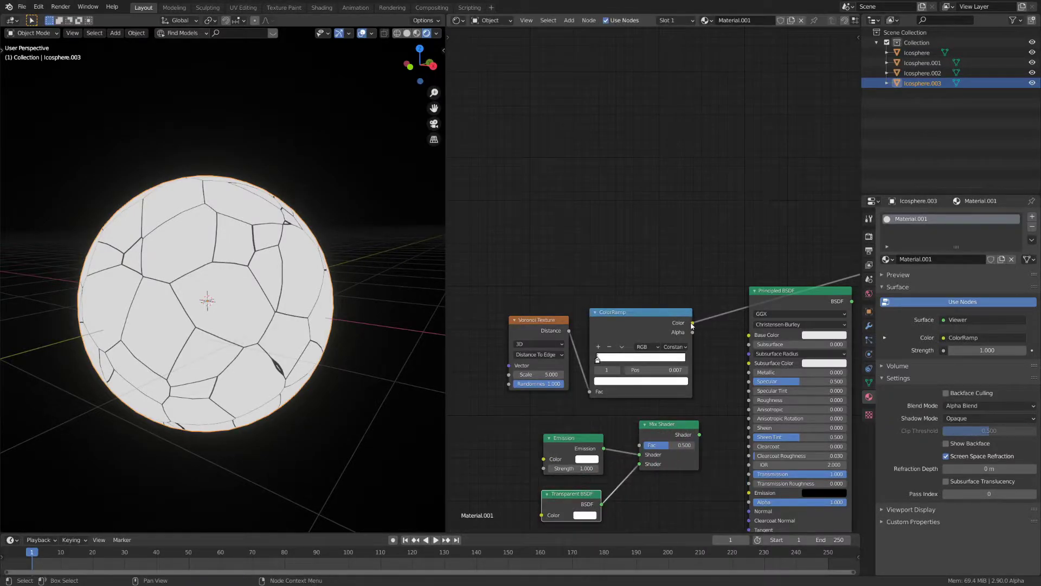
Connect the ColorRamp color to the Mix Shader's Fac input and route the Mix Shader to the Material Output.
left_click_drag(692, 325, 640, 444)
left_click(660, 428, "ctrl+shift")
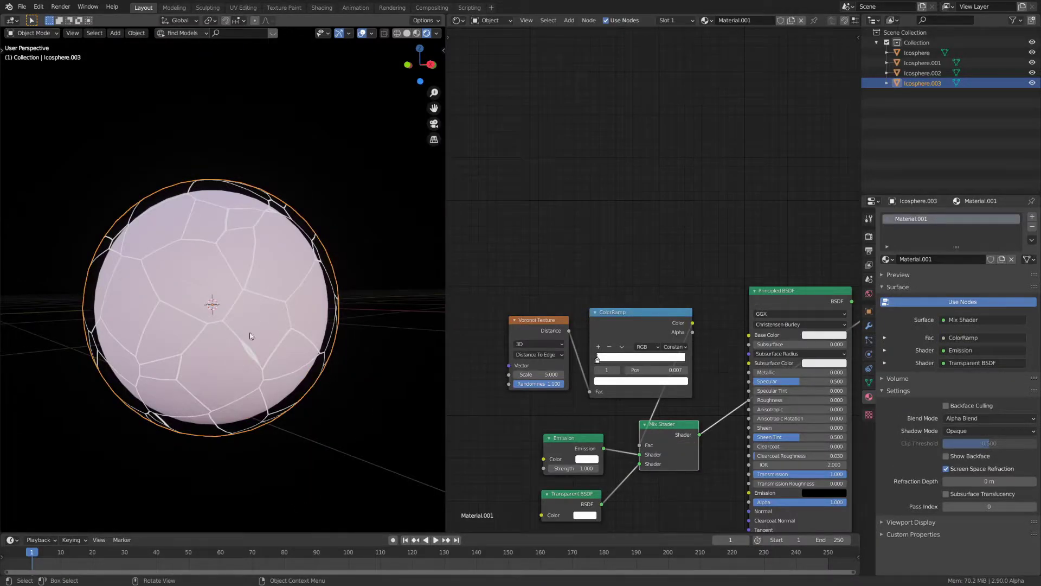
middle_click_drag(245, 316, 286, 319)
middle_click_drag(294, 356, 290, 391)
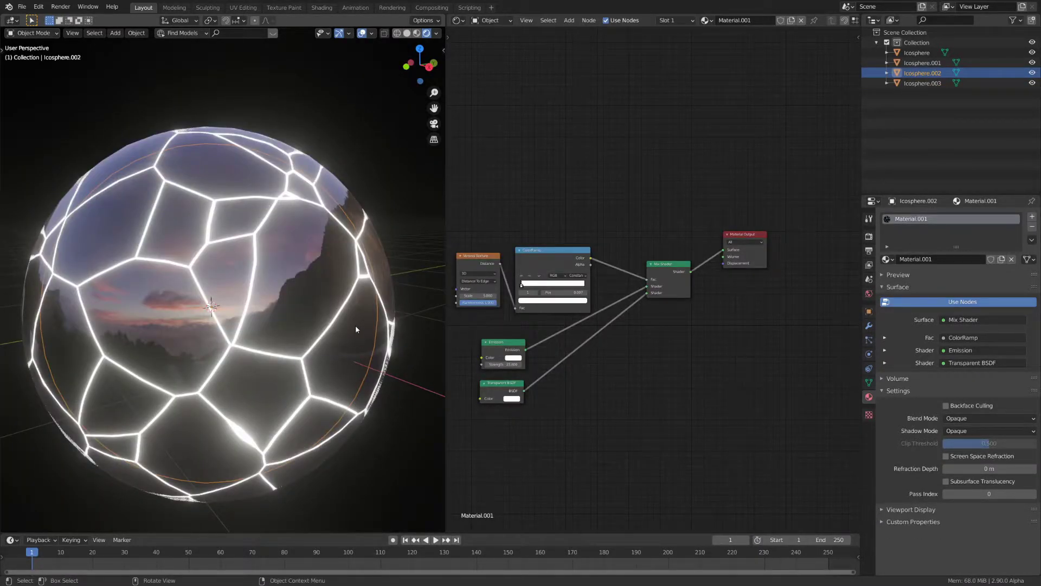
Set the Icosphere.002 material's Blend Mode to Alpha Clip with a Clip Threshold of 0.5.
left_click(966, 418)
left_click(968, 441)
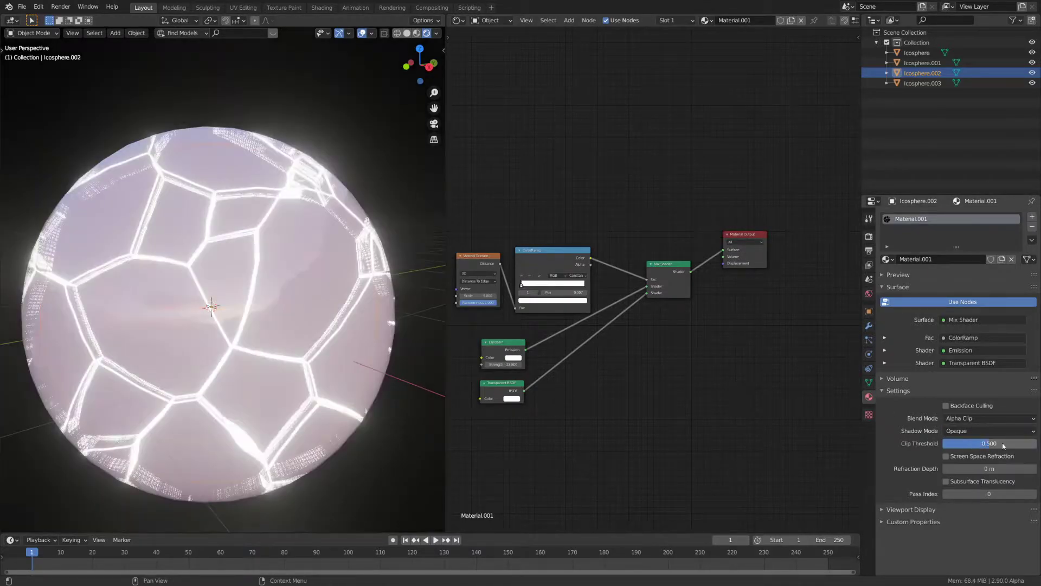
left_click_drag(993, 446, 1021, 446)
left_click(1021, 444)
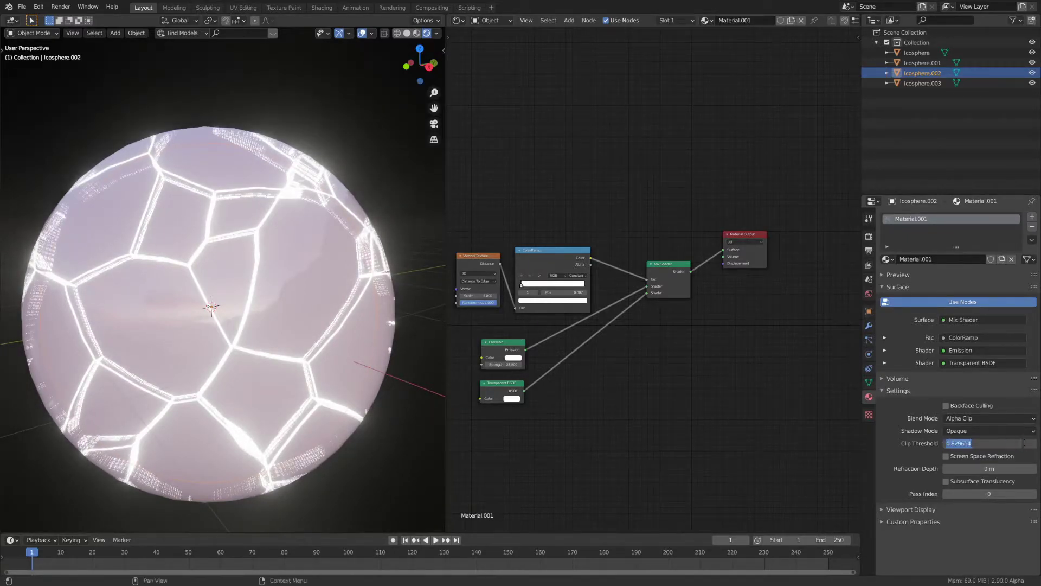
type("0.5")
key("Return")
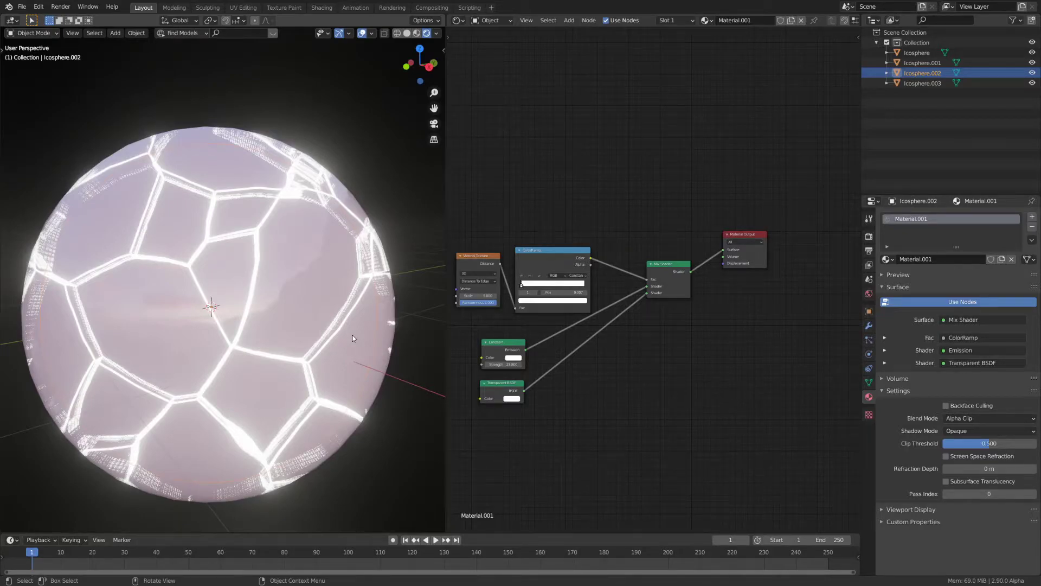
middle_click_drag(352, 338, 370, 334)
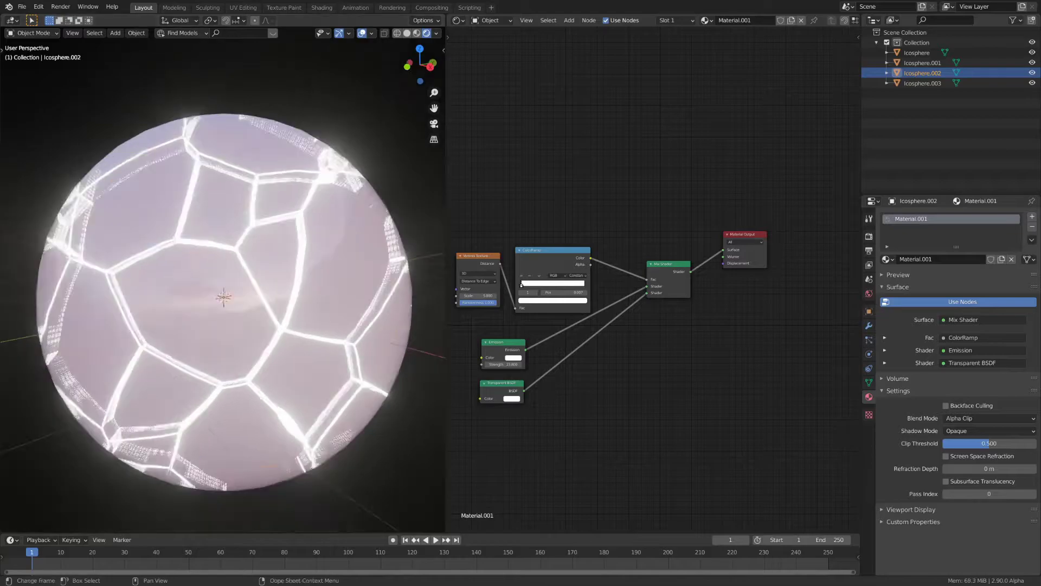
key("alt+Tab")
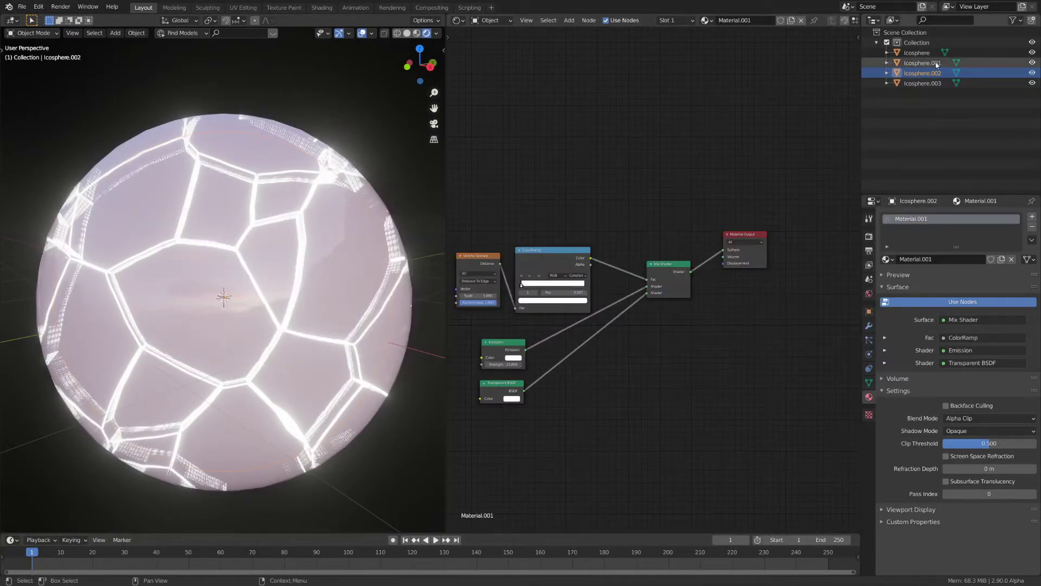
Create a new material for Icosphere.001, add a Wave Texture node and preview it on the sphere.
left_click(908, 63)
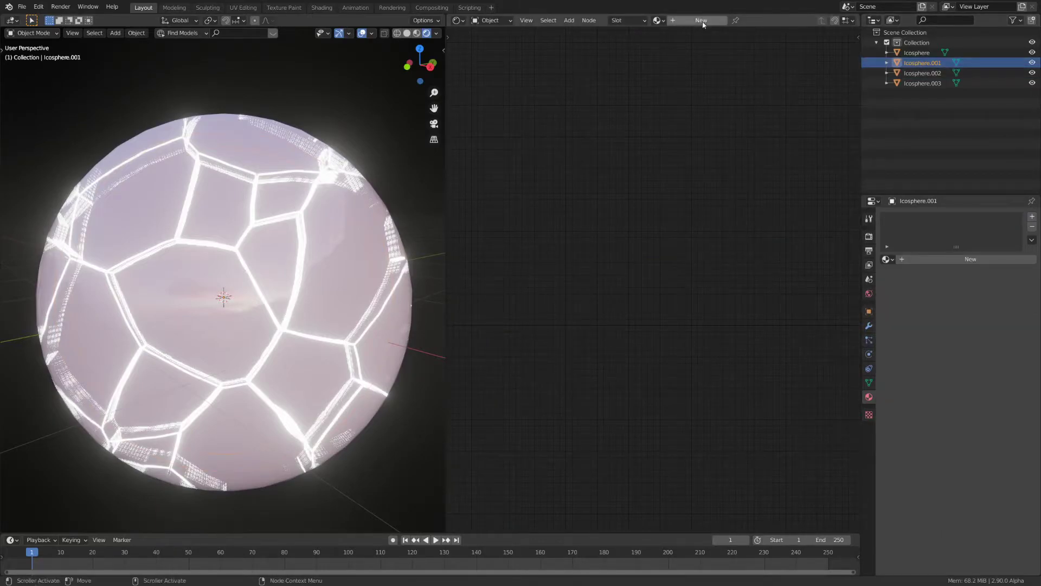
left_click(682, 24)
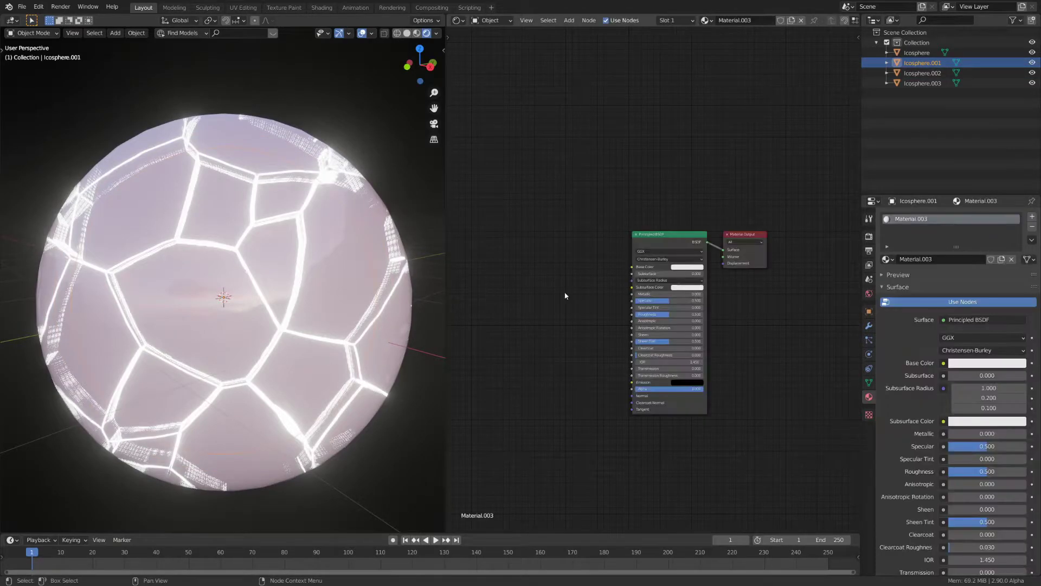
key("shift+a")
left_click(565, 296)
type("wave")
key("Return")
left_click(496, 322)
left_click(516, 333, "ctrl+shift")
left_click_drag(517, 333, 488, 339)
Insert a ColorRamp after the Wave Texture, using Constant interpolation with the white stop at position 0.261.
key("shift+a")
left_click(576, 351)
type("color")
key("Return")
left_click(604, 354)
left_click(606, 352)
left_click(605, 385)
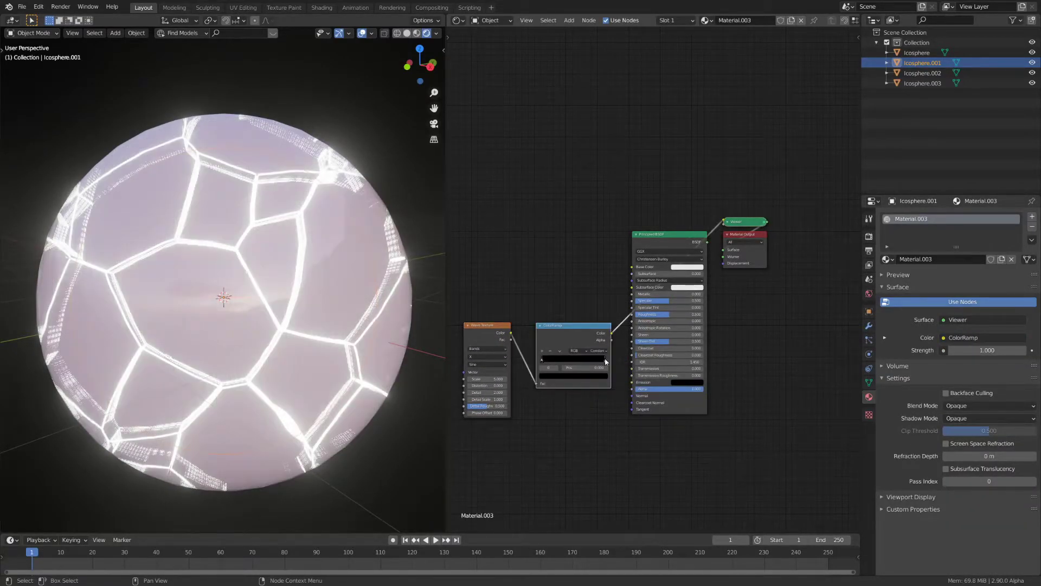
left_click_drag(606, 359, 551, 358)
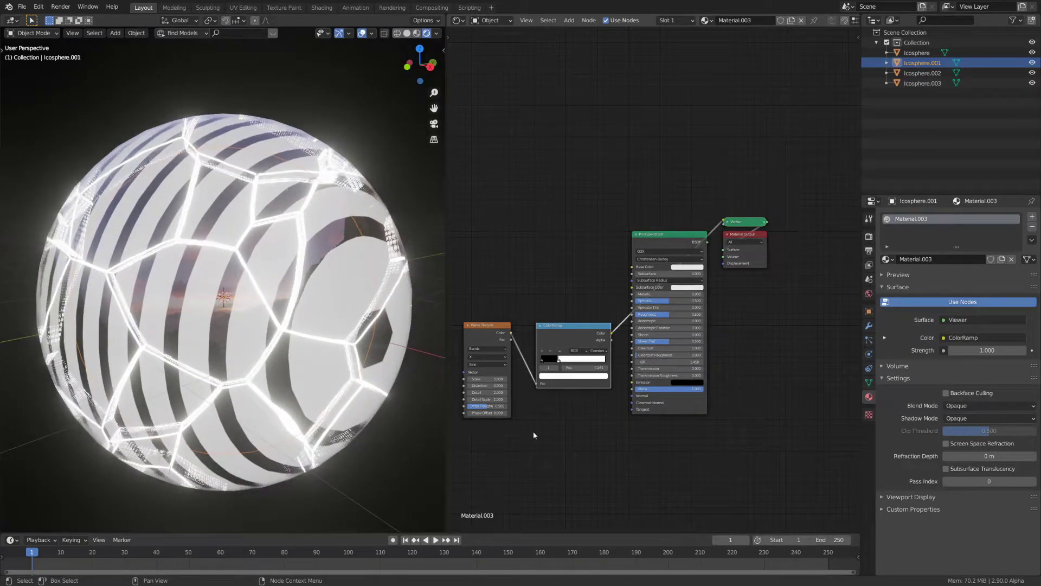
Set the Wave Texture's Detail to 16, Detail Scale to 4.5 and Distortion to 11.2.
middle_click_drag(531, 432, 575, 409)
scroll(572, 409, "up", 4)
middle_click_drag(492, 444, 573, 405)
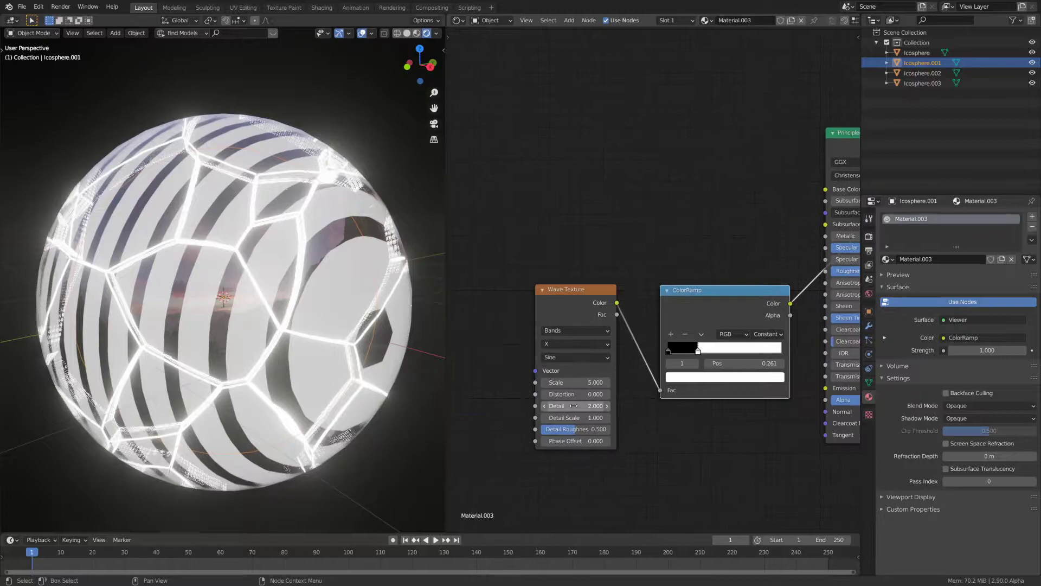
left_click_drag(574, 406, 881, 443)
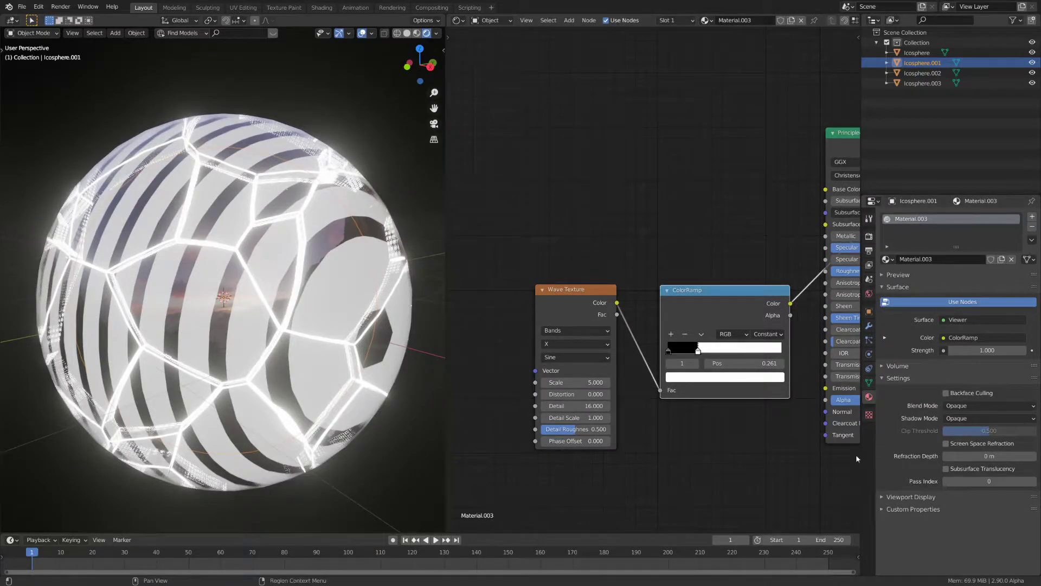
left_click(575, 419)
type("4.5")
key("Return")
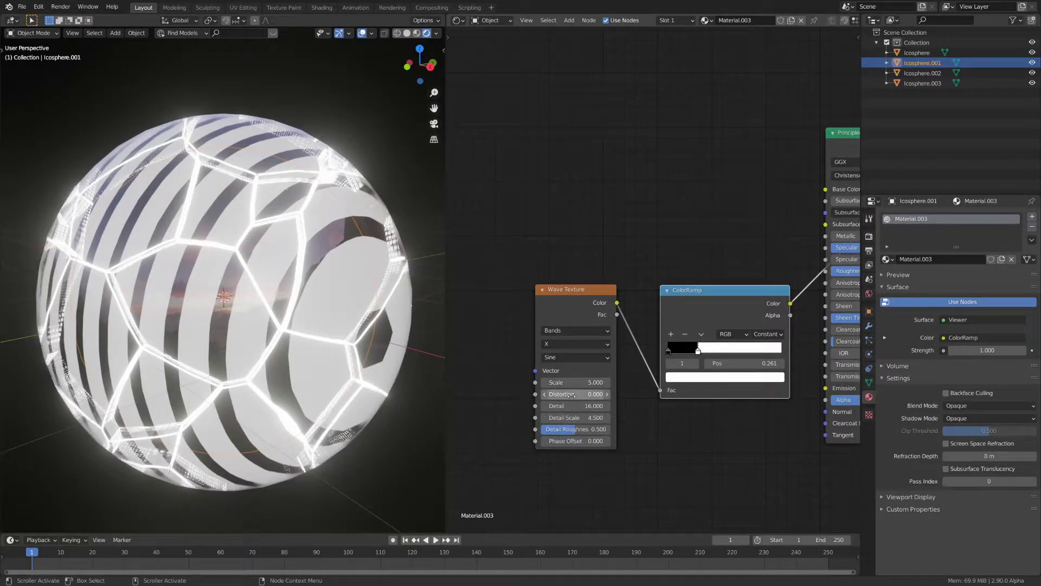
left_click_drag(576, 394, 608, 396)
Invert the ColorRamp so its first stop is white and second black, and connect its color to the Principled BSDF's Alpha.
middle_click_drag(790, 428, 667, 467)
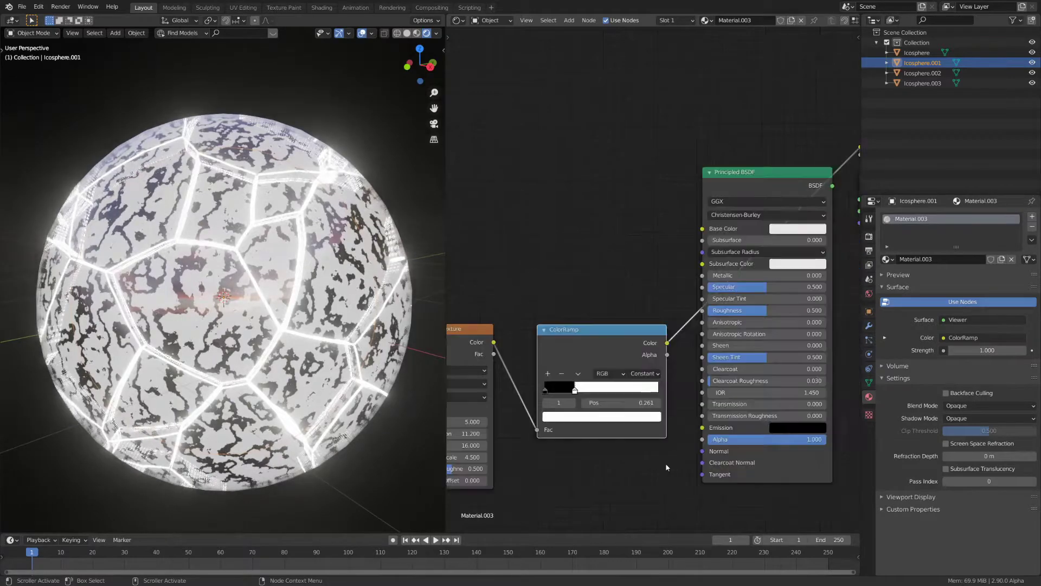
left_click(571, 418)
left_click_drag(587, 390, 624, 390)
left_click(558, 417)
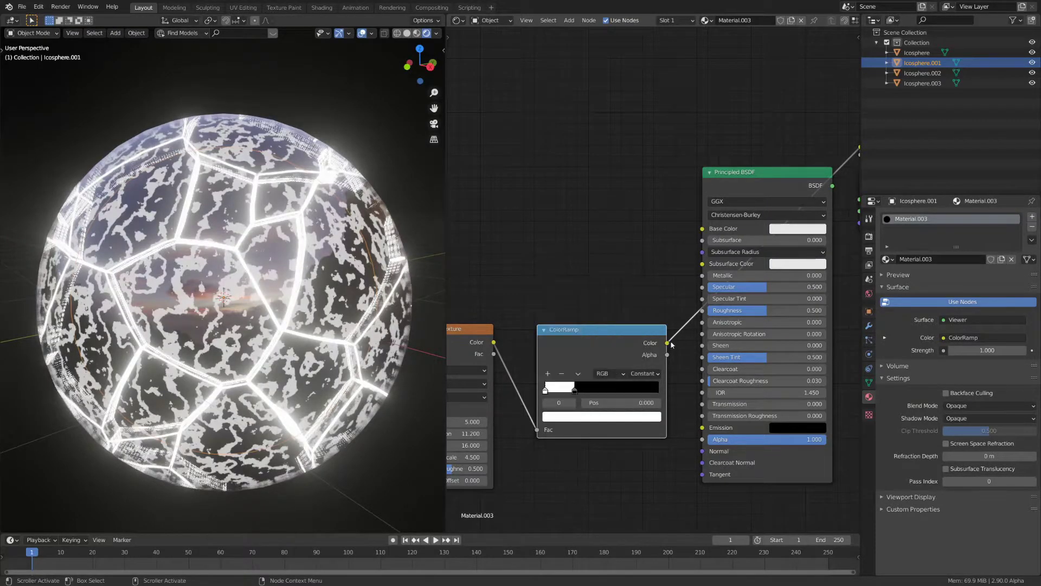
mouse_move(667, 343)
left_mouse_down()
mouse_move(682, 360)
mouse_move(702, 439)
left_mouse_up()
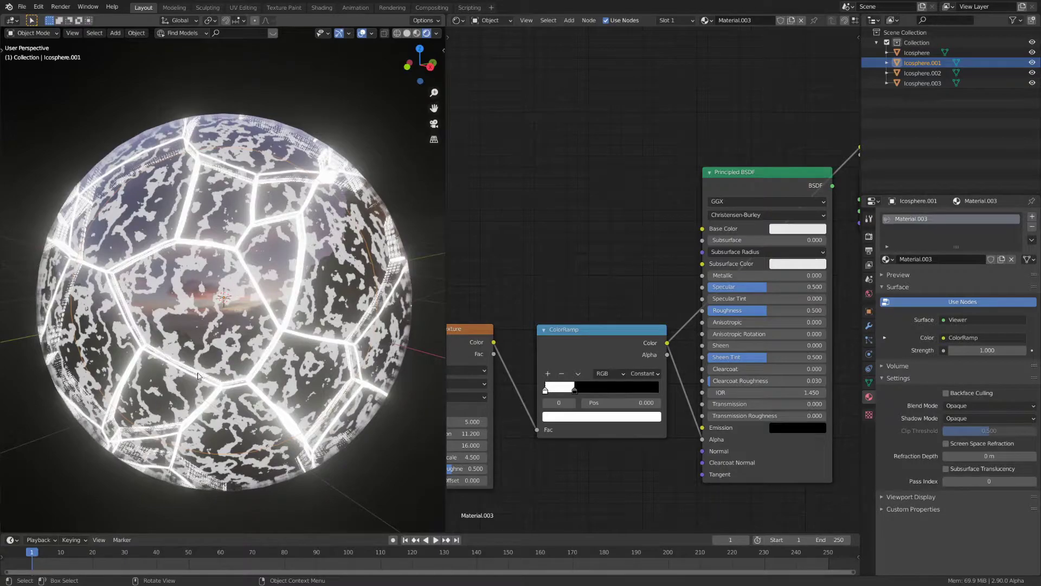
Set the Principled BSDF's Metallic to 1.000 and Roughness to 0.2, and route it to the Material Output.
key("g")
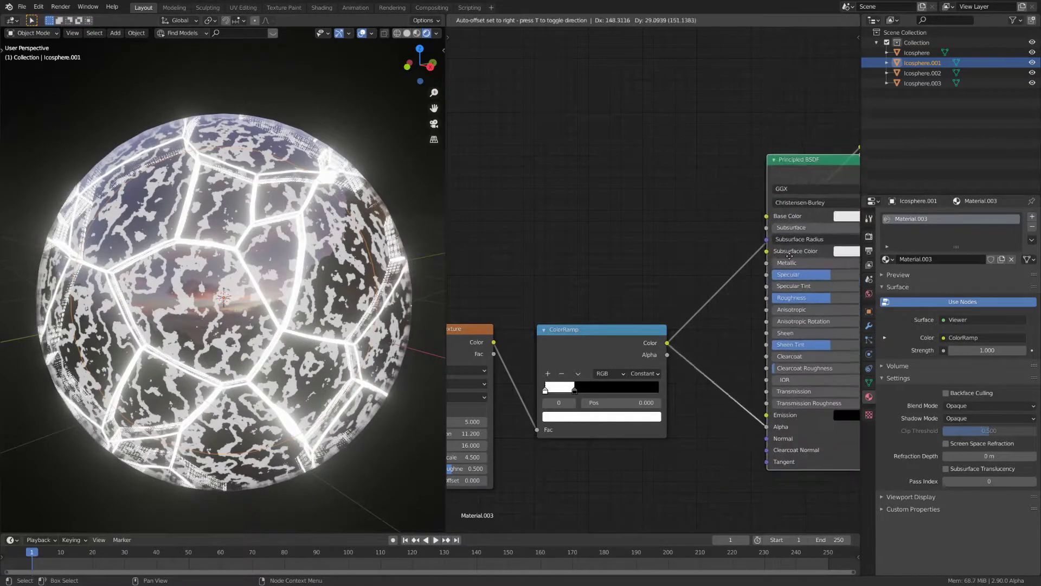
left_click(722, 264)
left_click_drag(722, 264, 819, 264)
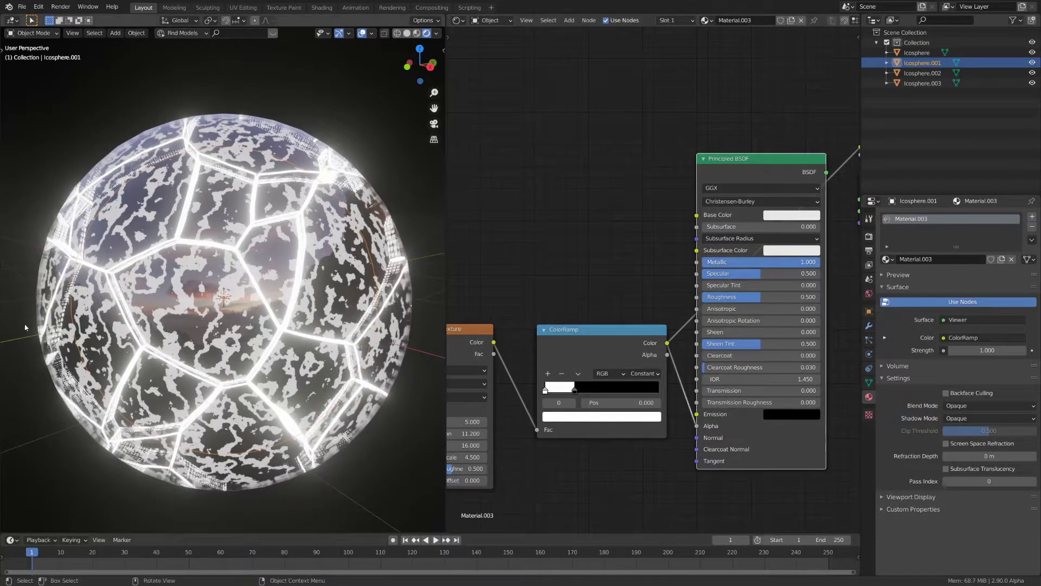
left_click(730, 295)
type("0.2")
key("Return")
left_click(783, 167, "ctrl+shift")
middle_click_drag(155, 332, 152, 333)
Set the Icosphere.001 metallic material's Blend Mode to Alpha Clip.
scroll(966, 457, "down", 10)
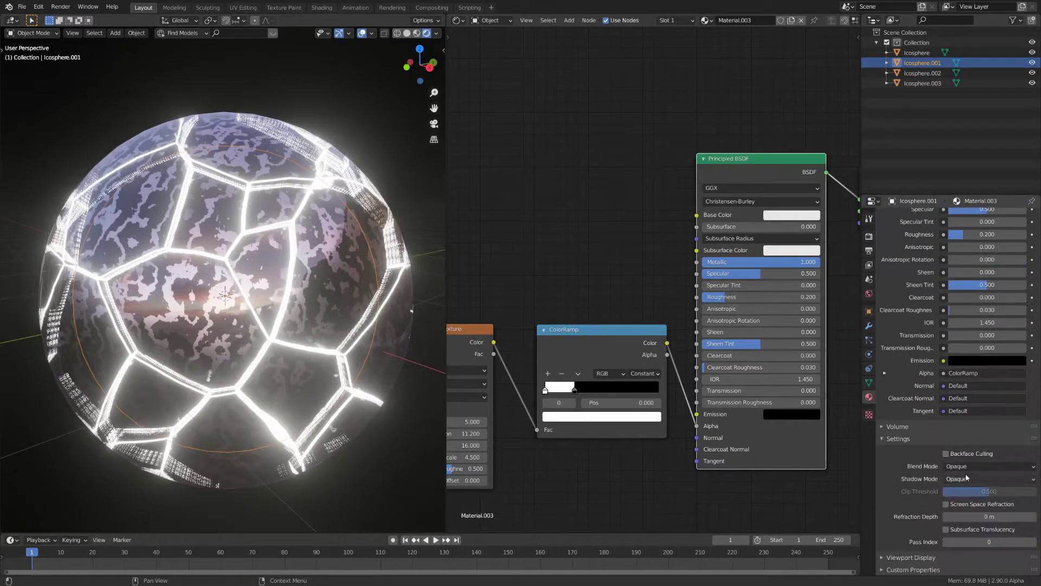
left_click(965, 467)
left_click(970, 490)
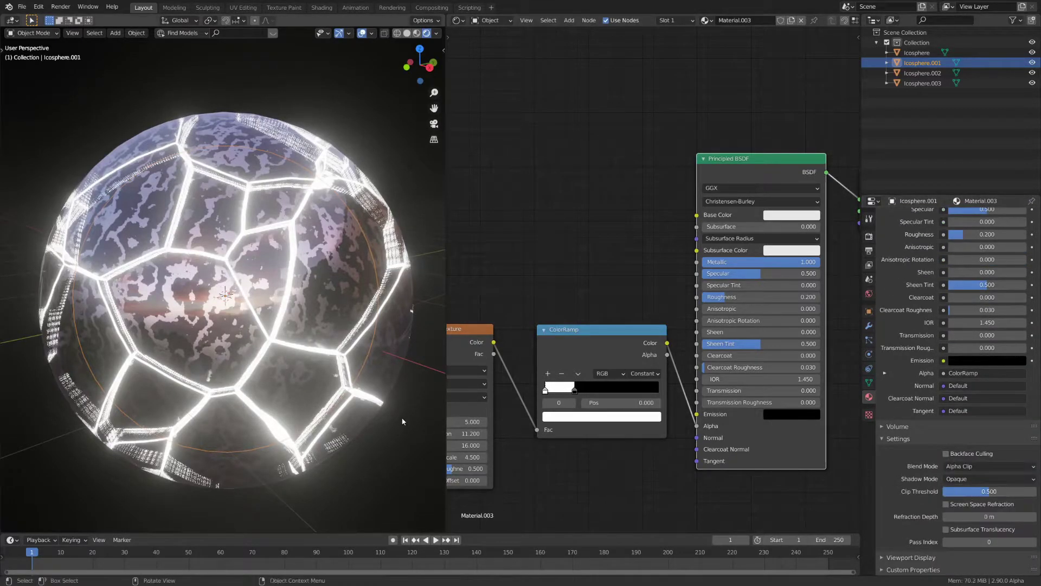
middle_click_drag(400, 421, 329, 366)
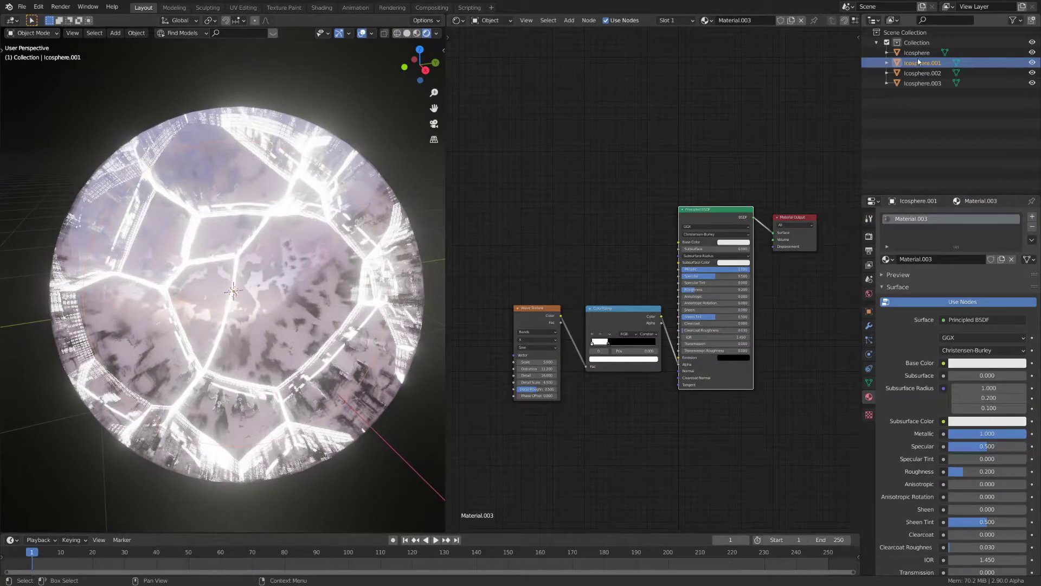
Create a new material on the innermost Icosphere.
left_click(917, 53)
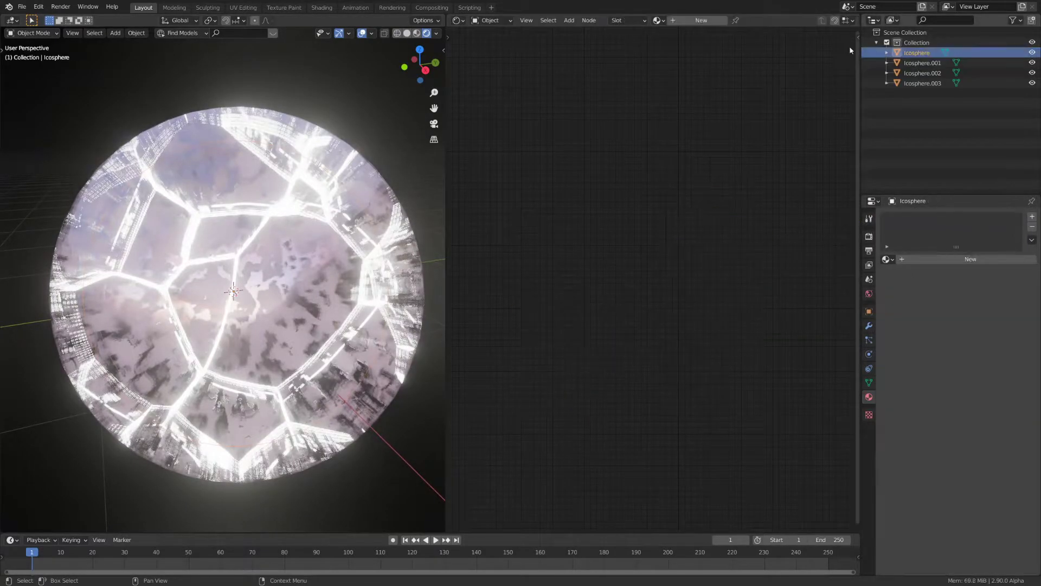
left_click(698, 22)
left_click(629, 245)
middle_click_drag(628, 244, 684, 269)
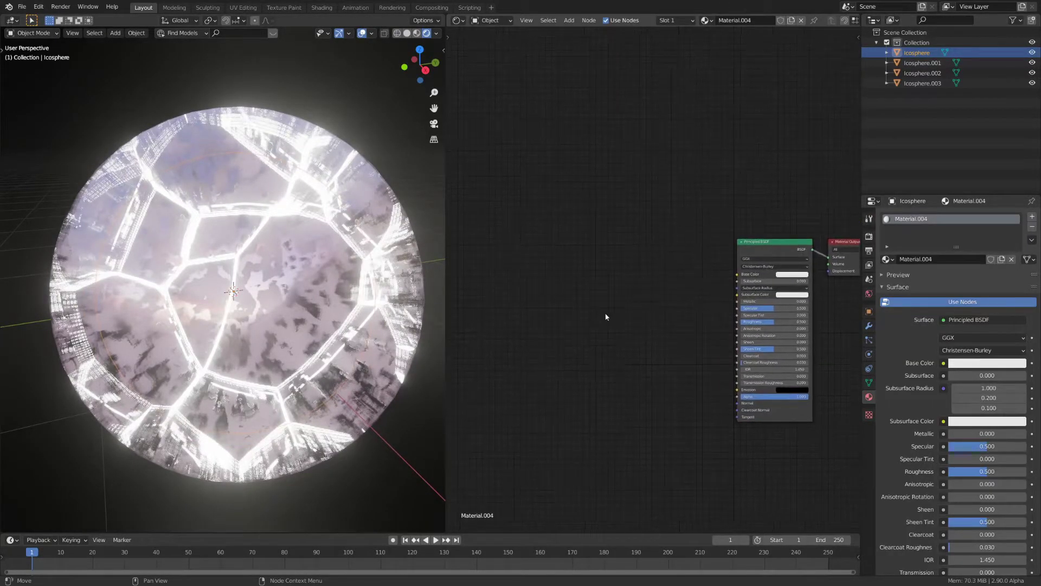
Add a Noise Texture node to the core material.
key("shift+a")
left_click(606, 312)
key("Escape")
key("shift+a")
left_click(607, 312)
type("noise")
key("Return")
left_click(547, 305)
Add a MixRGB node, connect the Noise Texture's Fac to its Color2, and feed its Color into a second Noise Texture's Vector.
key("shift+a")
left_click(624, 264)
type("mix")
key("Down")
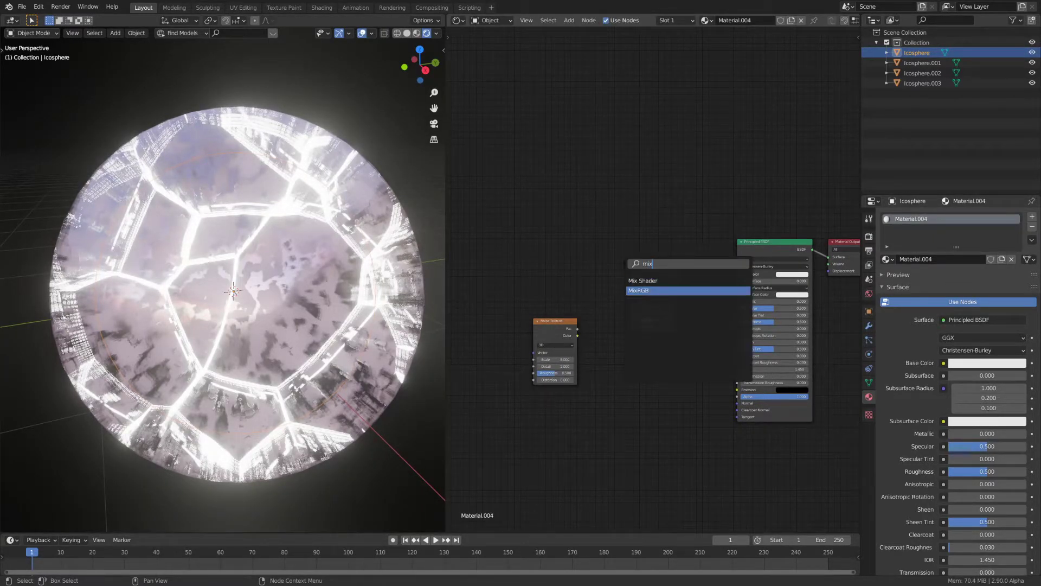
key("Return")
left_click(577, 331)
left_click_drag(578, 329, 637, 301)
middle_click_drag(520, 296, 634, 304)
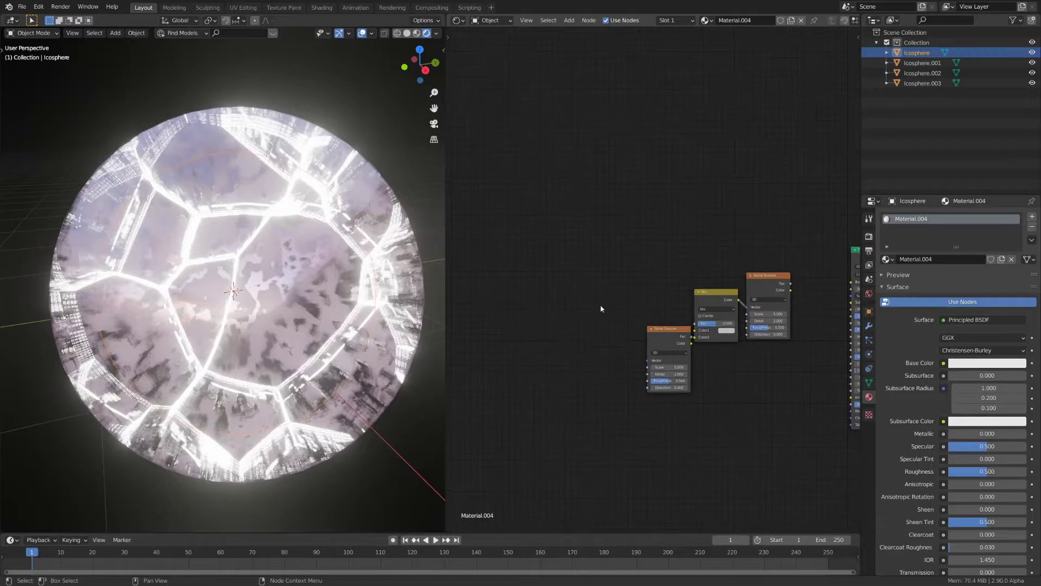
Add a Texture Coordinate node, connect Object to the first noise's Vector and the Mix's Color1, and raise the Mix Fac to about 0.97.
key("shift+a")
left_click(601, 307)
type("tex")
key("Return")
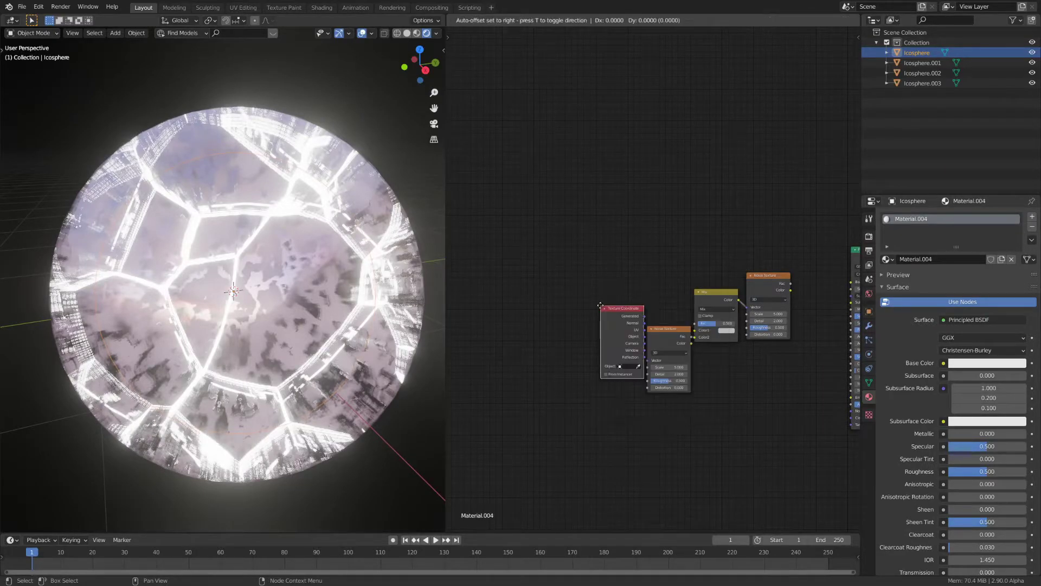
mouse_move(621, 327)
left_mouse_down()
mouse_move(648, 361)
mouse_move(635, 331)
left_mouse_up()
left_click_drag(701, 334, 727, 324)
Preview the second Noise Texture's output on the Icosphere isolated in local view.
left_click(765, 282, "ctrl+shift")
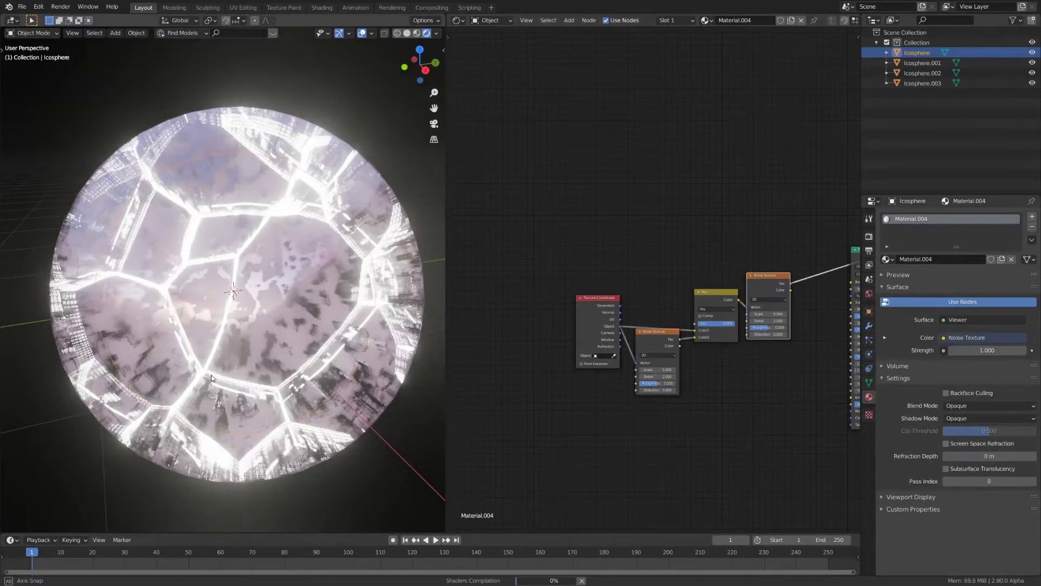
mouse_move(210, 376)
middle_mouse_down()
mouse_move(198, 374)
mouse_move(207, 380)
middle_mouse_up()
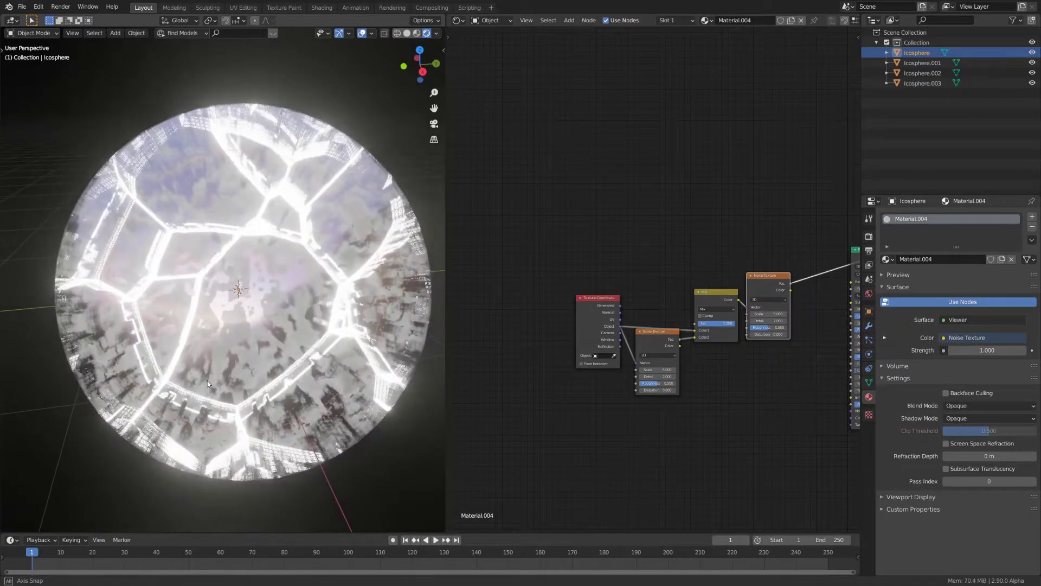
key("KP_Divide")
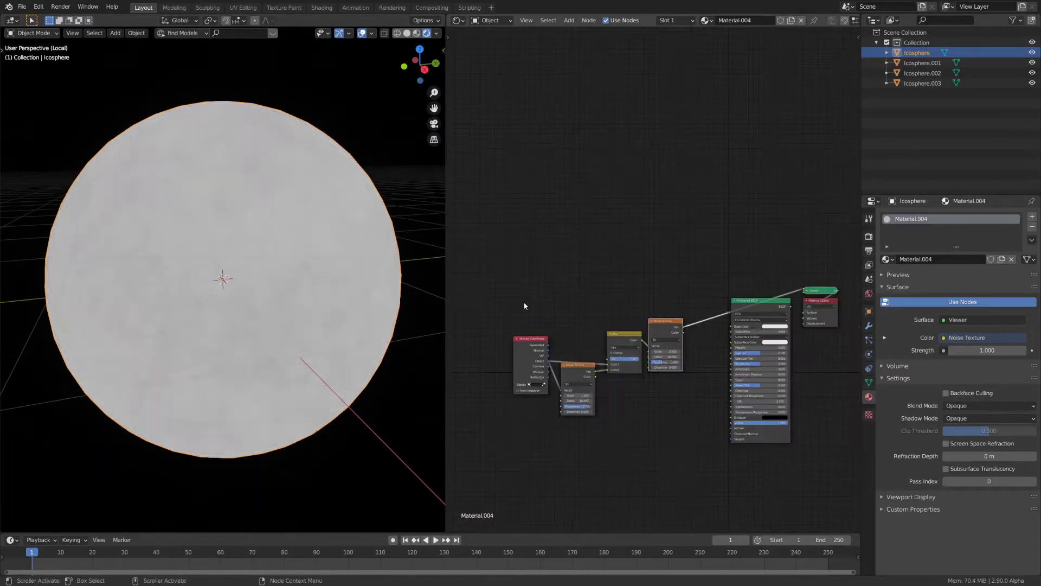
Move the Texture Coordinate, Noise Texture and Mix nodes farther from the Principled BSDF to make room.
left_click_drag(525, 303, 665, 432)
key("g")
left_click(555, 415)
left_click(555, 415)
Add a ColorRamp after the second Noise Texture, connect its Color to the Principled BSDF's Base Color, and preview the shader.
key("shift+a")
left_click(621, 347)
type("color")
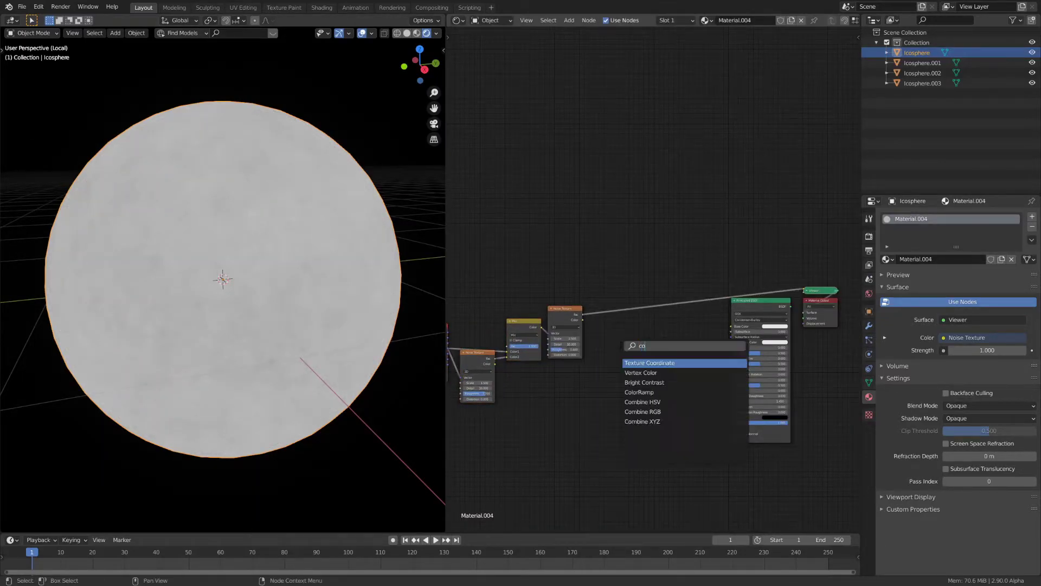
key("Down")
key("Return")
left_click(603, 300)
left_click_drag(663, 304, 737, 328)
left_click(754, 308, "ctrl+shift")
Move the ColorRamp's stops to about 0.41 and 0.51, coloring the first purple and the second blue (H 0.687, S 0.652, V 1).
scroll(669, 347, "up", 7)
middle_click_drag(624, 340, 656, 329)
scroll(646, 347, "up", 4)
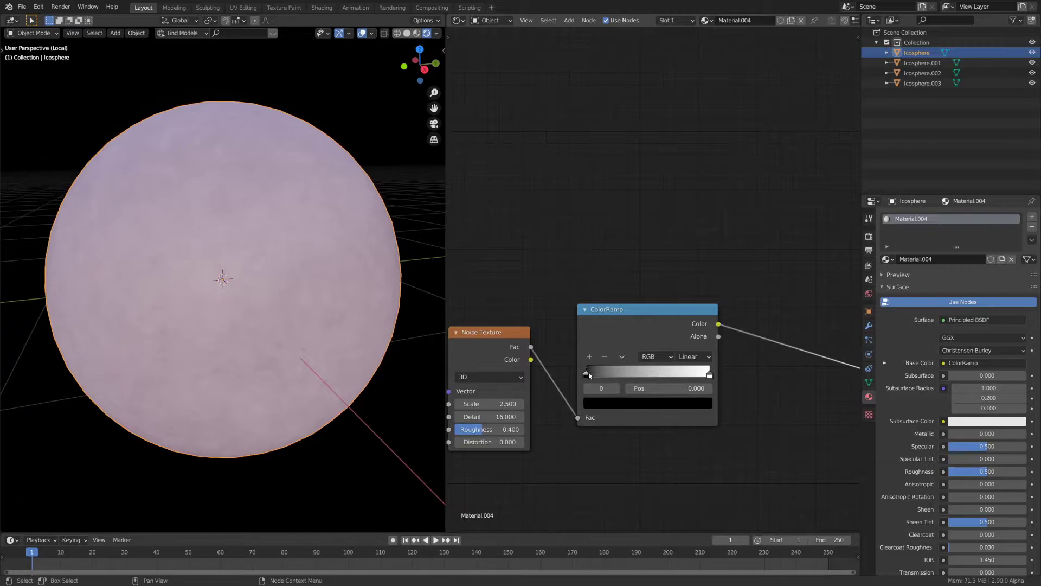
left_click_drag(589, 374, 630, 375)
left_click_drag(709, 374, 627, 372)
left_click(633, 403)
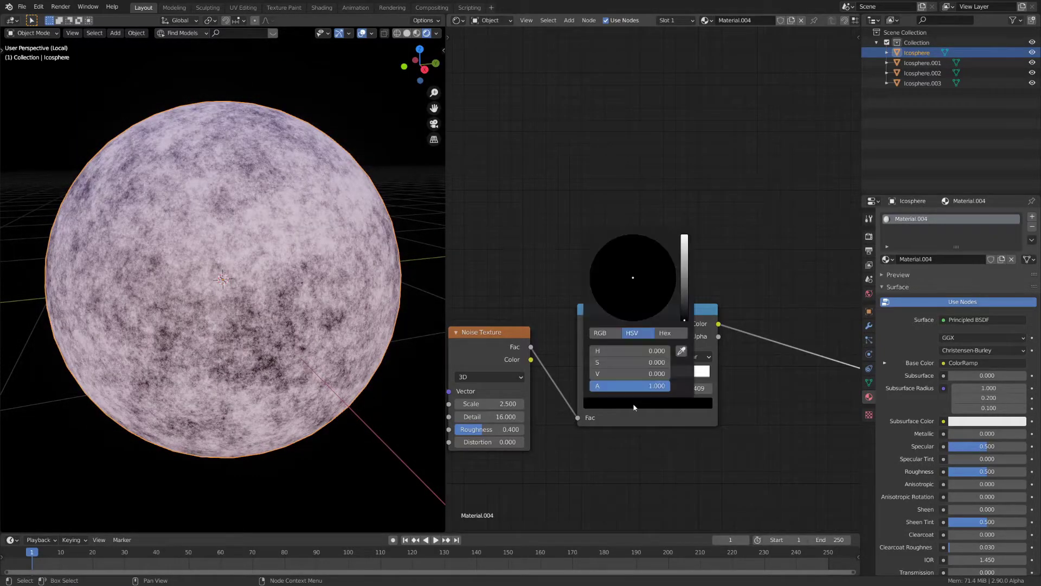
left_click_drag(684, 295, 684, 278)
left_click_drag(630, 307, 684, 244)
left_click(650, 374)
left_click(626, 406)
left_click(658, 269)
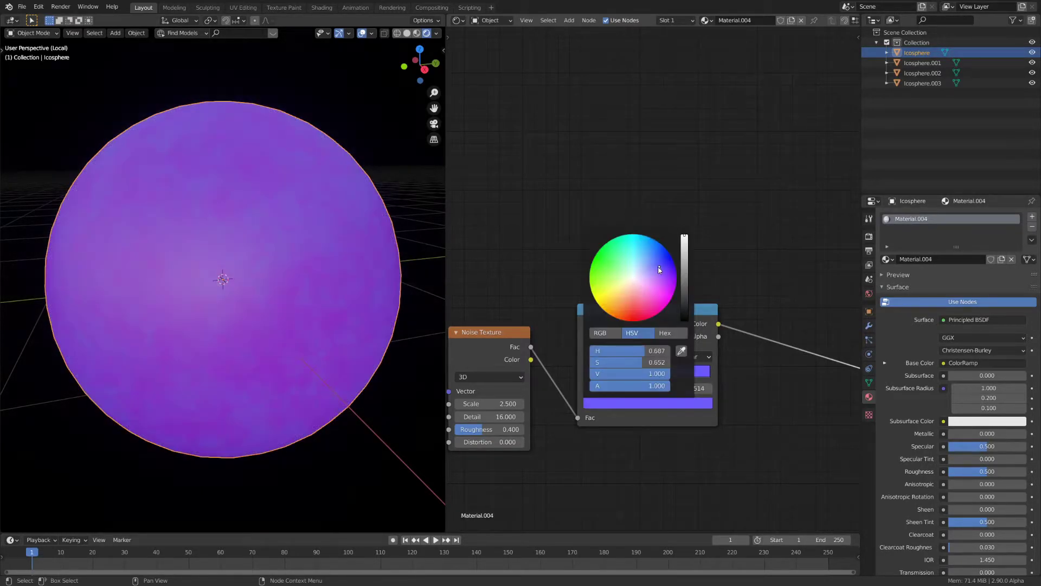
Set the ColorRamp's purple stop position to 0.39 and the blue stop position to 0.48.
left_click(588, 389)
left_click(680, 390)
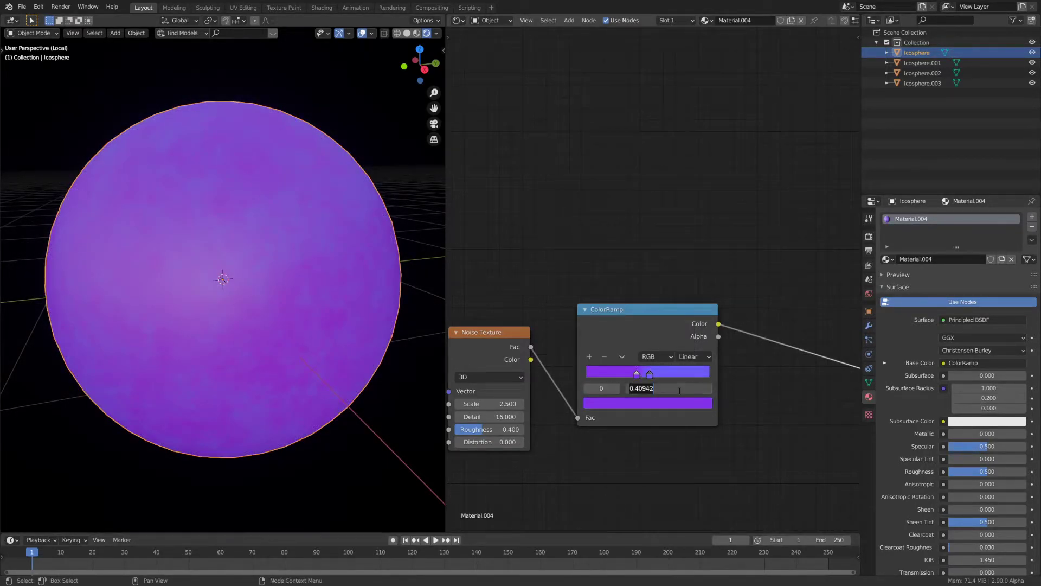
type(".39")
key("Return")
left_click(616, 388)
left_click(676, 392)
type(".48")
key("Return")
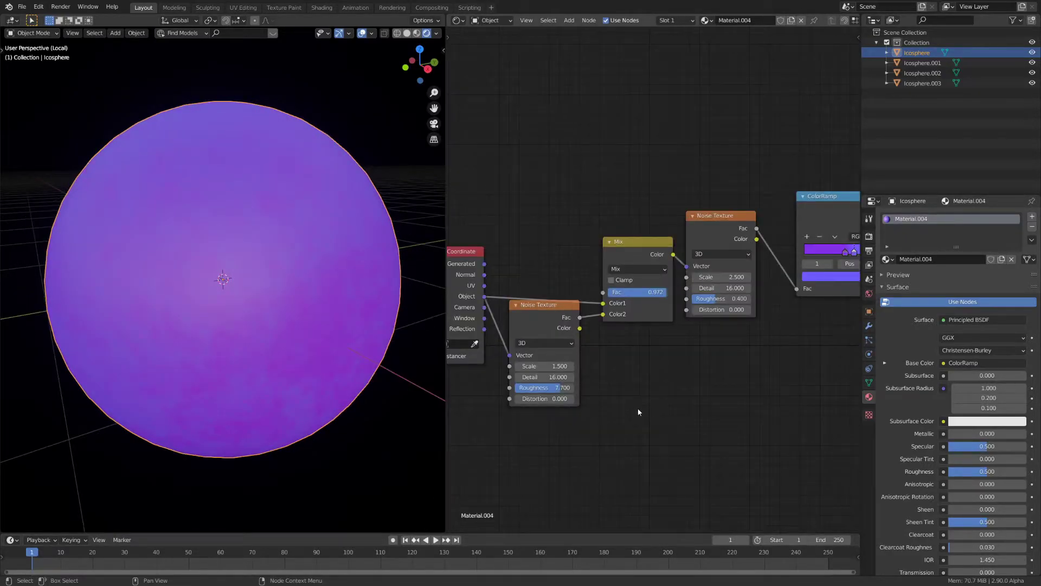
Set the first Noise Texture's Distortion to 1.1 and return from local view to the full scene.
middle_click_drag(639, 410, 608, 422)
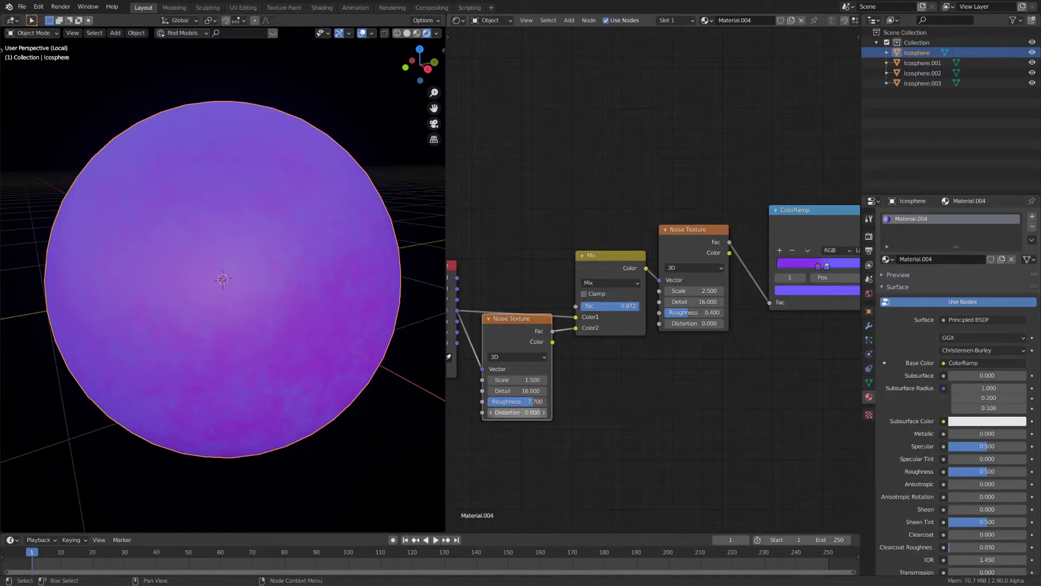
key("Return")
middle_click_drag(242, 314, 223, 269)
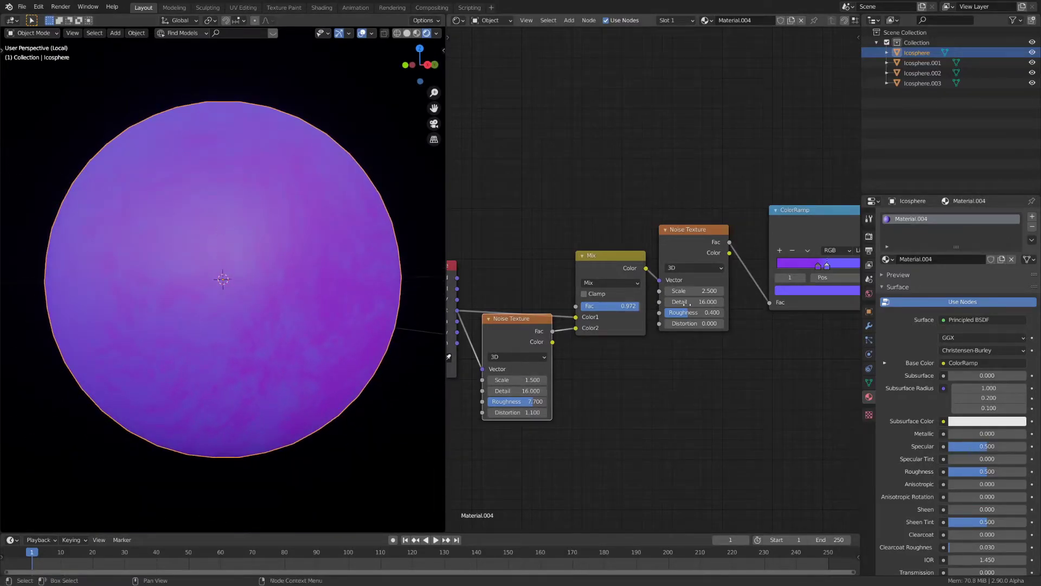
middle_click_drag(829, 316, 688, 399)
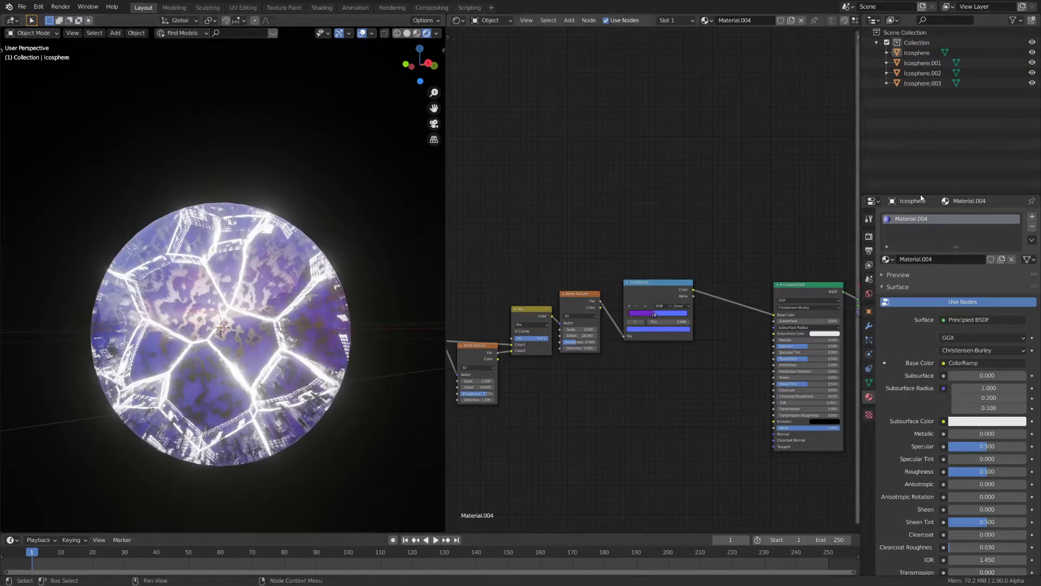
Change the Emission color of Icosphere.002's Voronoi line material to light blue.
left_click(923, 73)
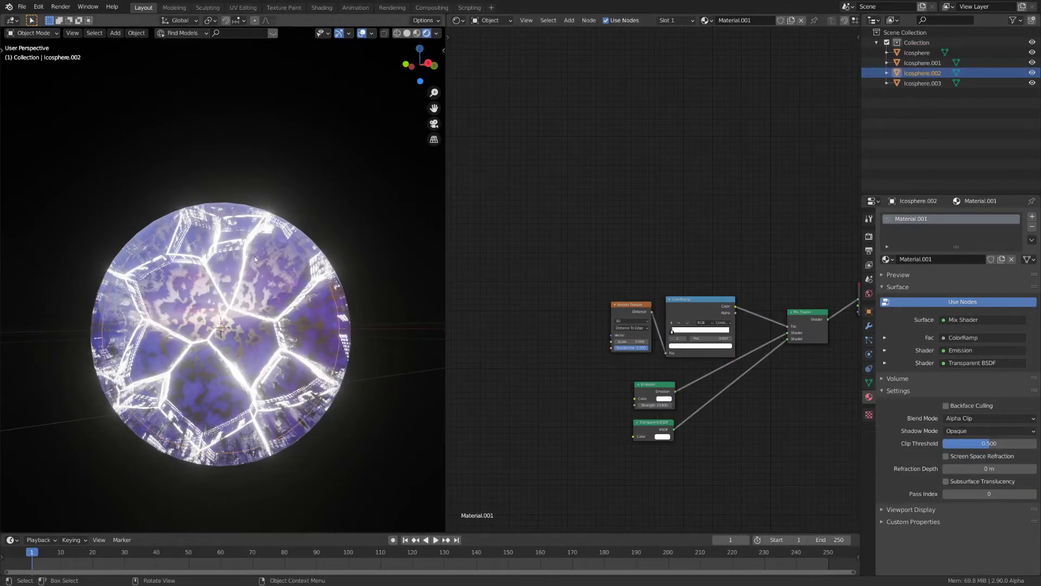
scroll(689, 340, "up", 8)
middle_click_drag(699, 333, 632, 172)
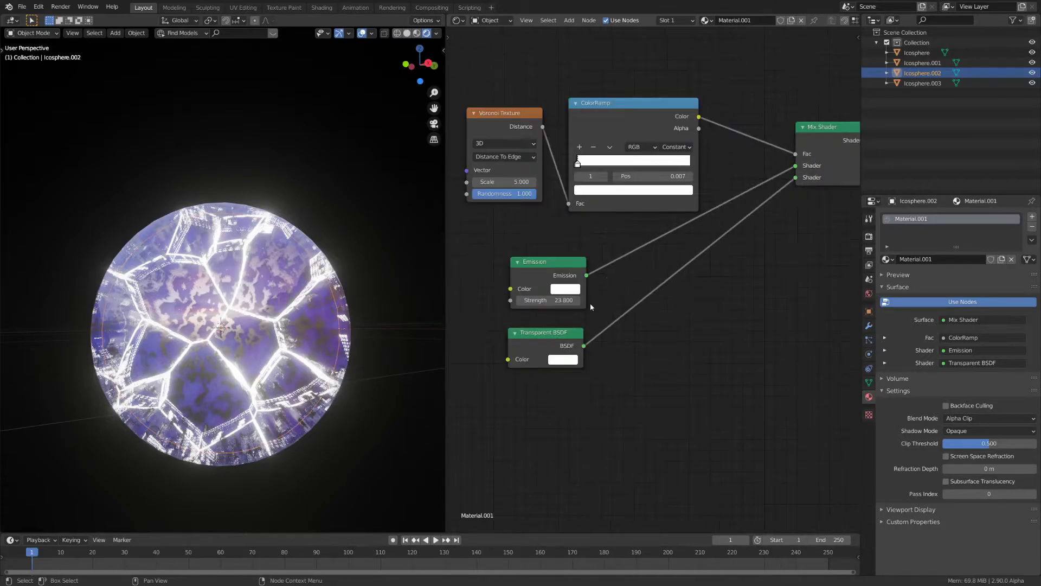
left_click(659, 189)
left_click(574, 288)
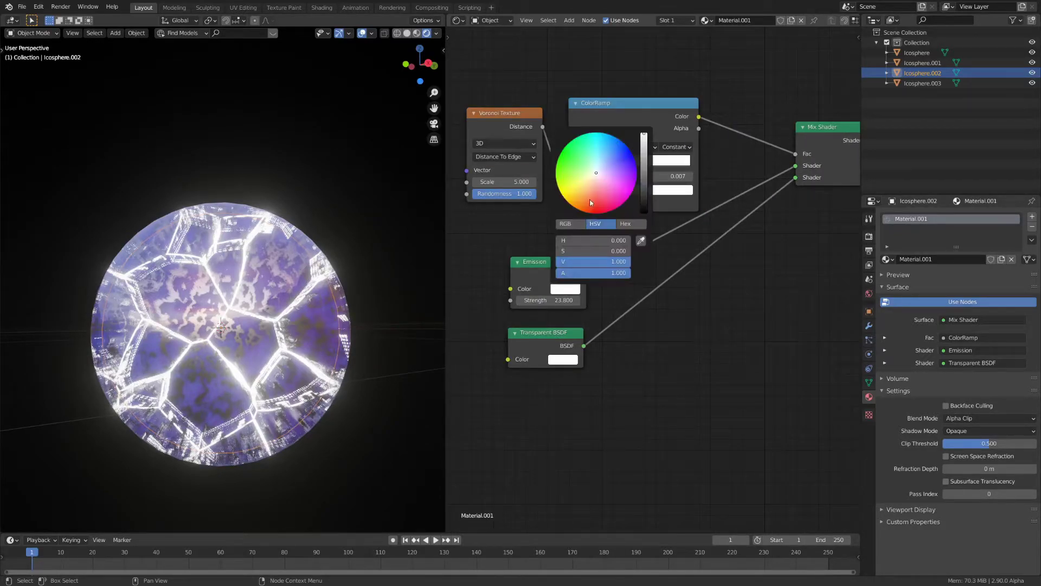
left_click_drag(597, 174, 591, 156)
Set the Screen Space Reflections Edge Fading to 0 in the render settings.
left_click(869, 237)
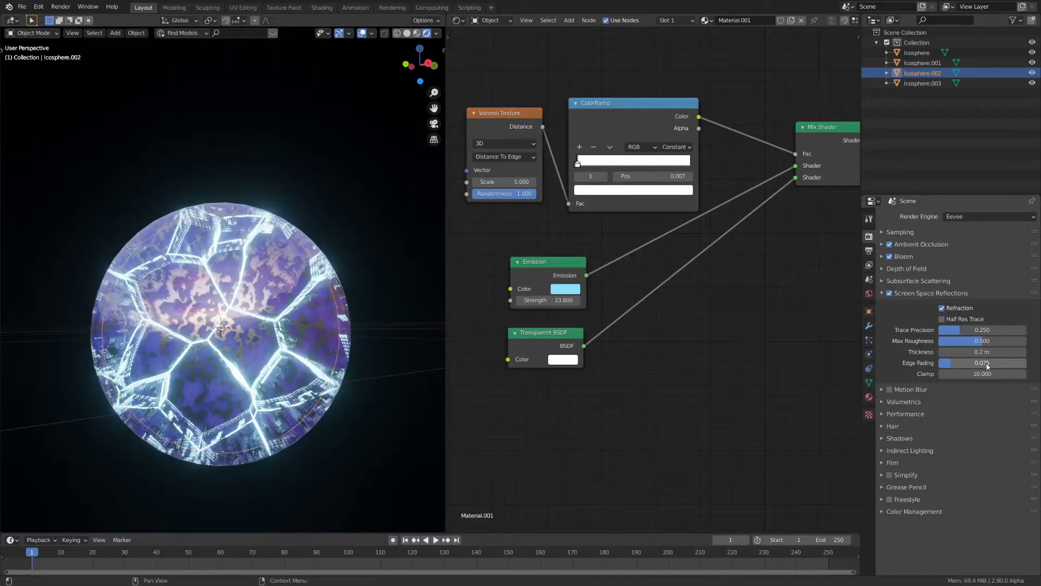
left_click_drag(987, 366, 954, 366)
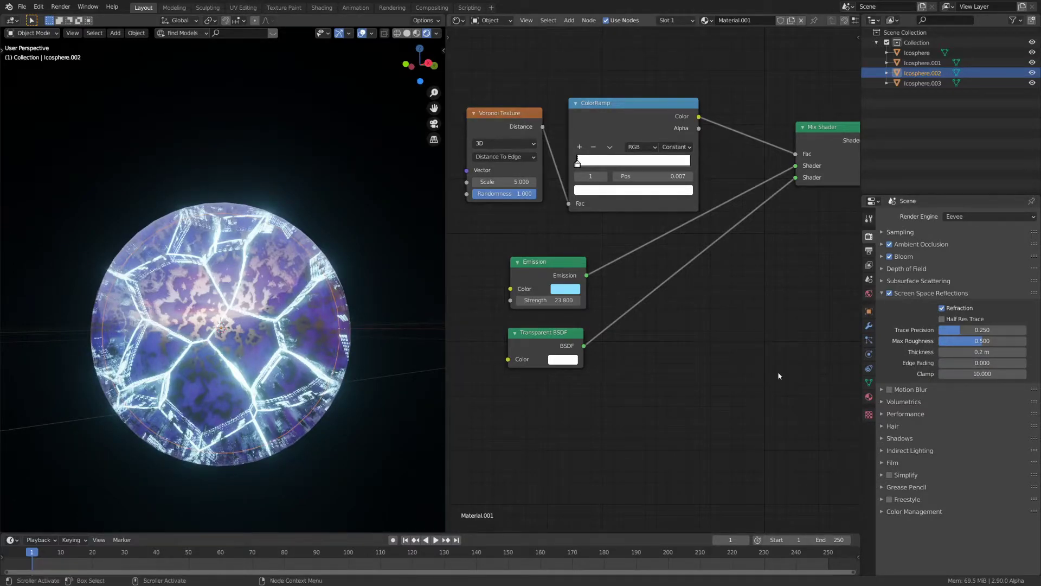
Join all four ico spheres into one object and save the file.
left_click_drag(909, 110, 935, 54)
key("ctrl+j")
scroll(269, 275, "down", 6)
key("ctrl+s")
Add an Array modifier with a Count of 5 to the joined sphere.
left_click(869, 326)
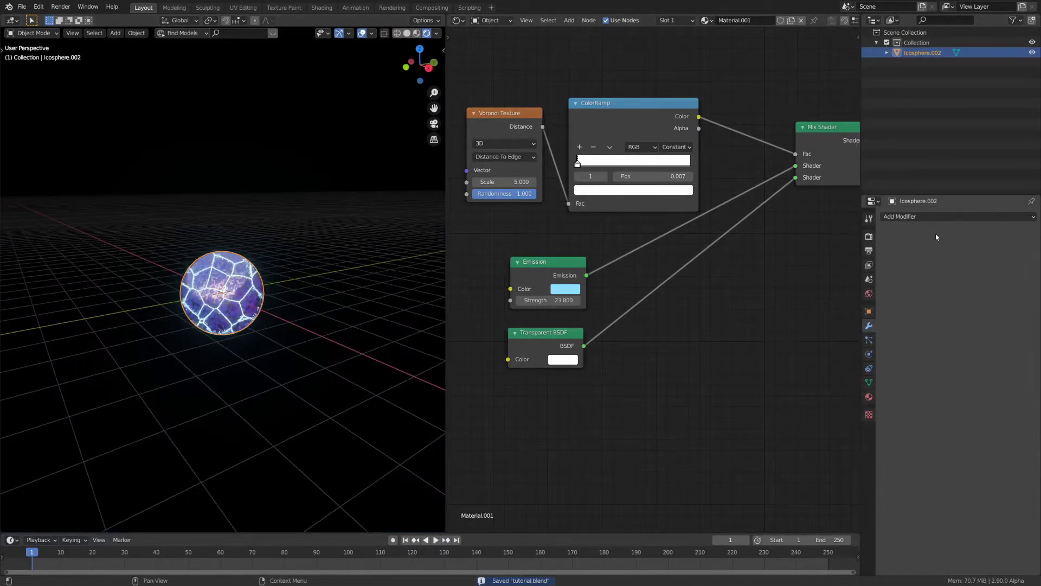
left_click(917, 216)
left_click(835, 240)
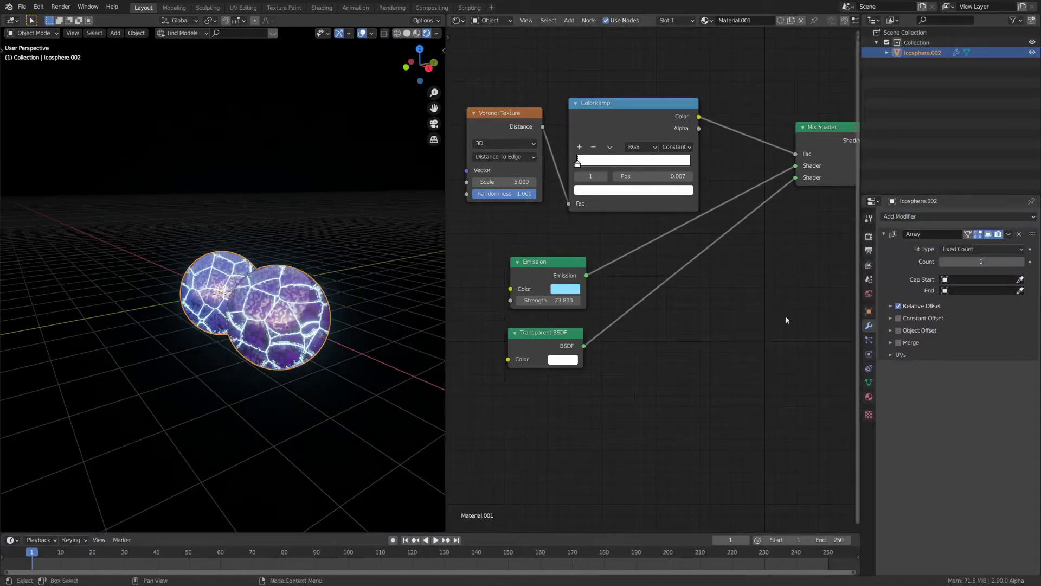
double_click(981, 262)
type("5")
key("Return")
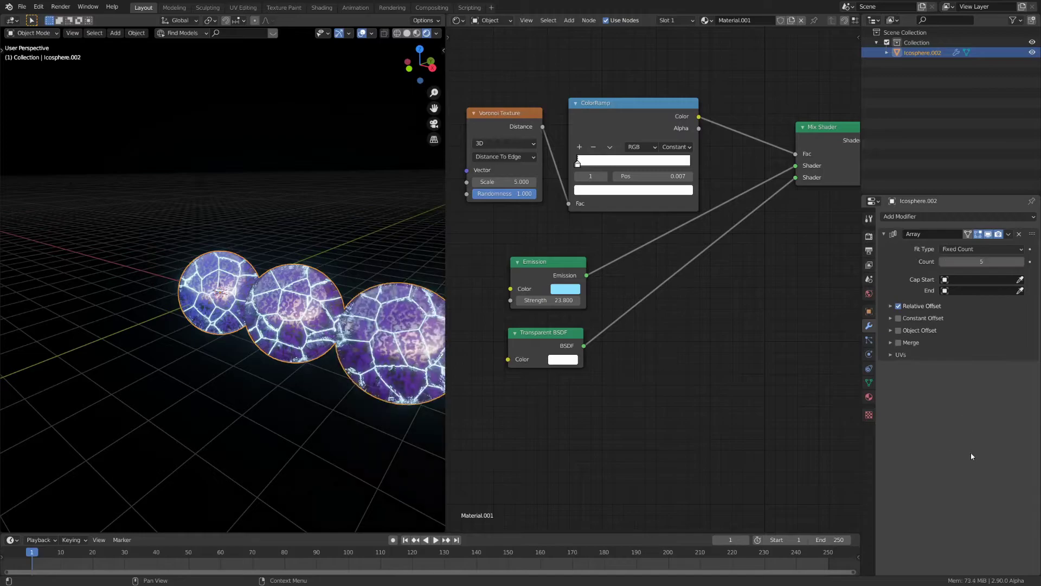
Set the Array modifier's Relative Offset Factor X to 1.2.
middle_click_drag(404, 347, 613, 348)
left_click(939, 305)
left_click(901, 306)
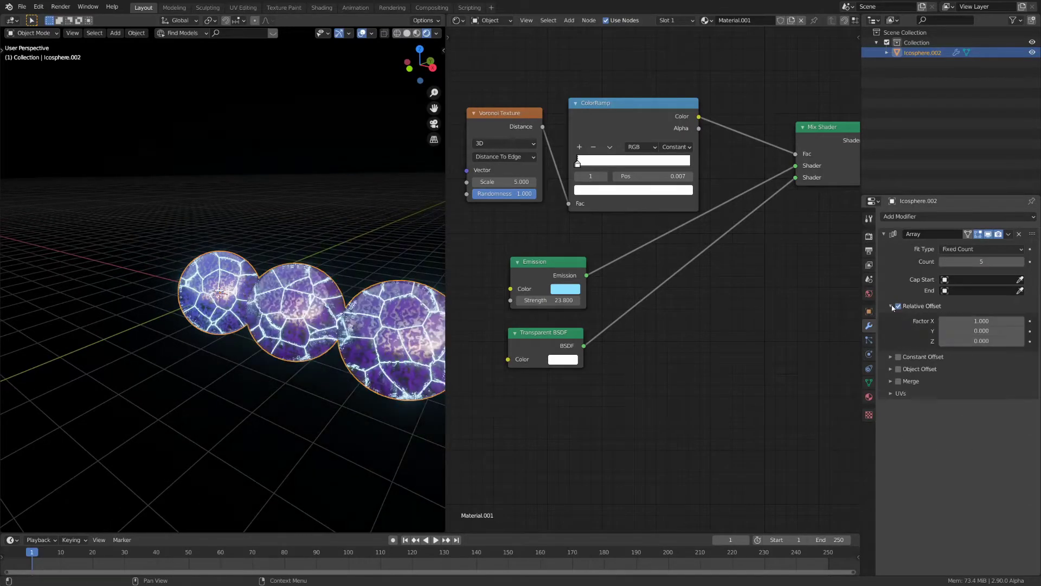
left_click(967, 322)
type("1.2")
key("Return")
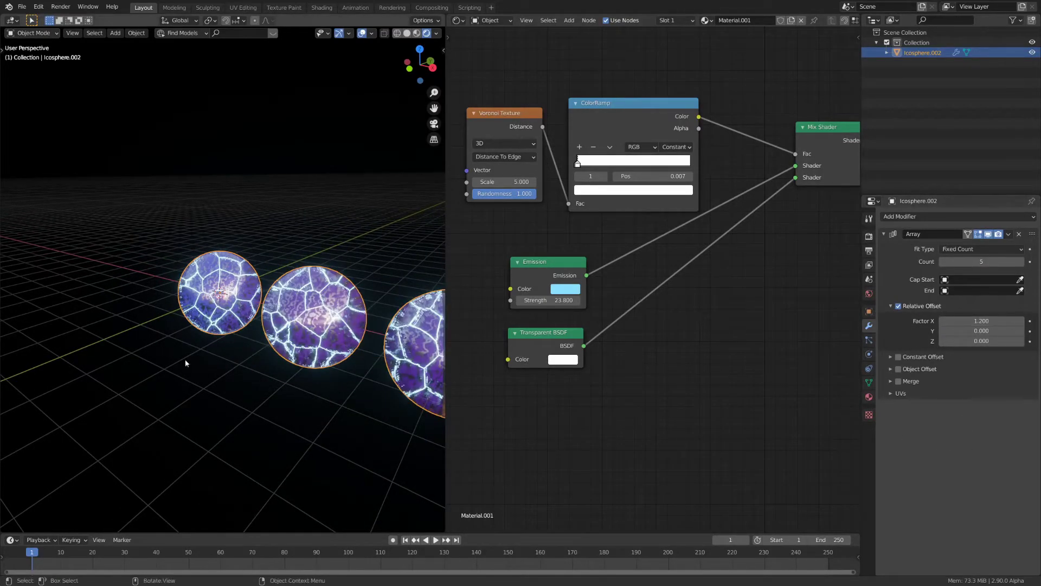
Duplicate the Array modifier twice to get three arrays on the sphere.
scroll(170, 361, "down", 5)
middle_click_drag(170, 360, 129, 365)
left_click(1009, 234)
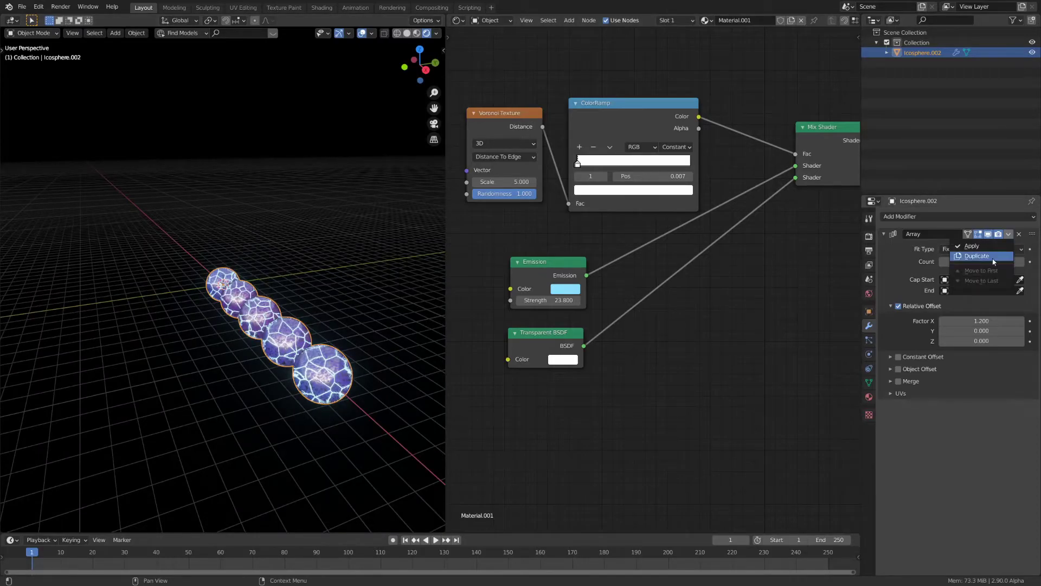
left_click(998, 256)
left_click(1009, 235)
left_click(976, 255)
Set the second array's relative offset to X 0, Y 1.2 and the third array's to X 0, Z 1.2.
scroll(972, 420, "down", 4)
left_click(973, 418)
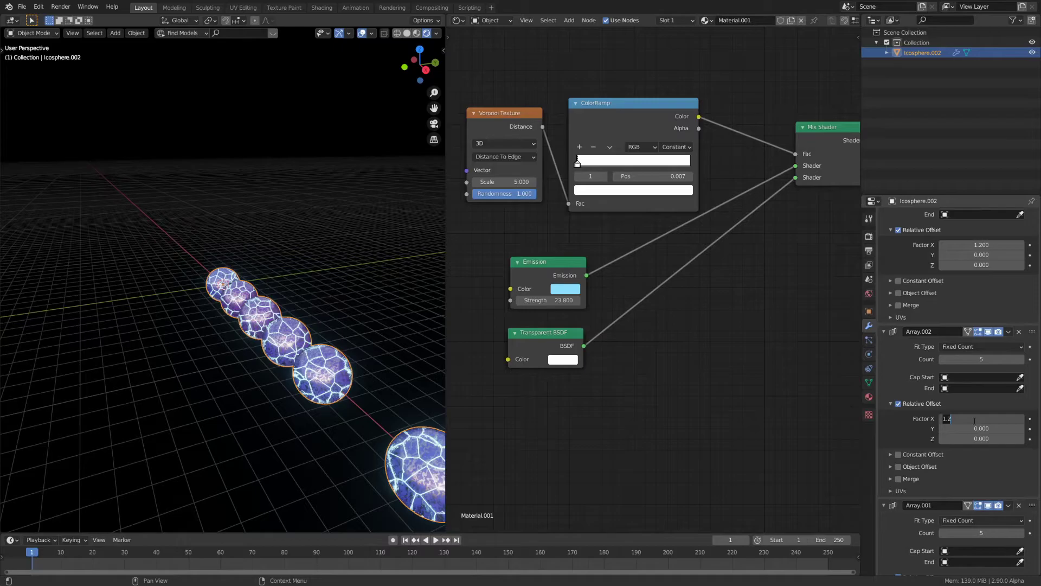
key("Tab")
type("1")
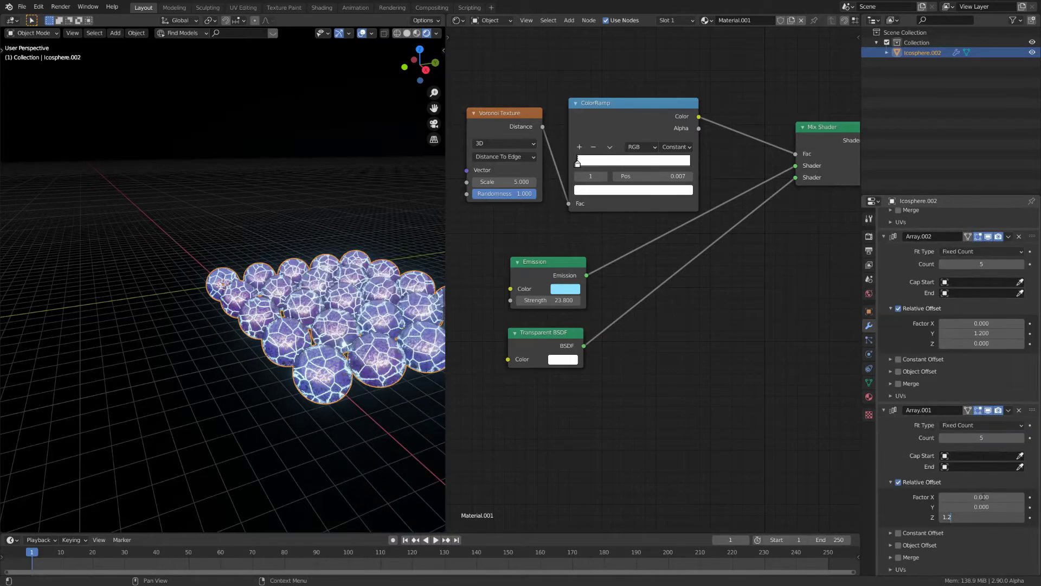
key("Return")
middle_click_drag(227, 223, 263, 288, "shift")
middle_click_drag(263, 287, 157, 324, "shift")
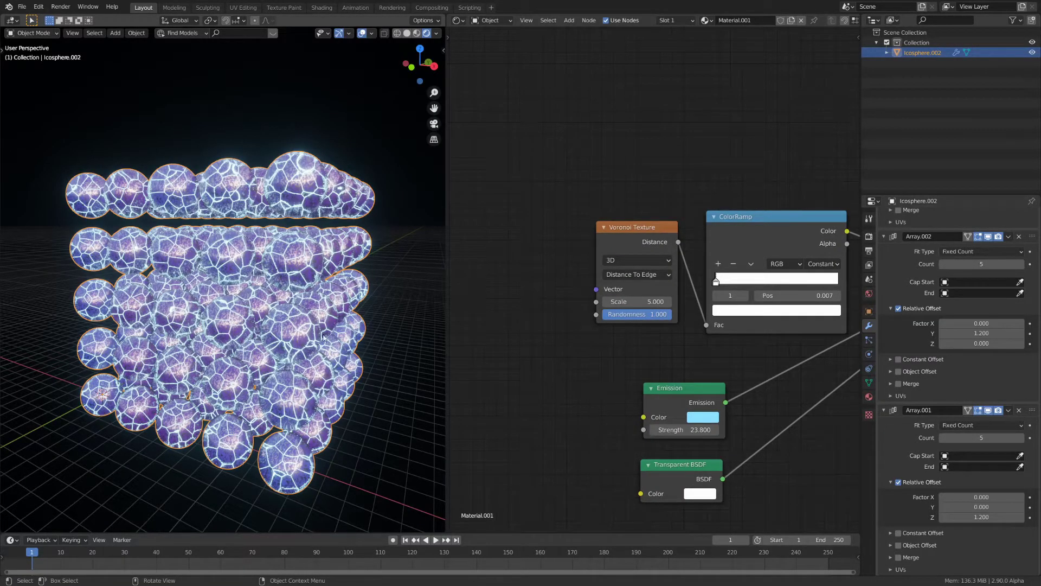
Add a Texture Coordinate node in front of the Voronoi Texture in the line material.
key("shift+a")
type("s")
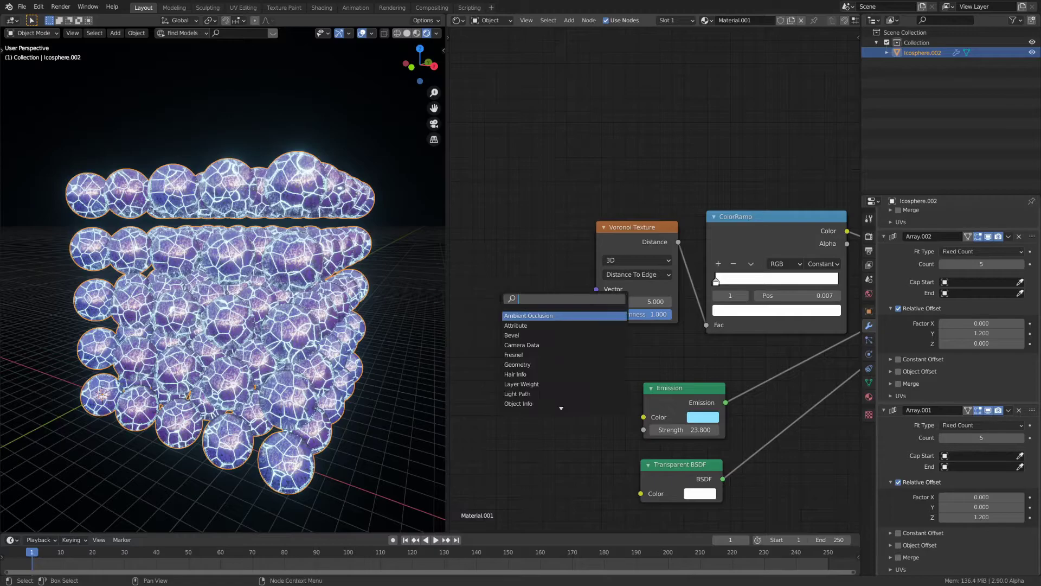
type("ta")
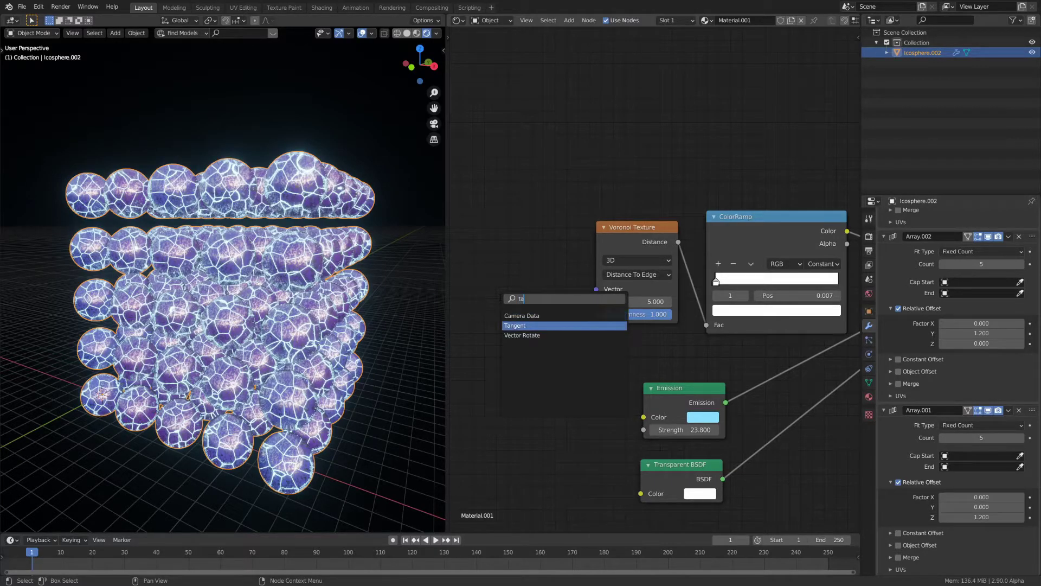
key("BackSpace")
type("ex")
key("Return")
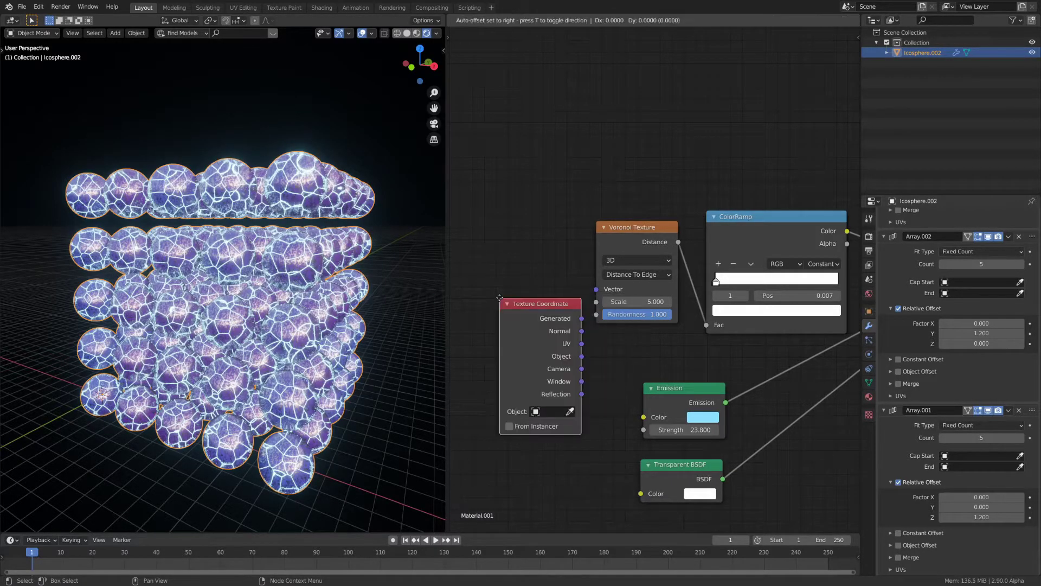
left_click(464, 222)
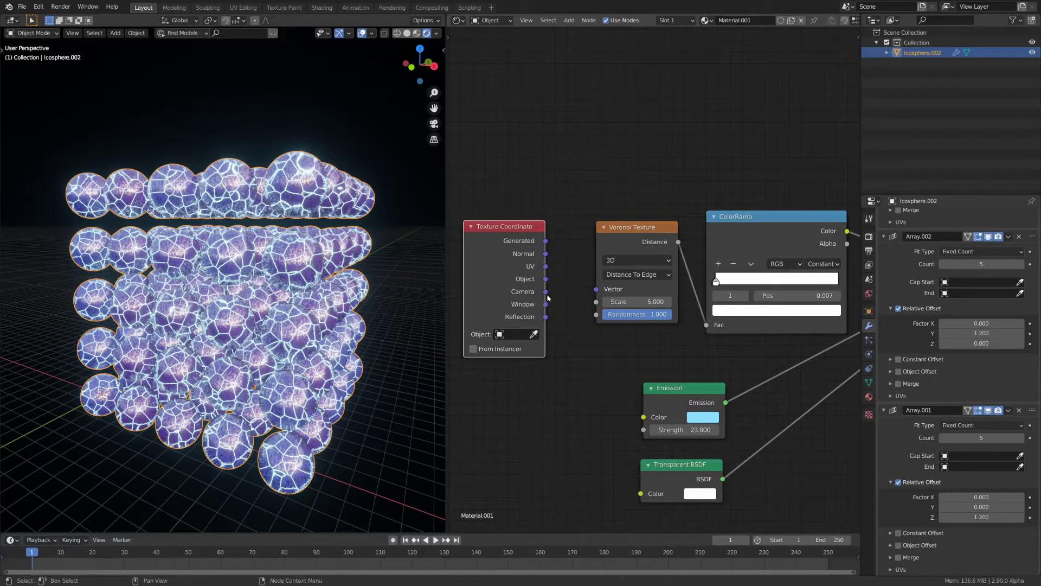
Connect the Texture Coordinate's Object output to the Voronoi Texture's Vector input in Material.001.
left_click_drag(545, 278, 596, 288)
scroll(614, 353, "down", 2)
left_click(868, 397)
left_click(920, 229)
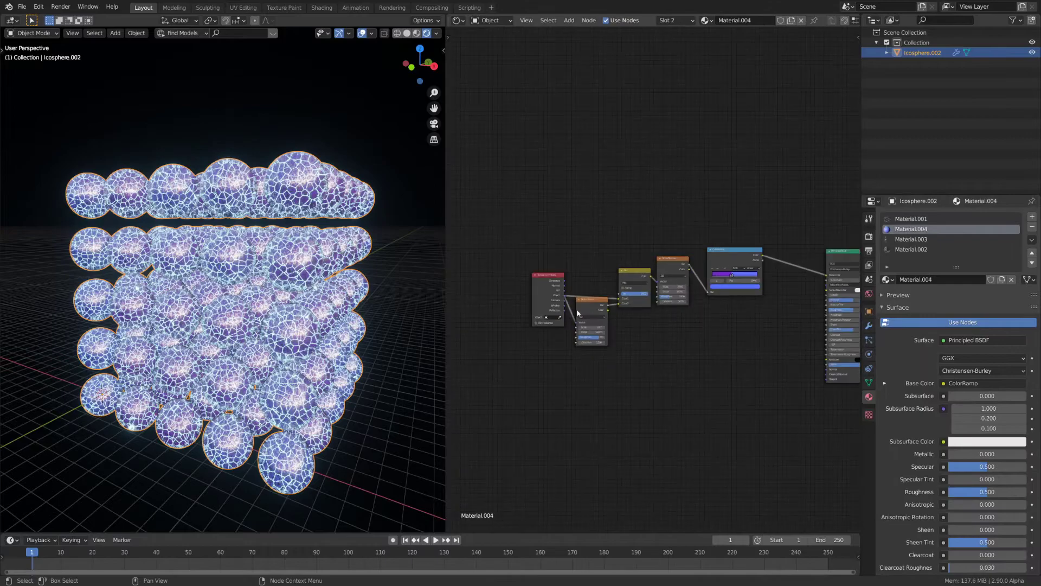
Add a Texture Coordinate node in Material.003 and connect its Object output to the Wave Texture's Vector input.
left_click(917, 240)
middle_click_drag(716, 316, 699, 311)
key("shift+a")
left_click(638, 306)
type("tex")
key("Return")
left_click(638, 321)
left_click_drag(668, 341, 688, 346)
left_click(916, 249)
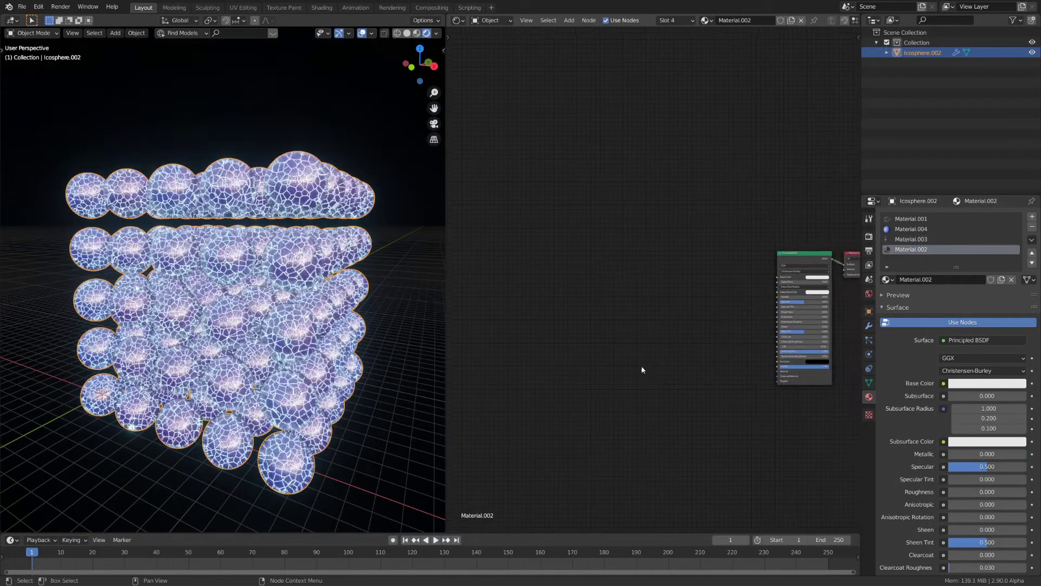
Set the Wave Texture's Scale to 2 in Material.003.
left_click(903, 230)
left_click(902, 239)
scroll(683, 380, "up", 9)
scroll(281, 407, "up", 5)
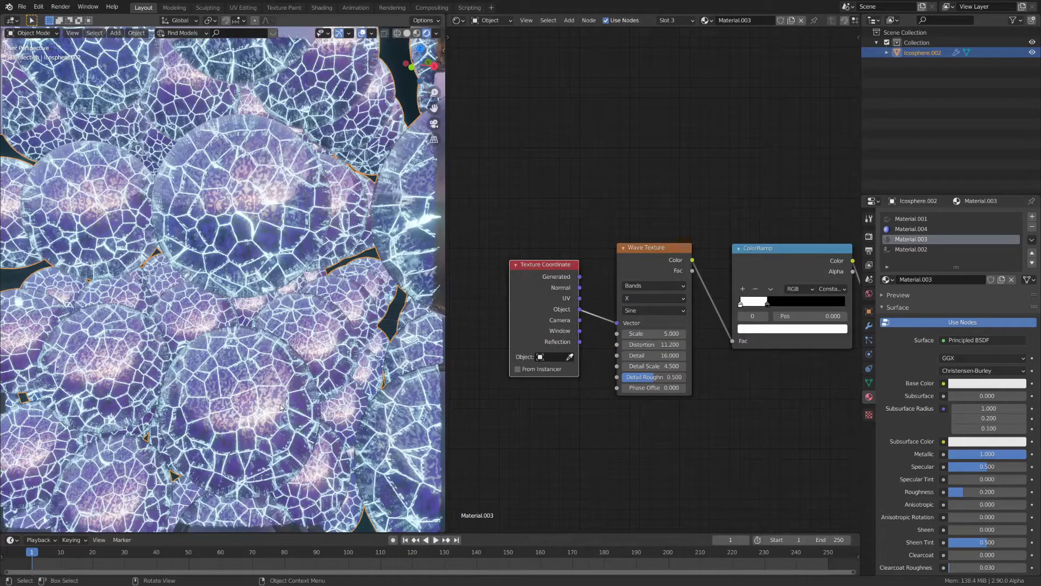
left_click(654, 334)
type("2")
key("Return")
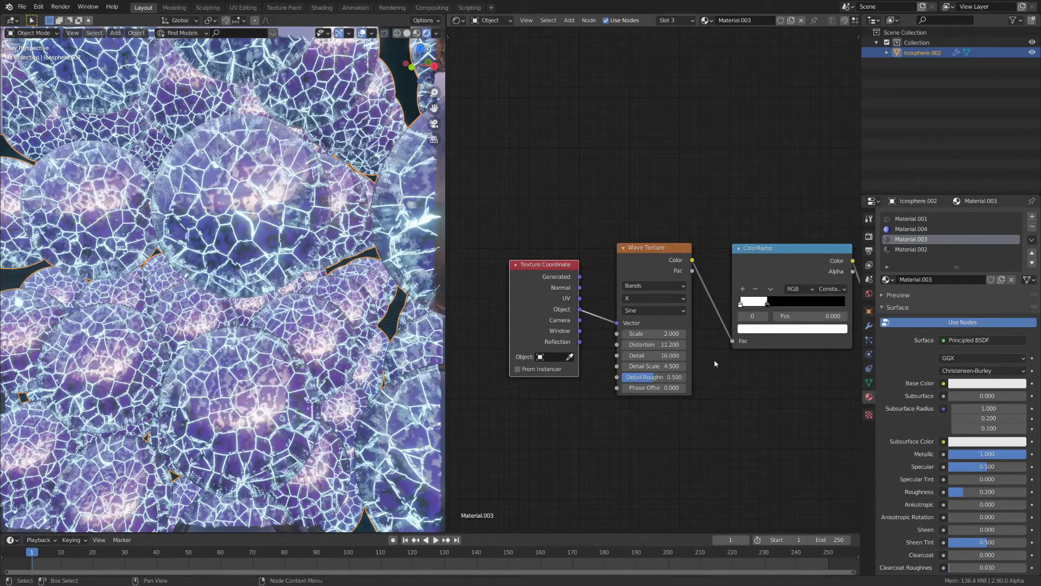
Set the noise texture's Scale to 2 in Material.004.
left_click(902, 229)
middle_click_drag(678, 217, 713, 267)
left_click(585, 231)
type("2")
key("Return")
Set the Voronoi Texture's Scale to 2.5 in Material.001.
left_click(903, 219)
left_click(674, 252)
type("2")
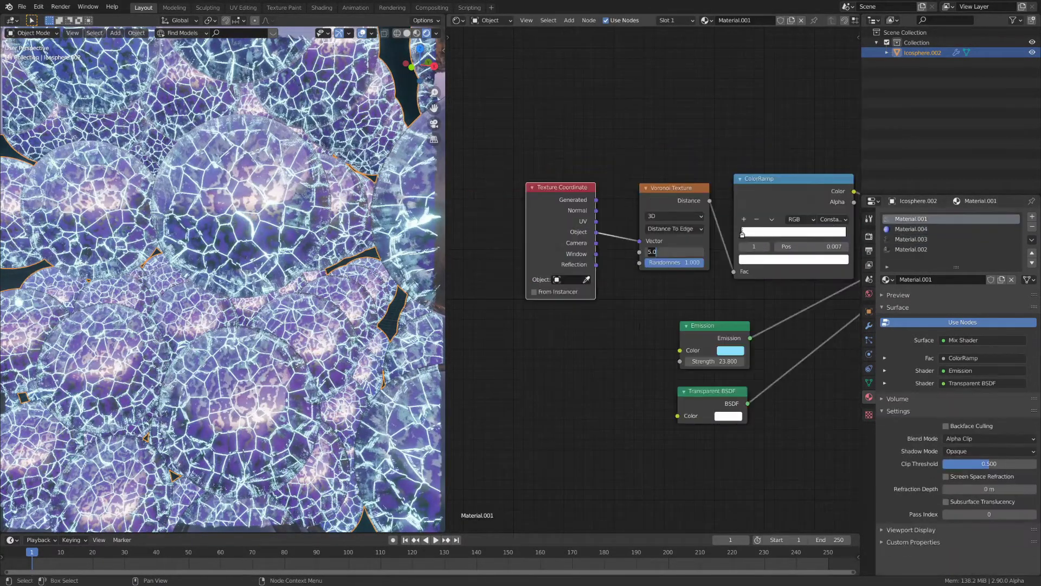
type(".0")
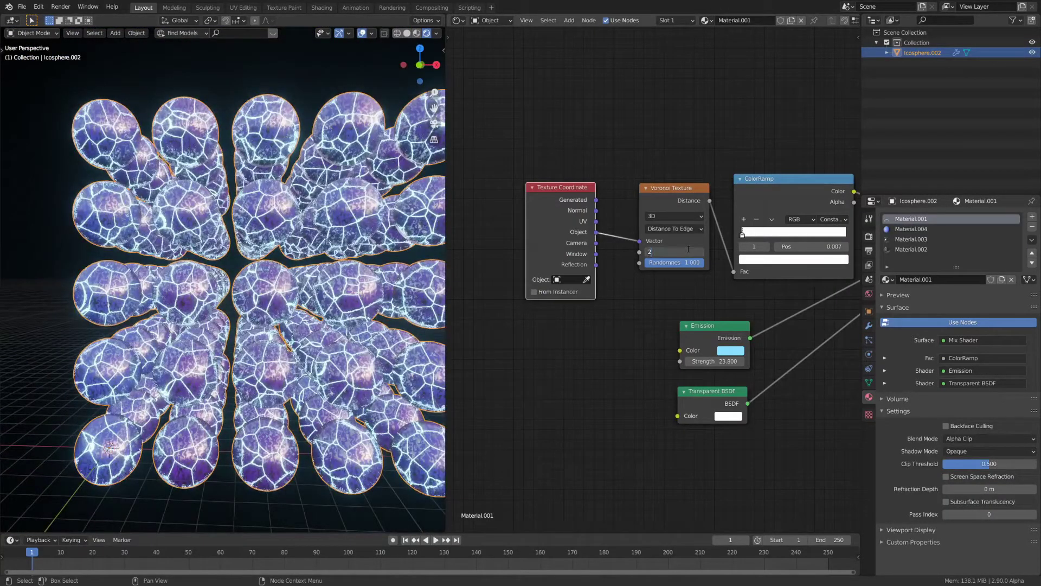
type(".5")
key("Return")
Switch the 3D viewport to solid shading with the whole sphere grid in view.
middle_click_drag(398, 277, 347, 290)
scroll(361, 283, "down", 5)
key("z")
key("shift+a")
mouse_move(169, 328)
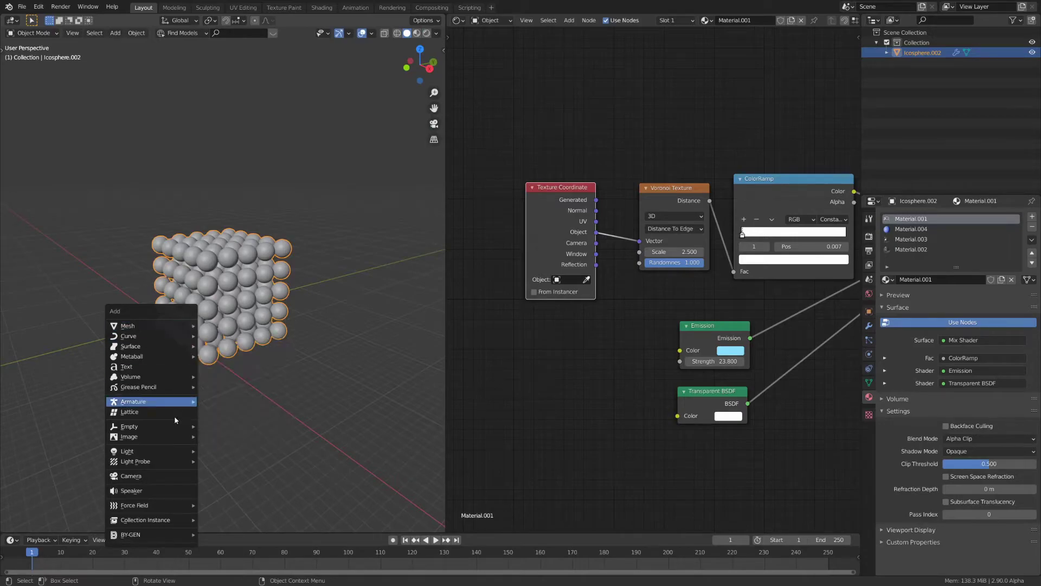
mouse_move(162, 388)
key("Escape")
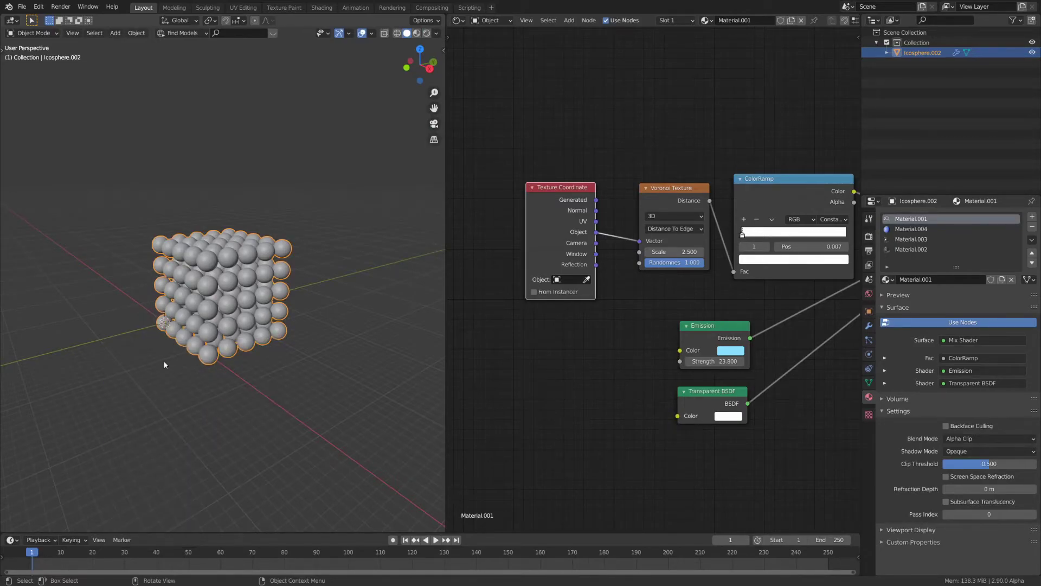
Add a Bezier circle and, in front view, move it along X and 6 m up in Z to the grid's centre.
key("shift+a")
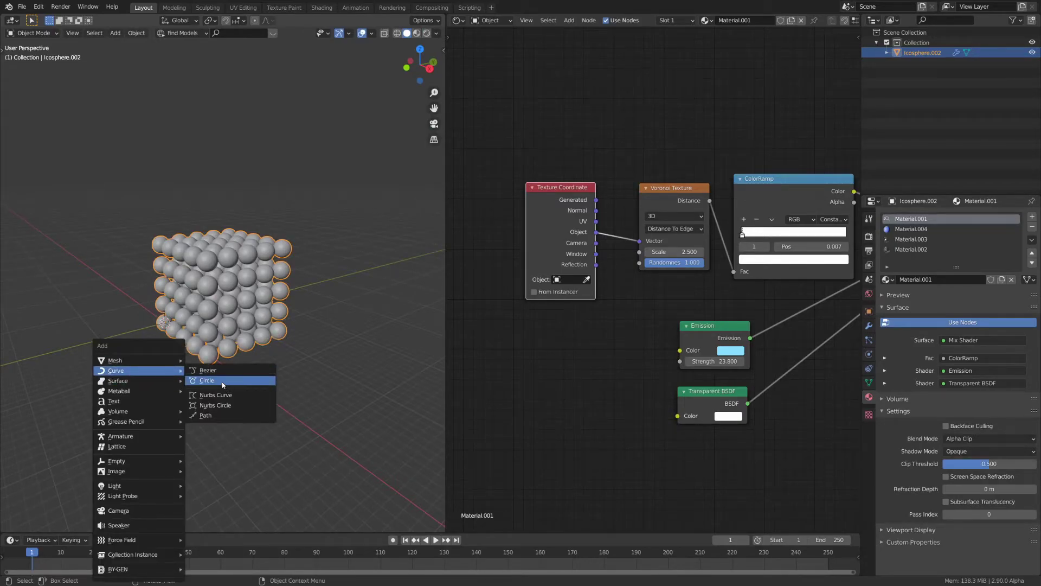
left_click(207, 380)
key("KP_1")
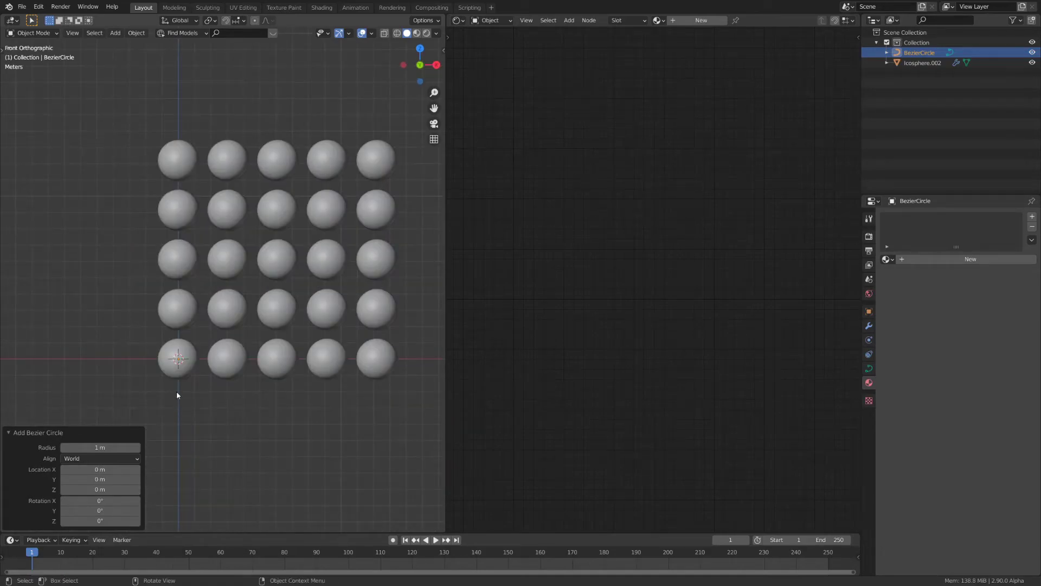
key("g")
key("x")
Move the Bezier circle about 5 m along negative Y in front of the grid, rotate it 90° about X and scale it up.
middle_click_drag(423, 294, 336, 304)
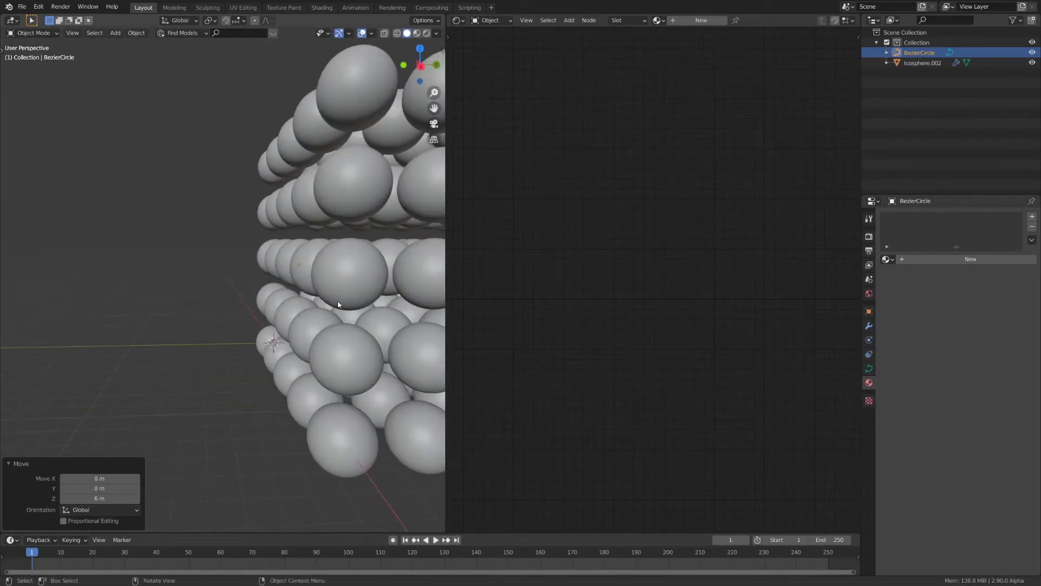
key("g")
key("y")
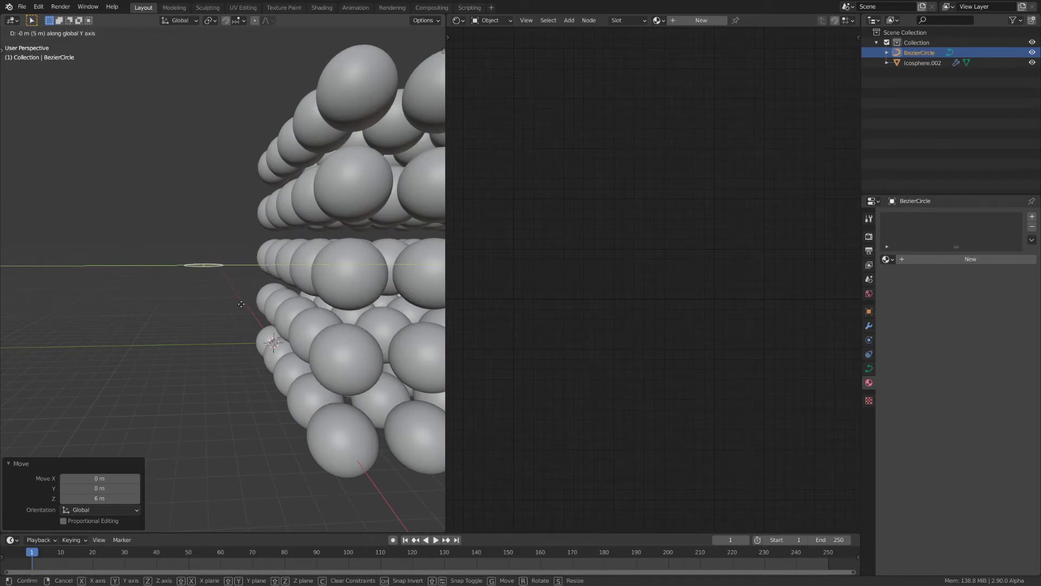
left_click(242, 291)
middle_click_drag(242, 292, 271, 290)
type("rx90")
key("Return")
key("s")
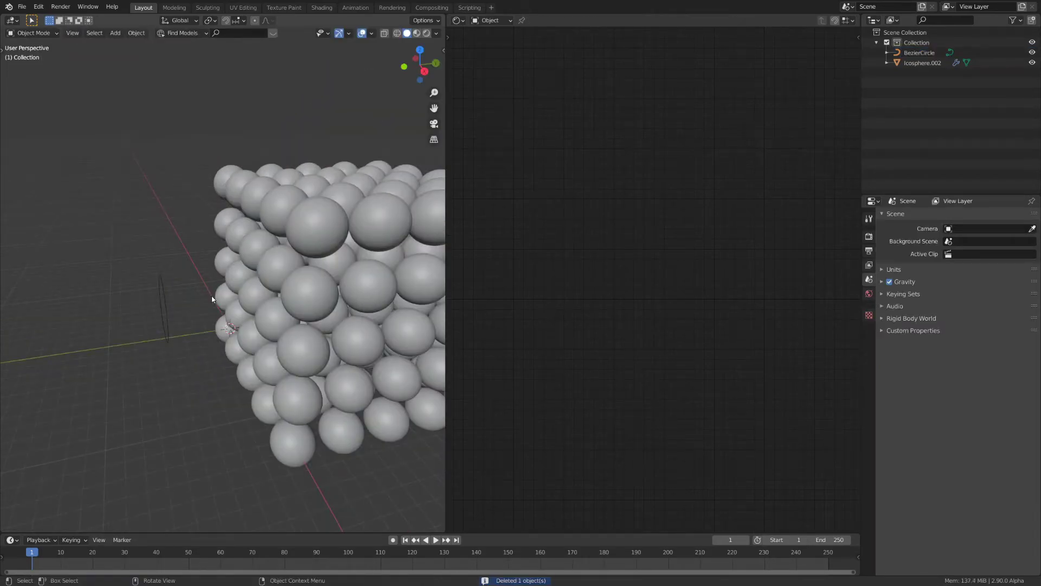
Add a camera to the scene and clear its rotation and location.
key("shift+a")
left_click(212, 297)
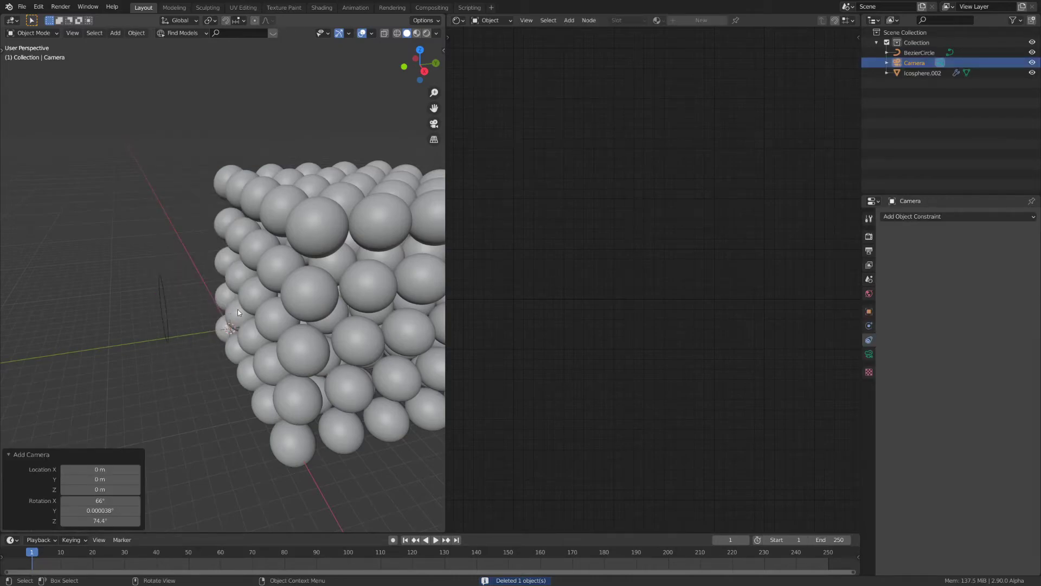
key("alt+r")
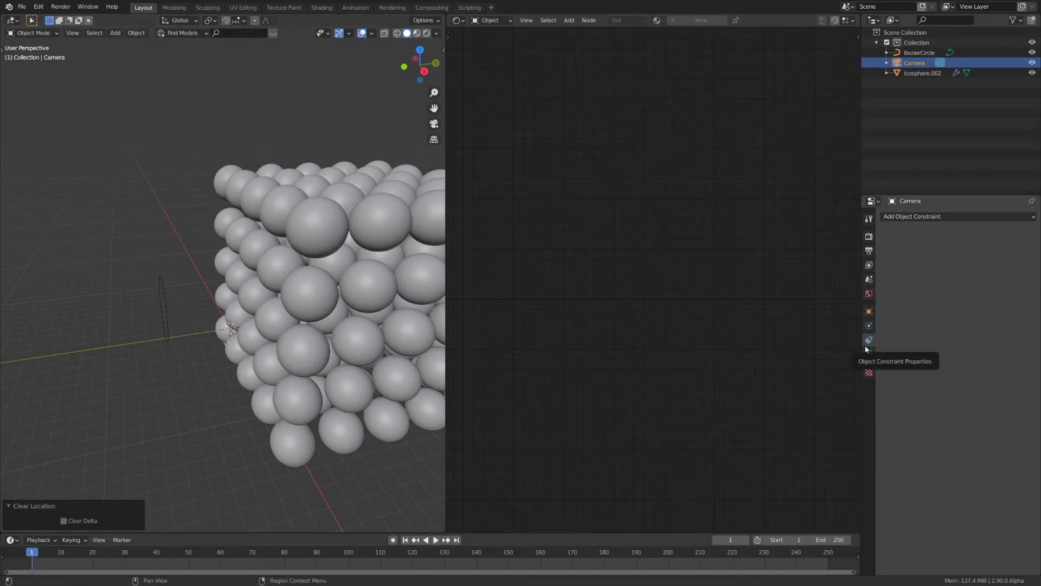
Add a Follow Path constraint to the camera with the Bezier circle as its target.
left_click(889, 217)
left_click(868, 295)
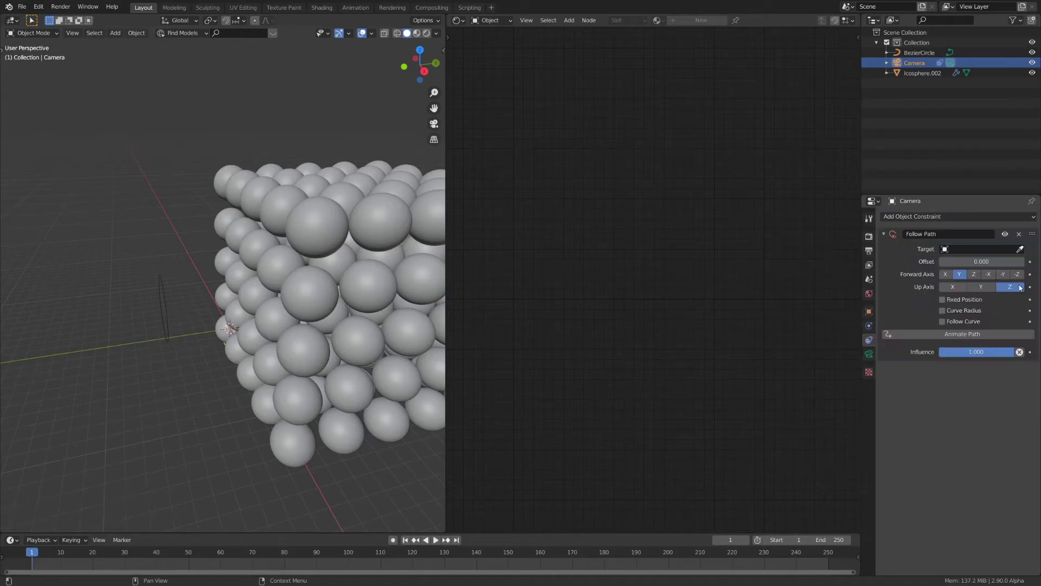
left_click(1020, 249)
left_click(162, 279)
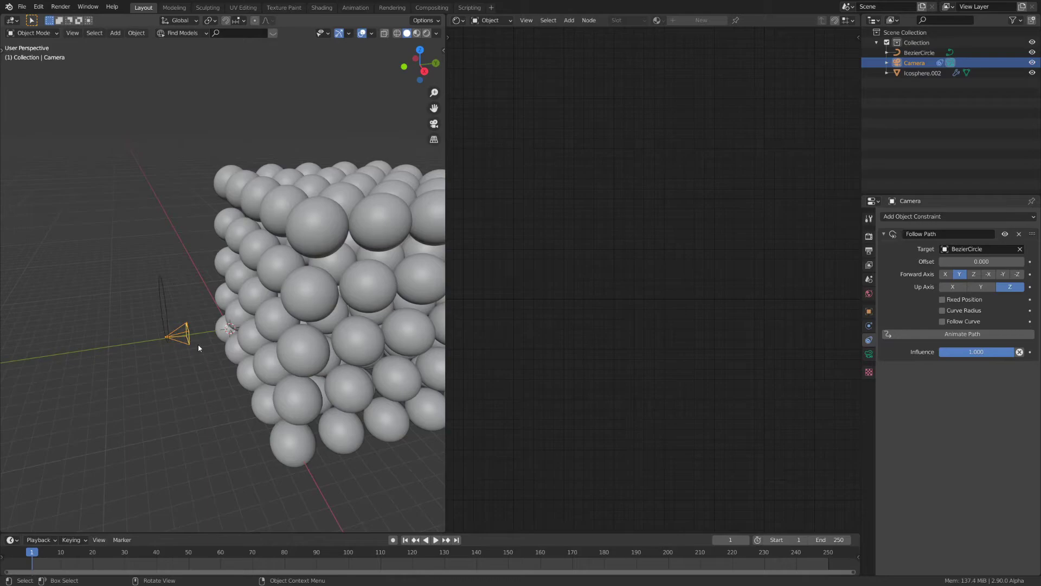
Animate the path in the camera's Follow Path constraint and play back the motion around the circle.
middle_click_drag(198, 348, 220, 340)
key("space")
key("space")
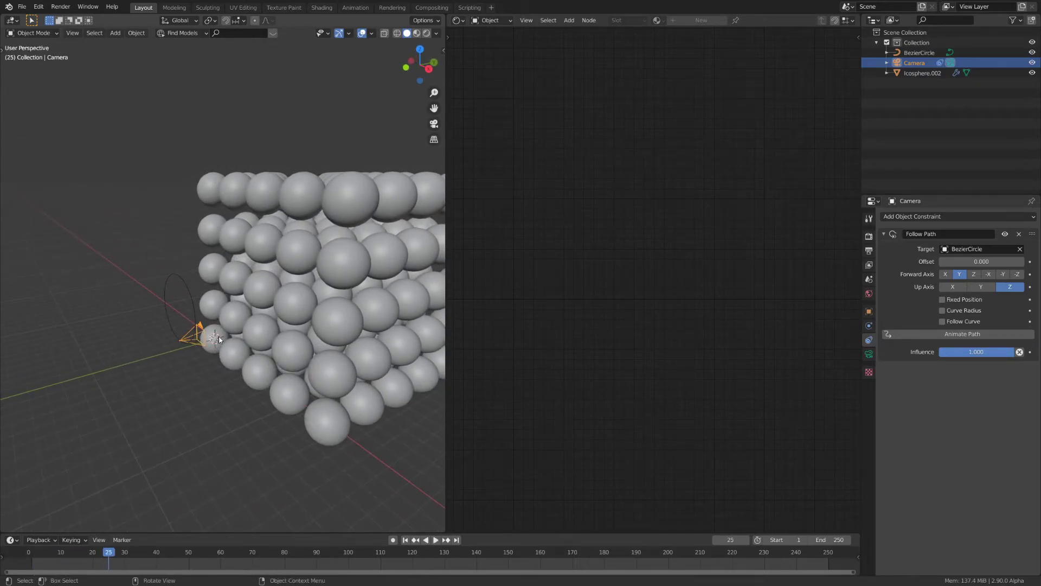
left_click(934, 334)
key("space")
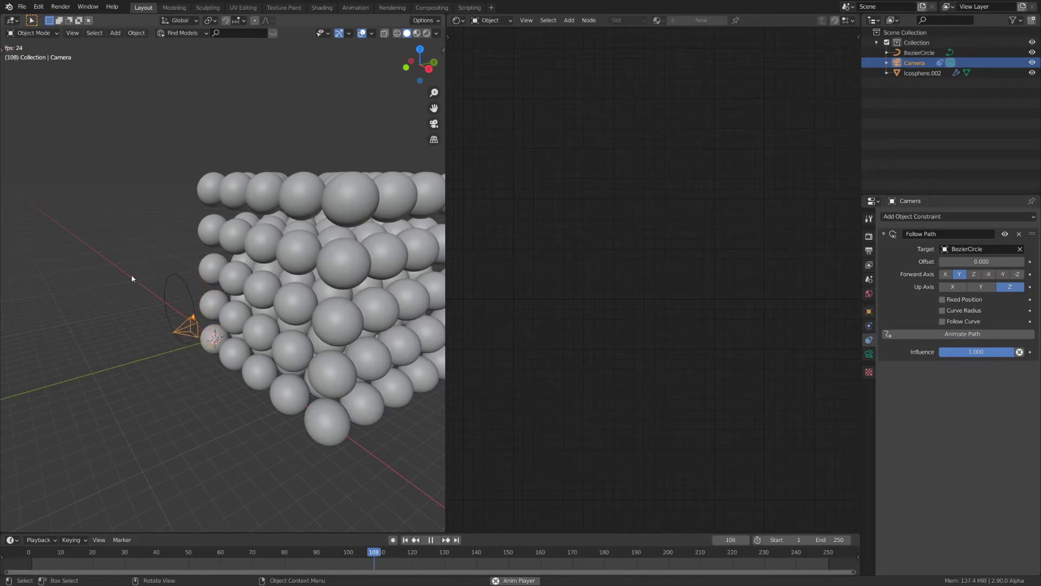
key("space")
Open the Bezier circle's Path Animation settings and set the scene's end frame to 100.
left_click(174, 276)
left_click(868, 369)
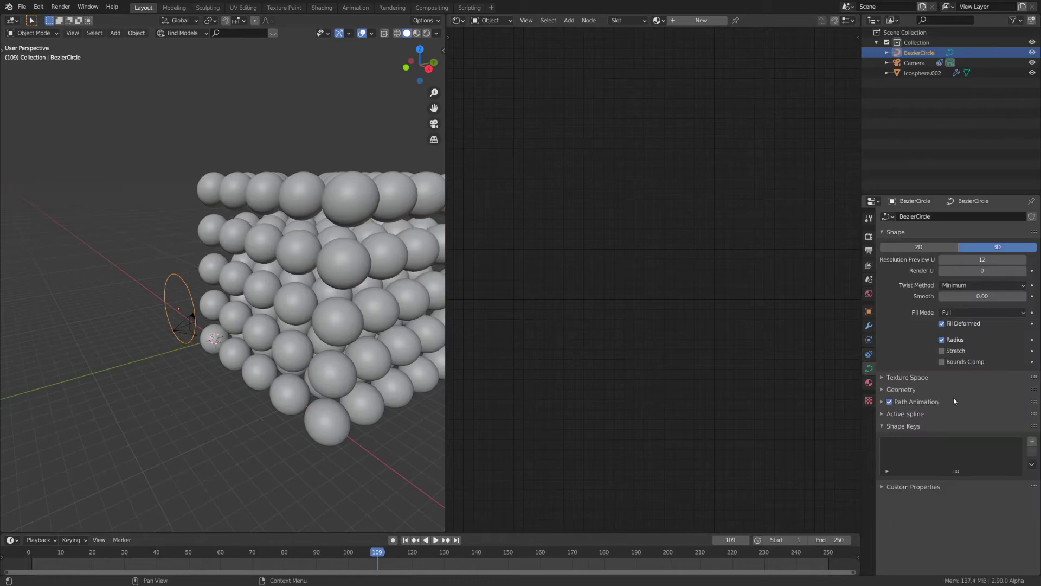
left_click(921, 402)
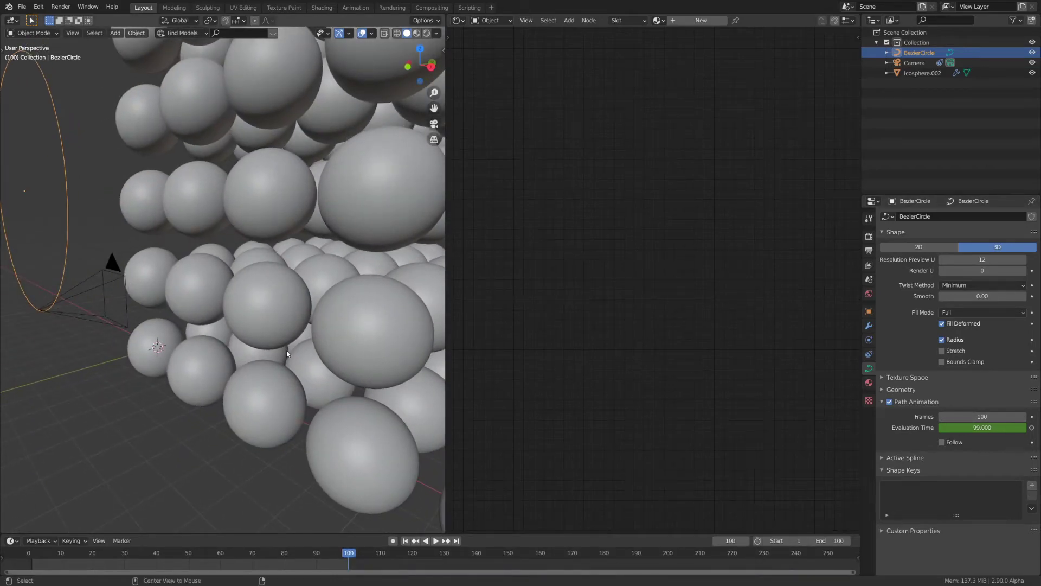
Add a Plain Axes empty at the world origin.
left_click(258, 292)
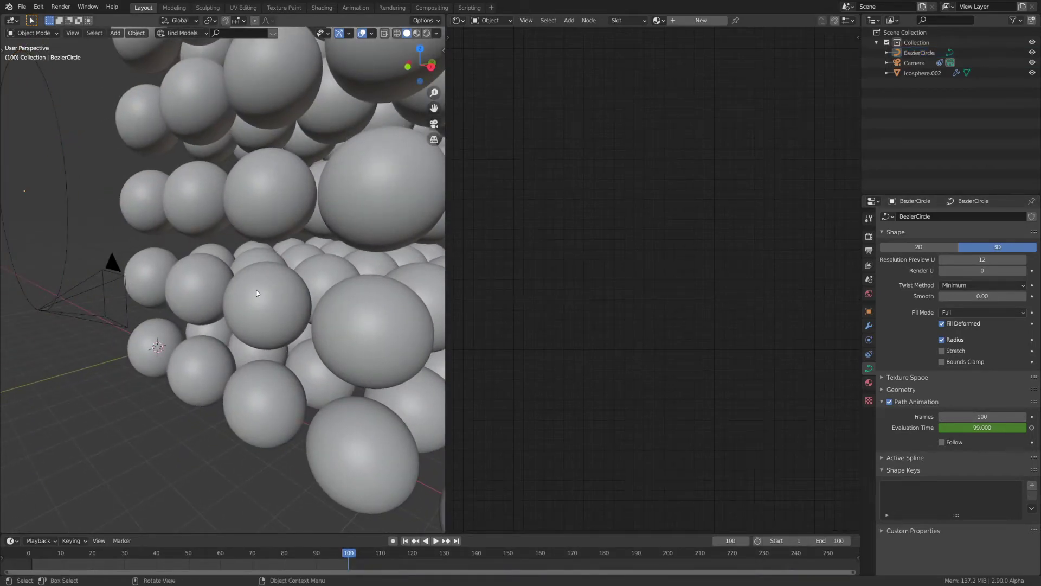
middle_click_drag(252, 206, 216, 207)
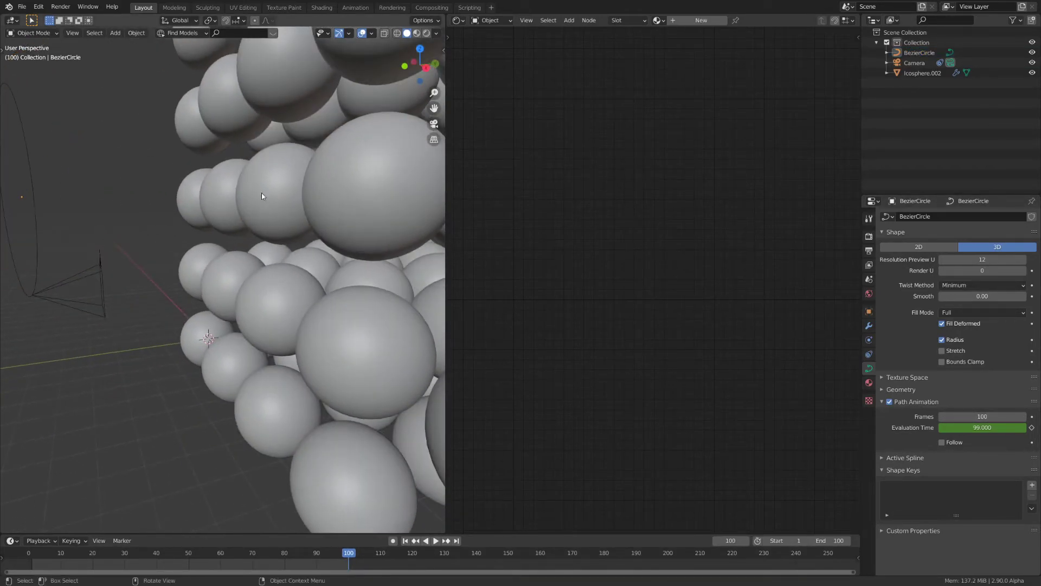
middle_click_drag(284, 249, 300, 256)
key("shift+a")
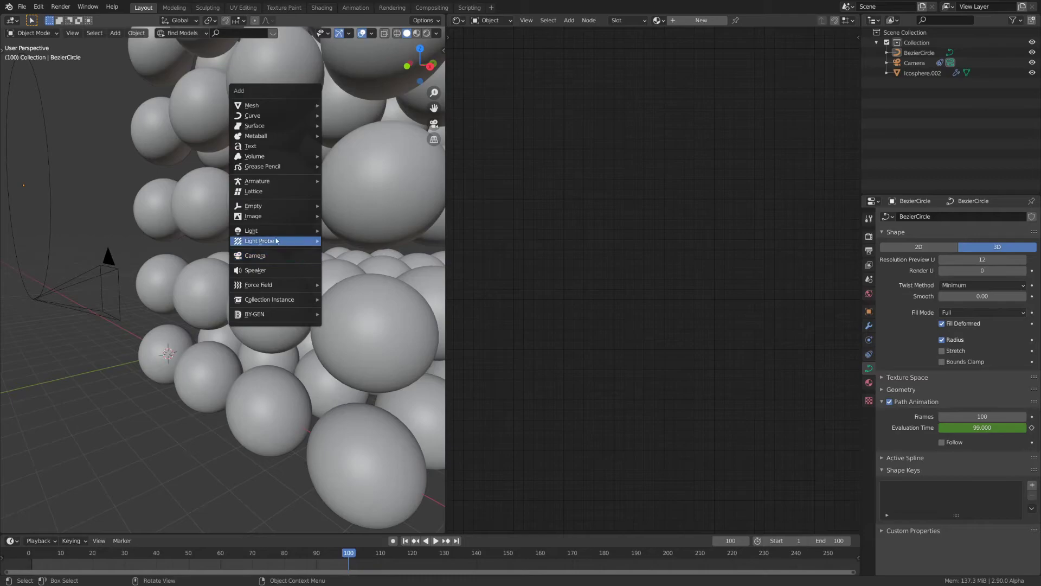
mouse_move(303, 205)
left_click(360, 208)
In front view, move the empty 6 m along X and 6 m along Z to the grid's centre.
key("KP_1")
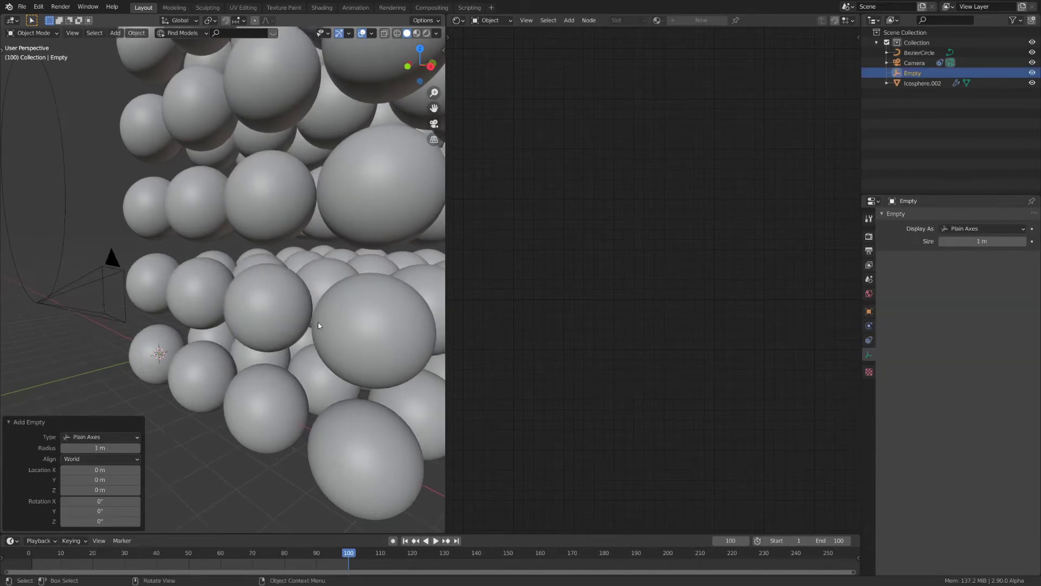
key("g")
key("x")
key("6")
key("Return")
key("g")
key("z")
key("6")
key("Return")
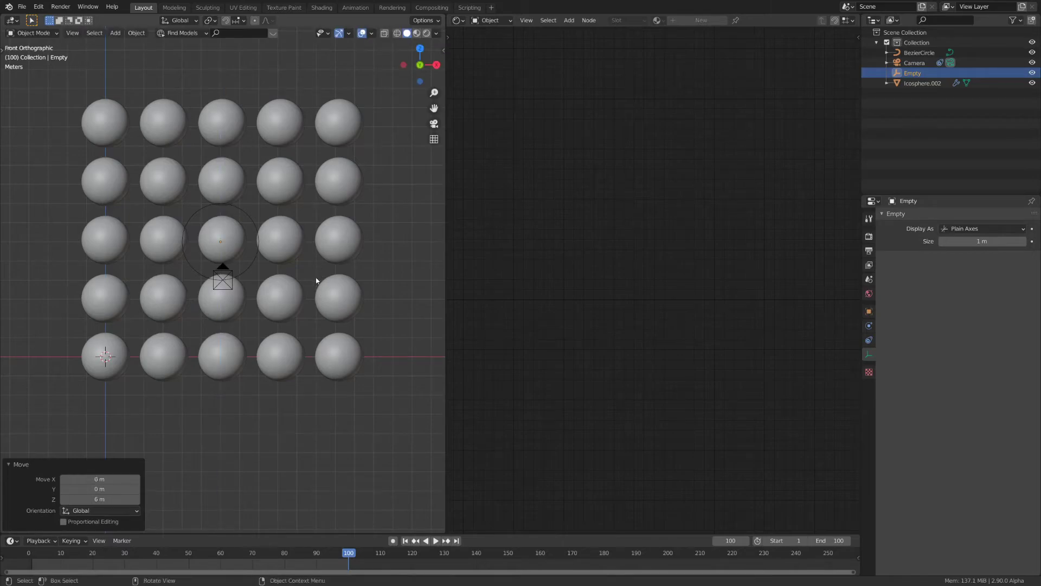
Move the empty -1.2 m along Y.
middle_click_drag(312, 282, 299, 285)
key("g")
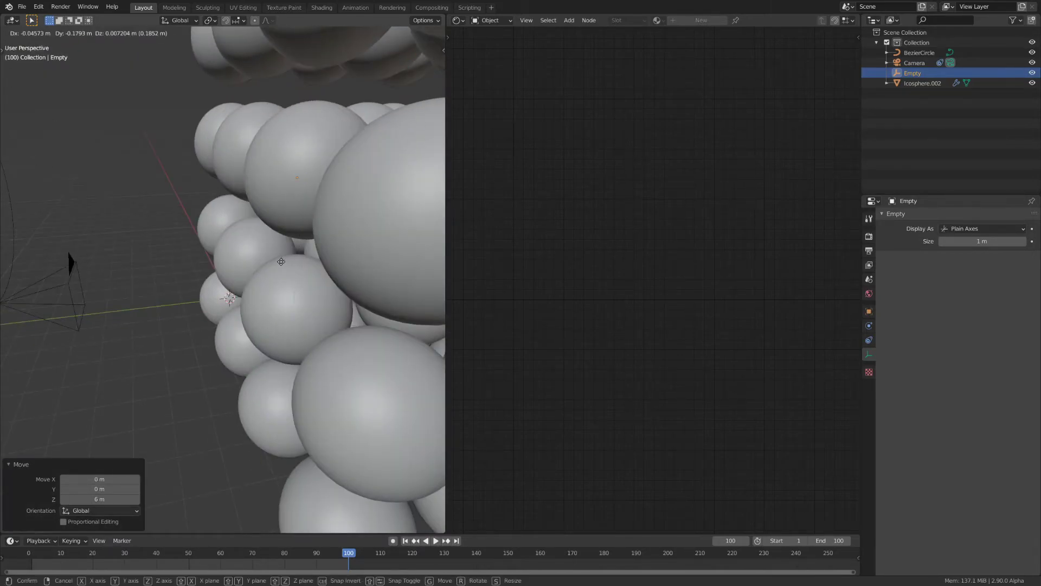
key("y")
left_click(232, 264)
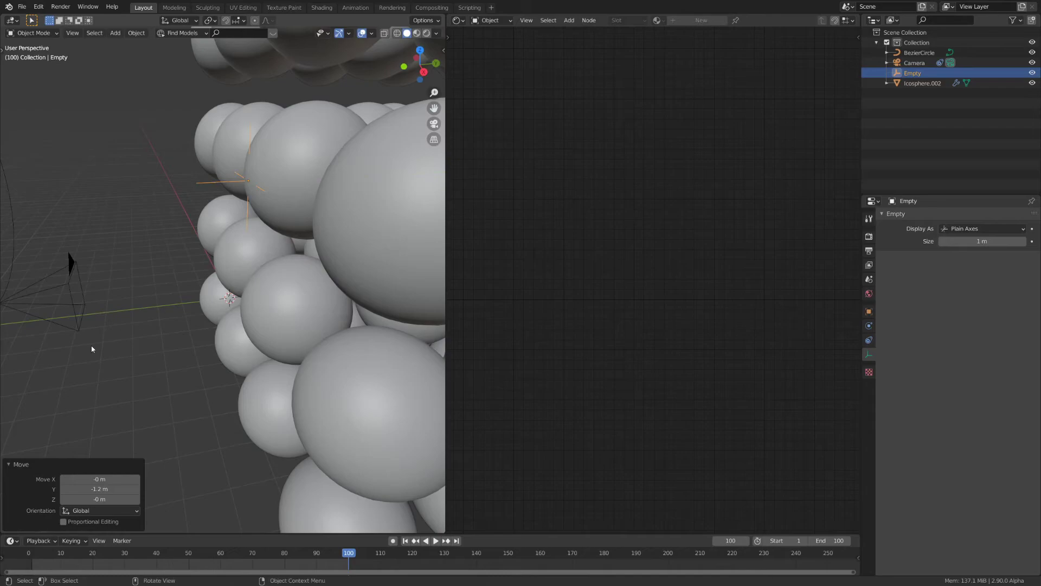
Look through the camera and add a Track To constraint to it with the empty as its target.
left_click(83, 342)
key("KP_0")
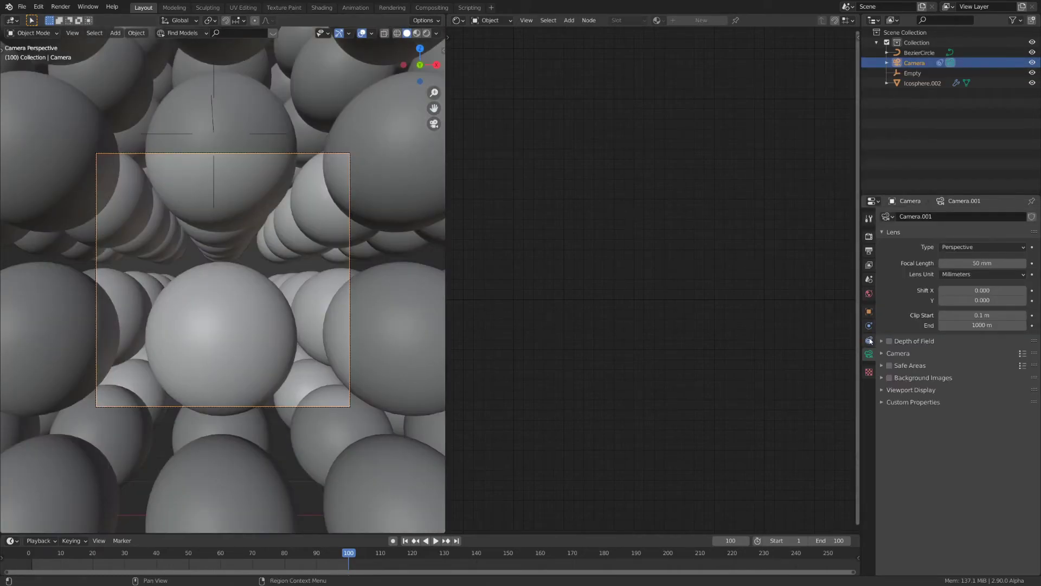
left_click(869, 339)
left_click(938, 217)
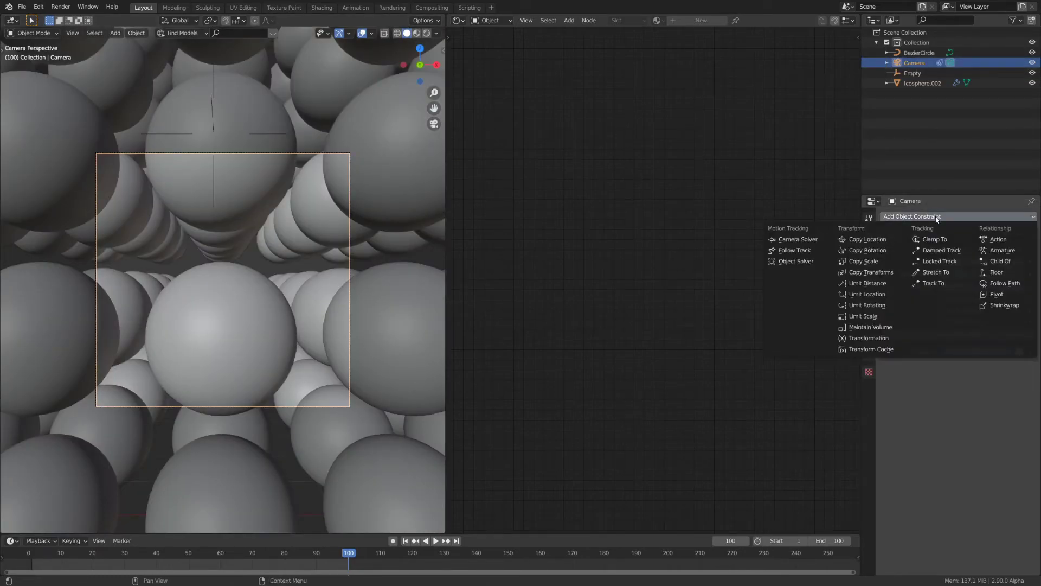
left_click(934, 283)
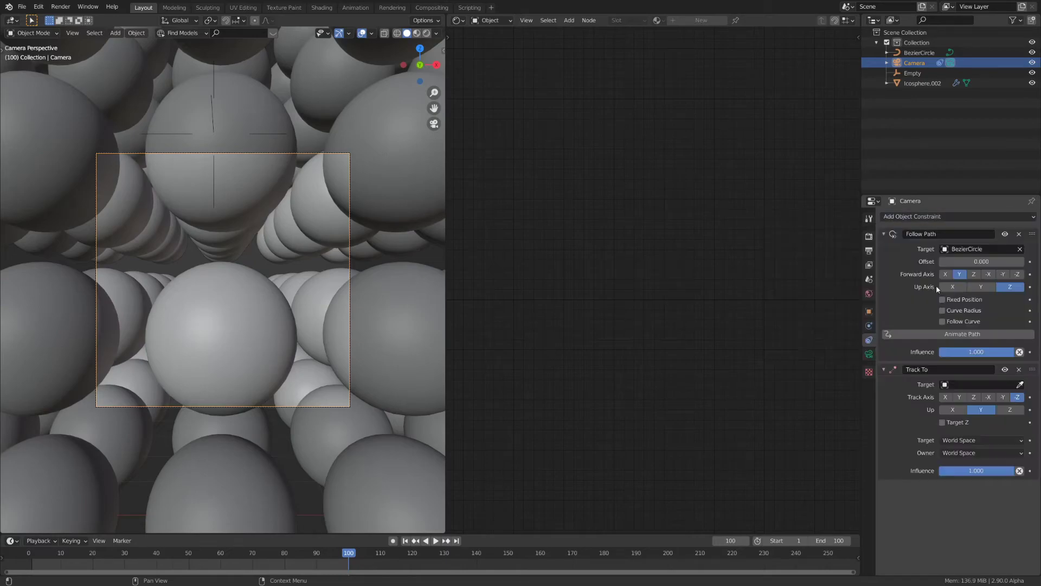
left_click(958, 385)
left_click(949, 421)
Play back the camera animation and switch the viewport to rendered shading.
key("space")
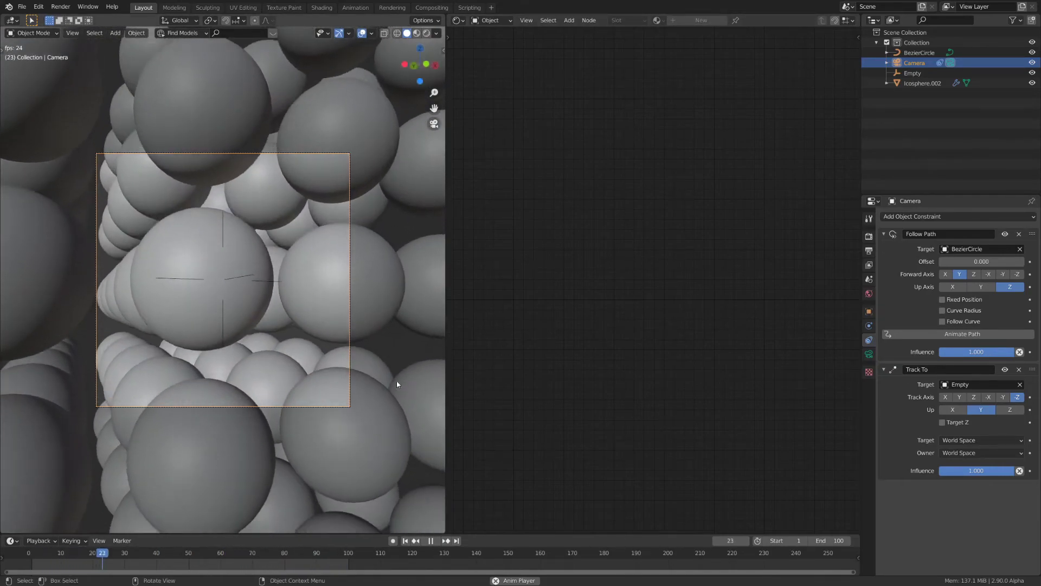
key("z")
left_click(399, 321)
key("space")
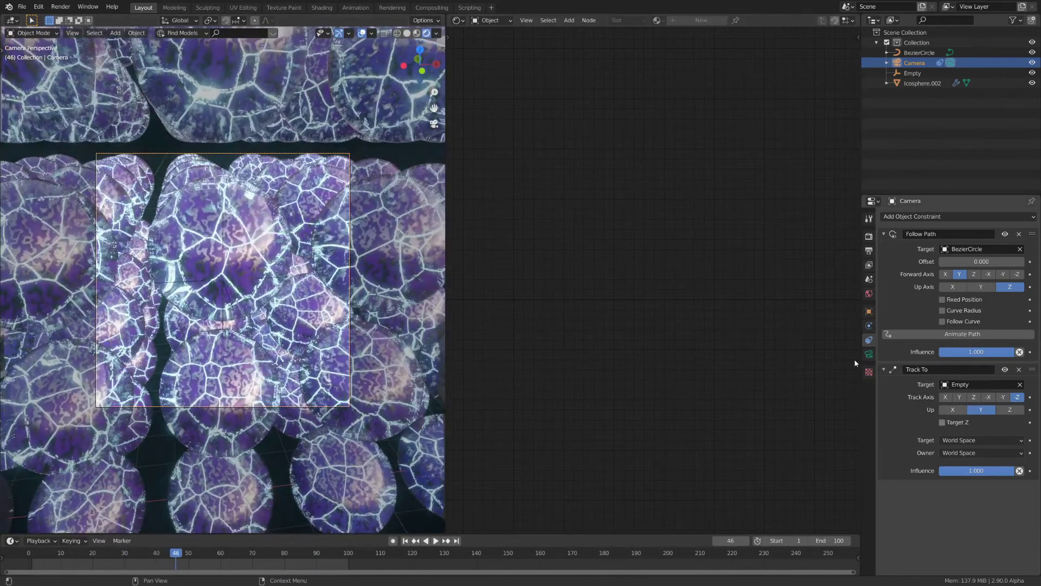
Enable Depth of Field on the camera and expand its settings.
left_click(869, 354)
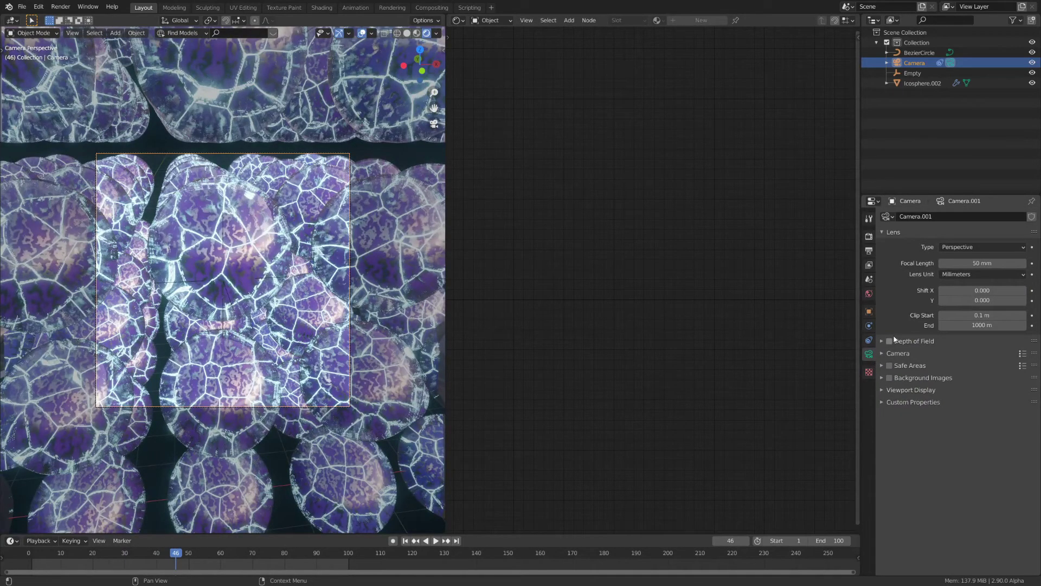
left_click(890, 341)
left_click(914, 341)
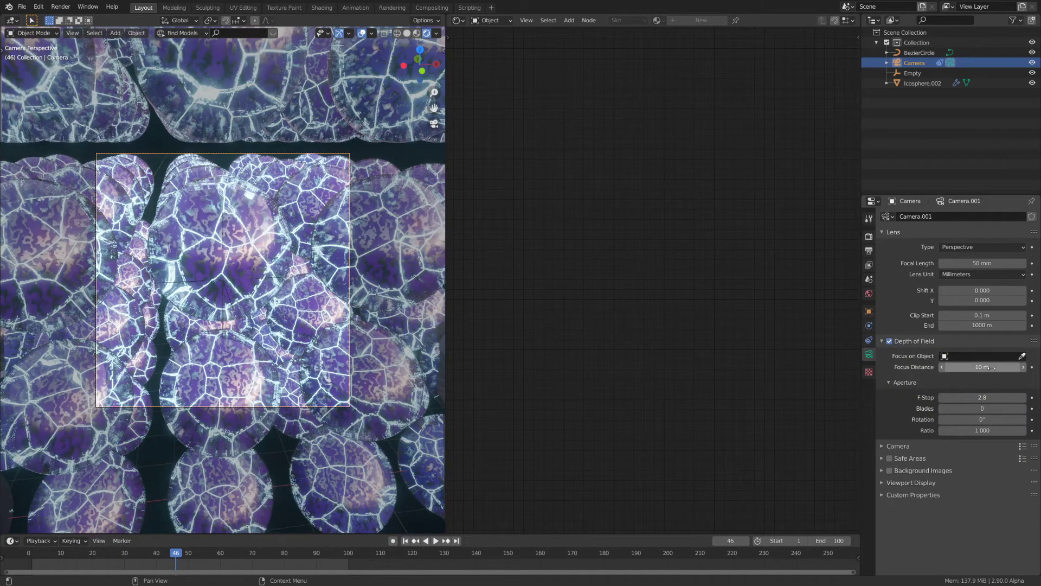
Set the camera's depth of field to focus on the Empty object with an F-Stop of 1.0.
left_click(1022, 356)
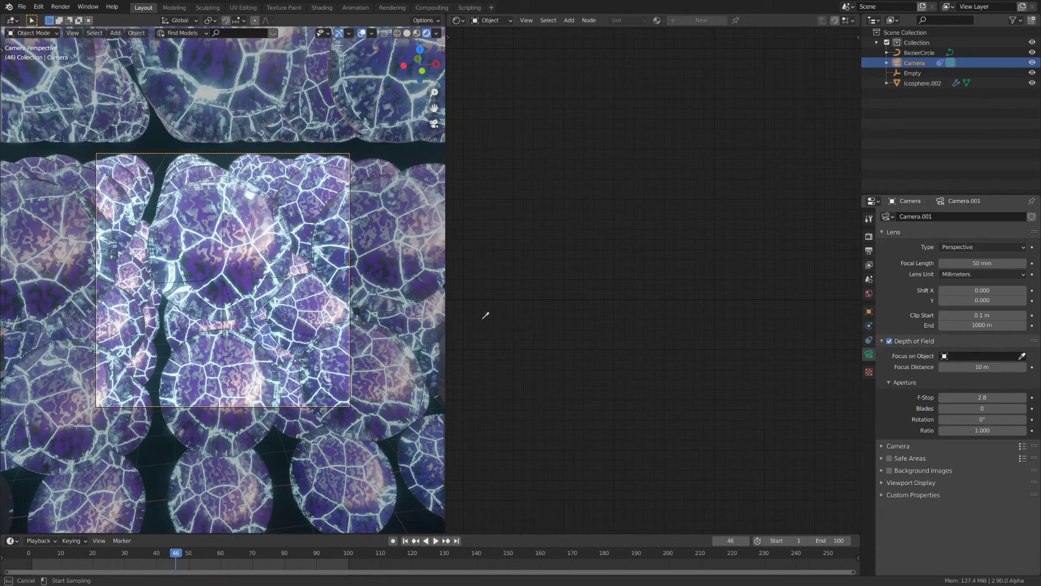
left_click(283, 279)
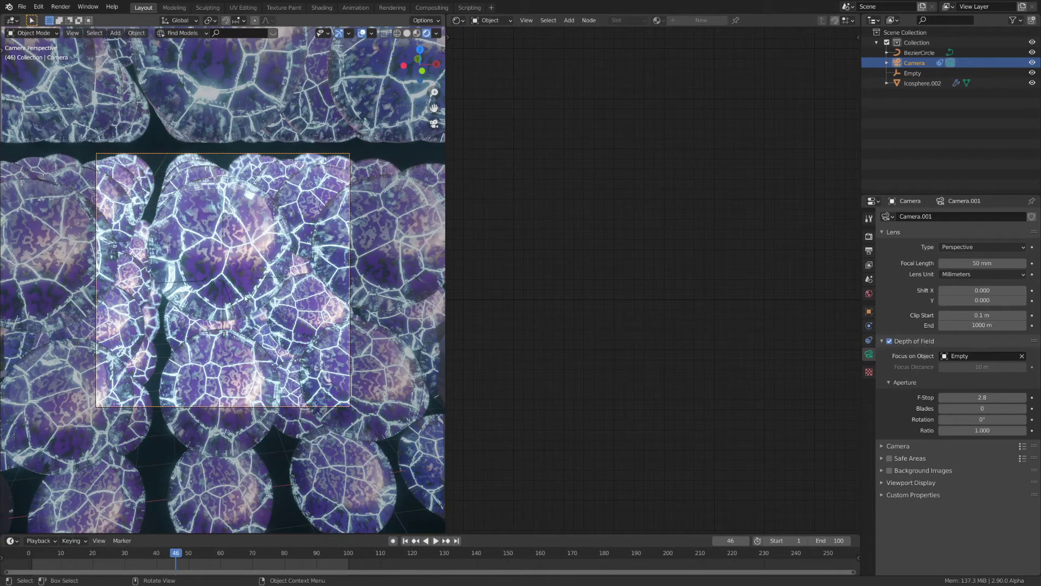
double_click(982, 398)
type("1")
key("Return")
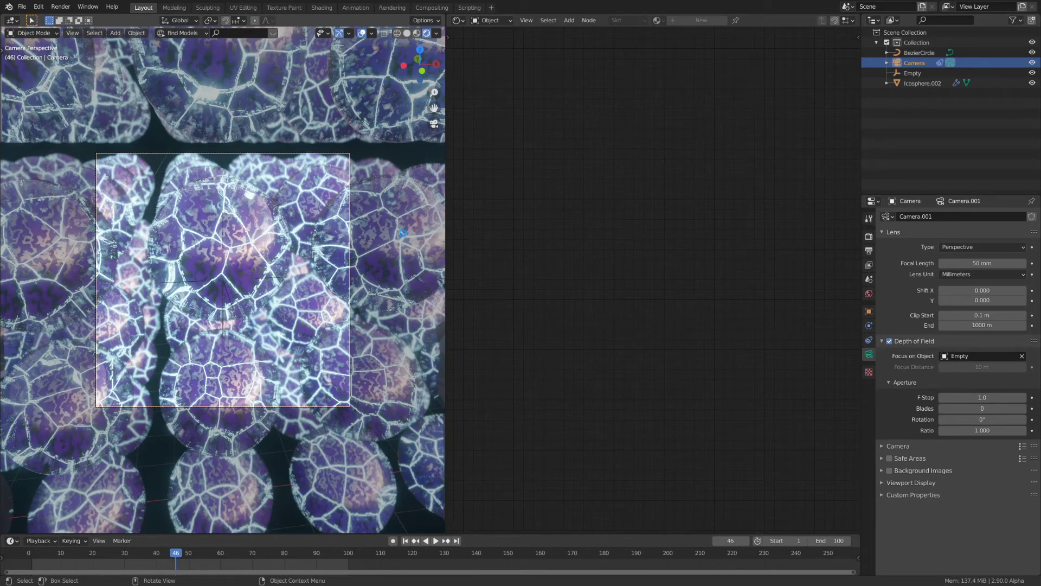
Render the current frame and show the Render Result in an Image Editor beside the node editor in the Compositing workspace.
key("F12")
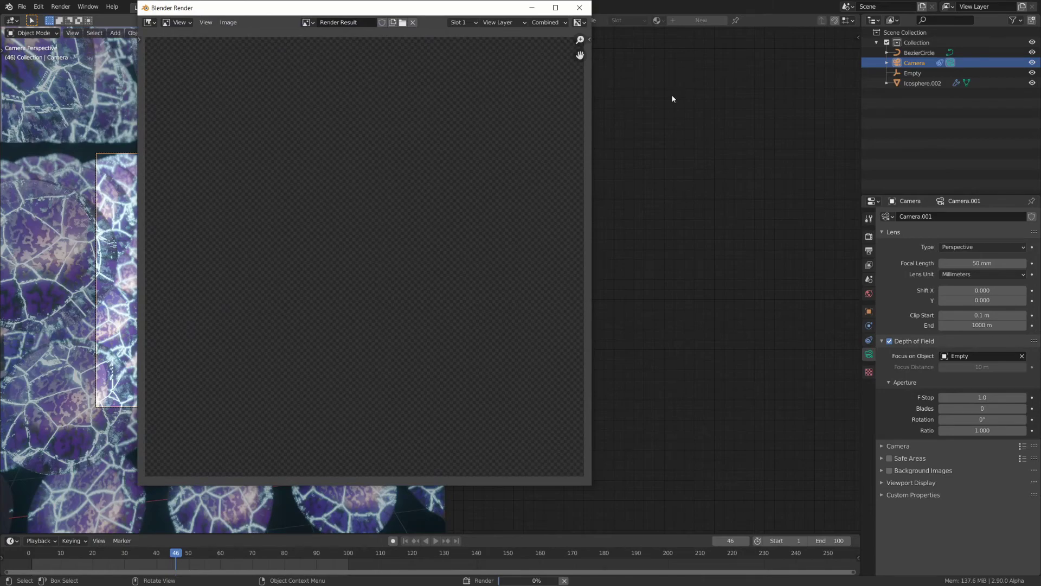
key("Escape")
left_click(431, 9)
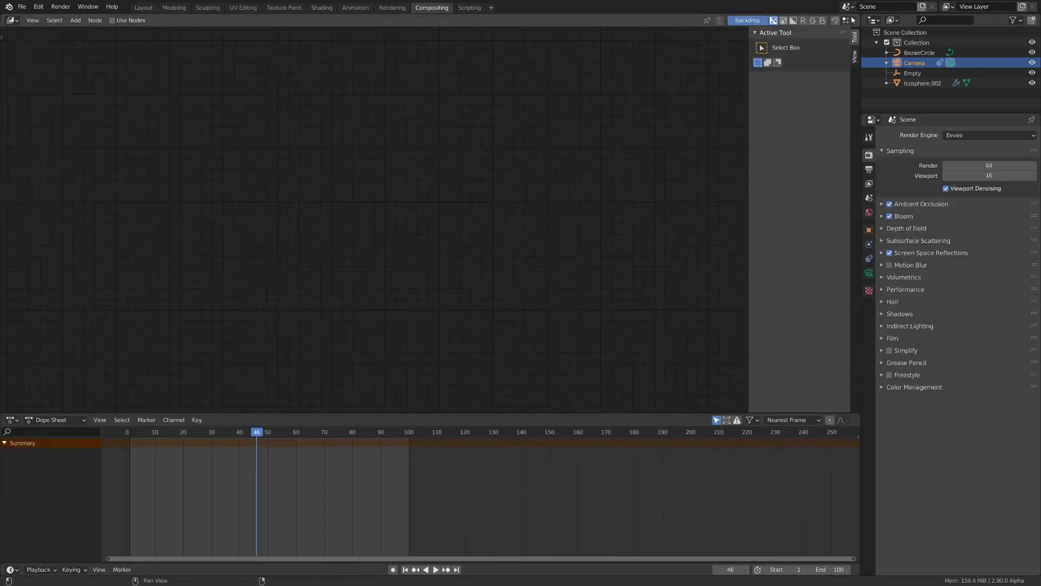
left_click_drag(853, 20, 490, 22)
left_click(501, 20)
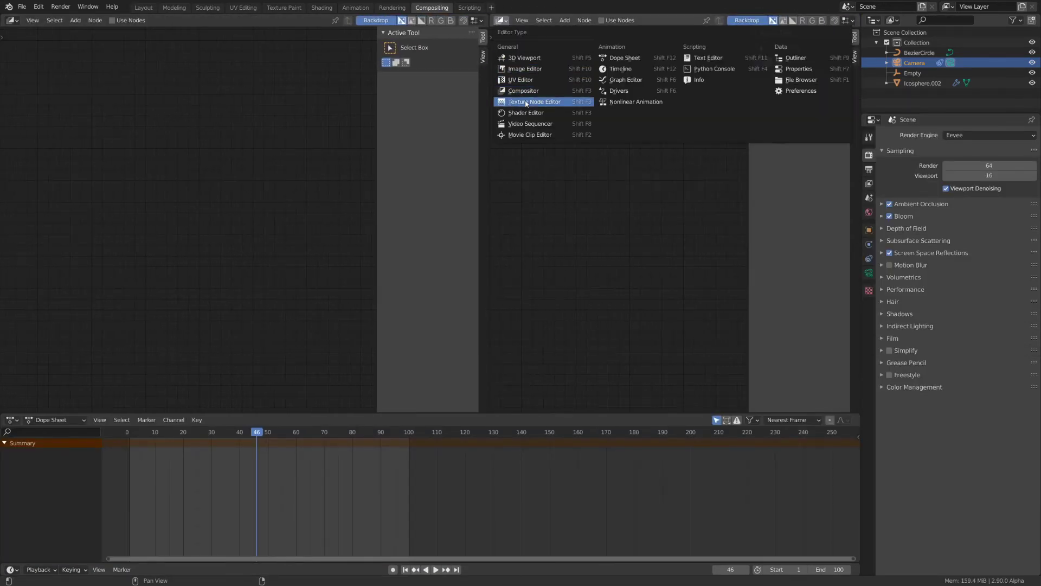
left_click(521, 69)
left_click(631, 20)
left_click(659, 46)
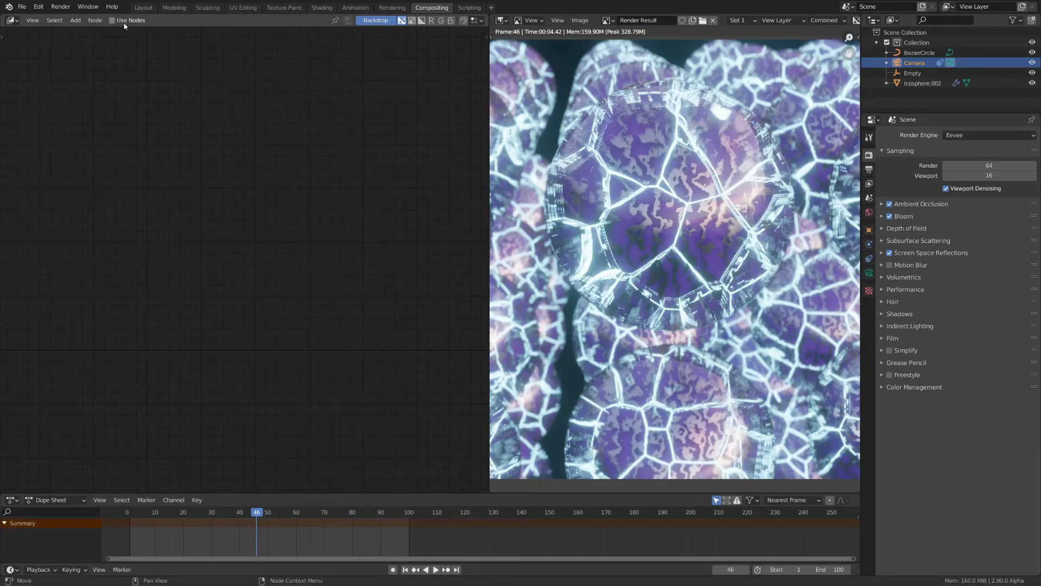
Enable compositing nodes for the scene and move the Render Layers node farther from the Composite node.
left_click(124, 23)
left_click_drag(187, 169, 69, 175)
middle_click_drag(255, 218, 276, 249)
scroll(276, 248, "down", 3)
key("Home")
scroll(610, 278, "up", 1)
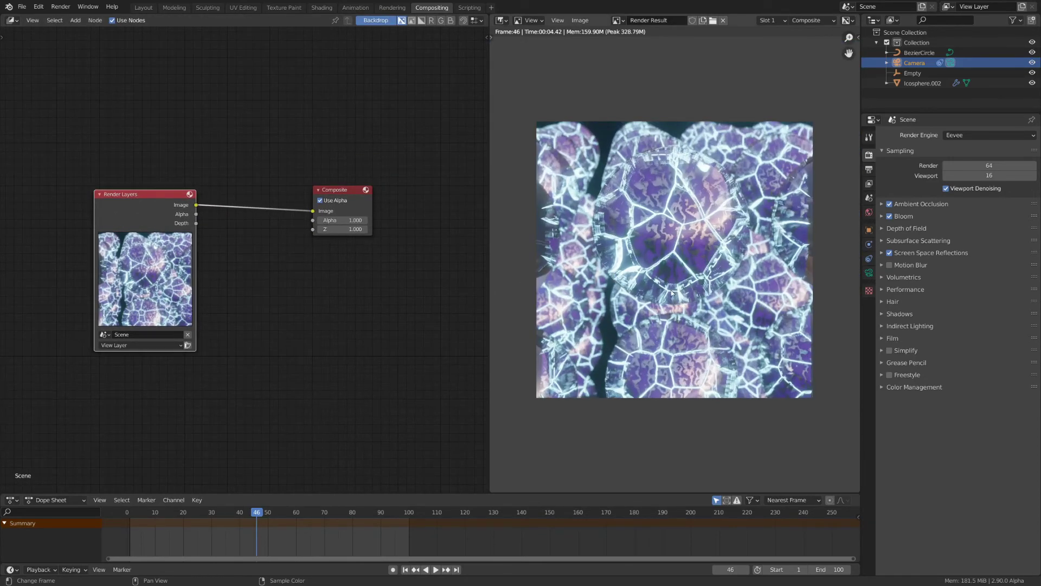
Add a Lens Distortion node and insert it on the link between Render Layers and Composite.
key("shift+a")
type("lens")
key("Return")
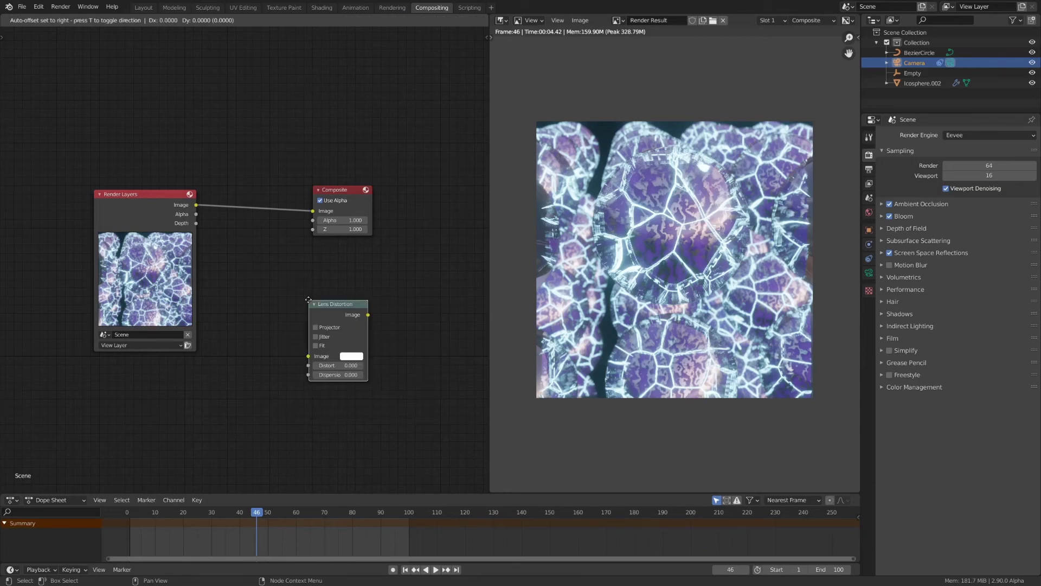
left_click(227, 202)
key("Home")
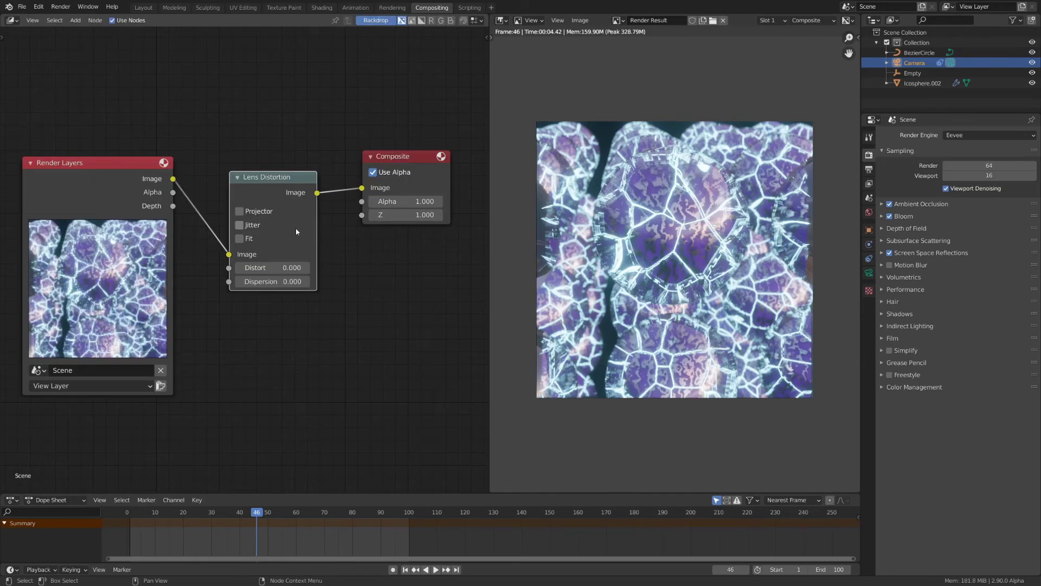
Enable Fit on the Lens Distortion node and adjust its Dispersion, trying 0.1 before settling on 0.05.
left_click(239, 238)
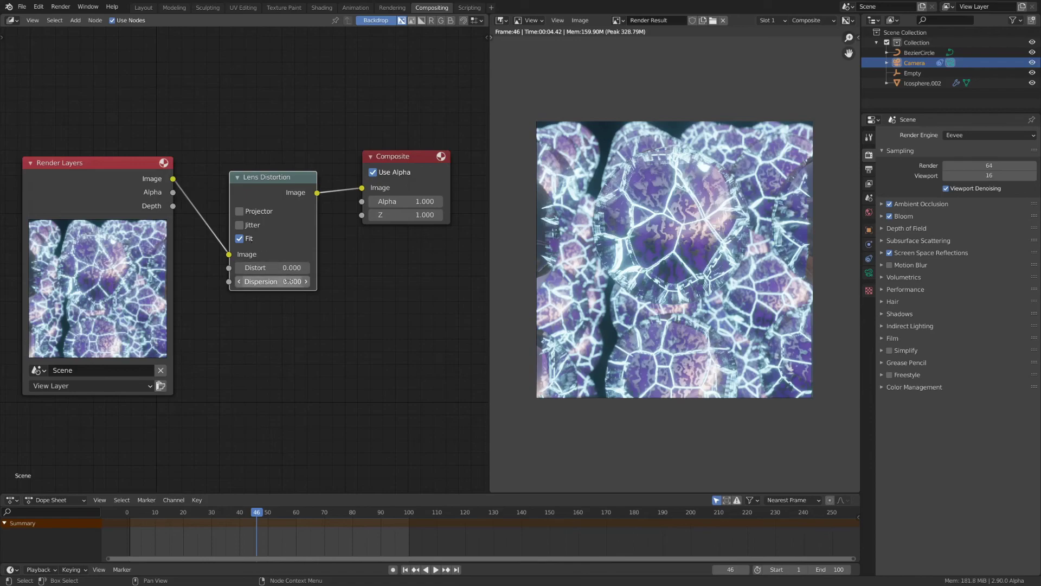
left_click(285, 280)
type("0.1")
key("Return")
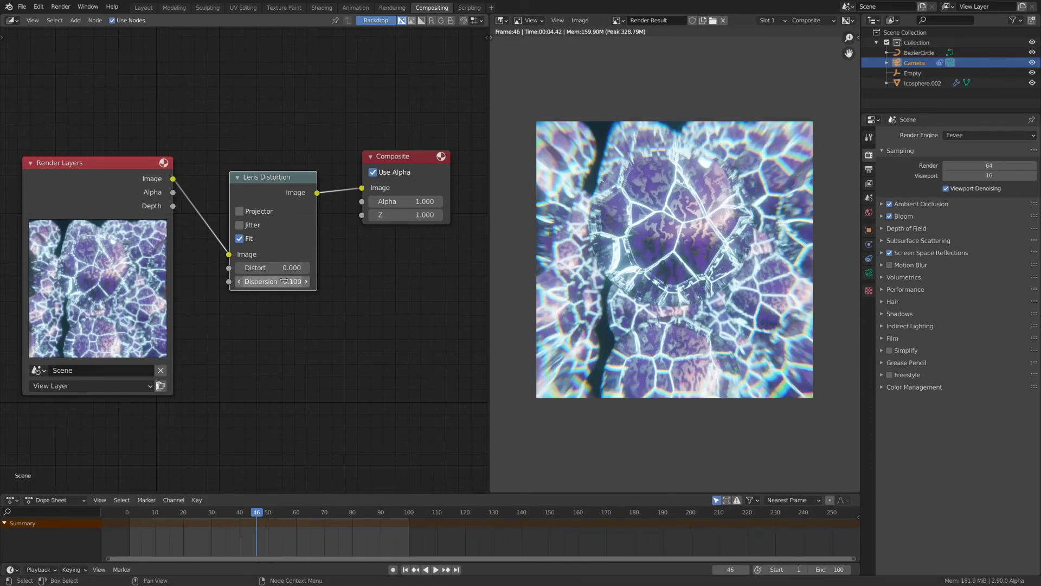
left_click(285, 281)
type(".05")
key("Return")
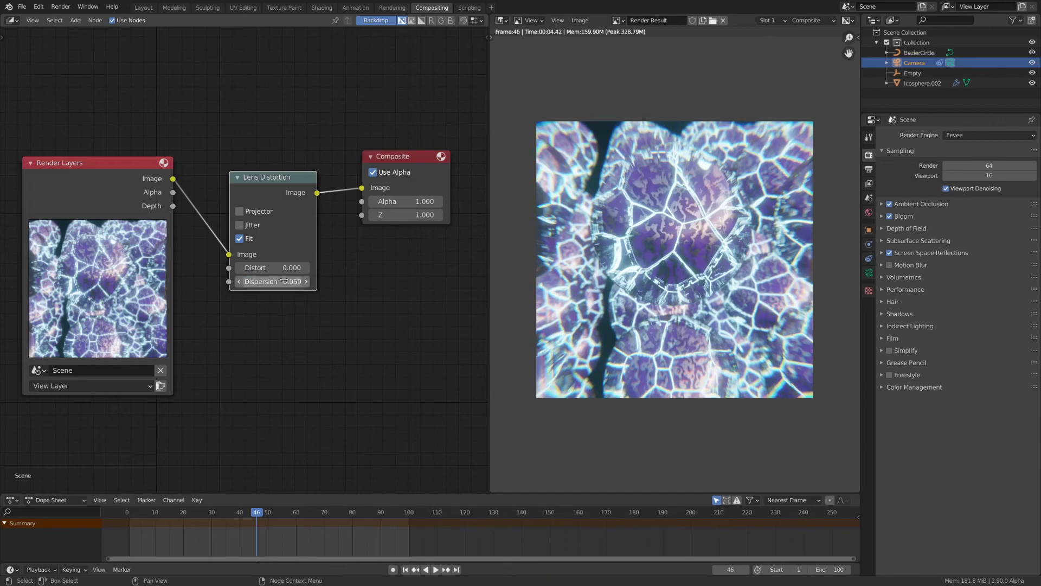